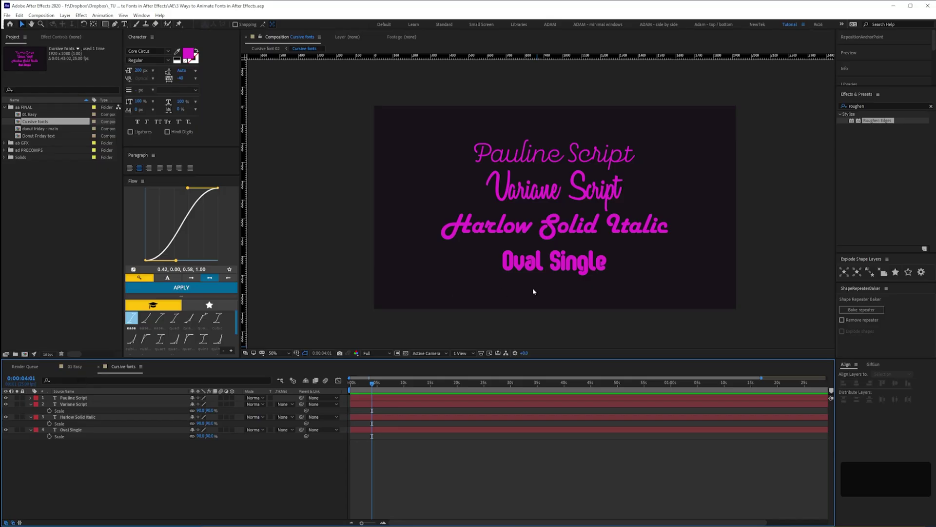
Step: Browse fonts for the Pauline Script text layer, opening Adobe Fonts and filtering by the Cursive tag
click(77, 398)
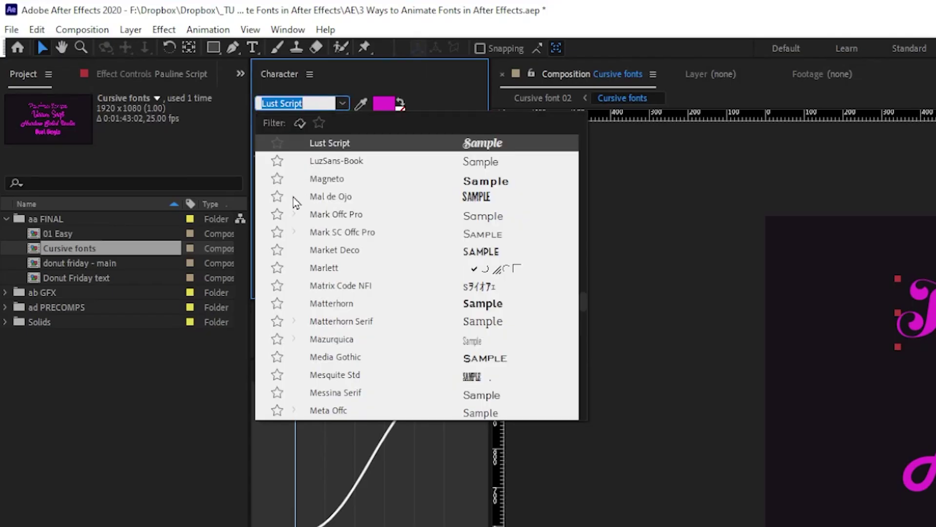
click(299, 123)
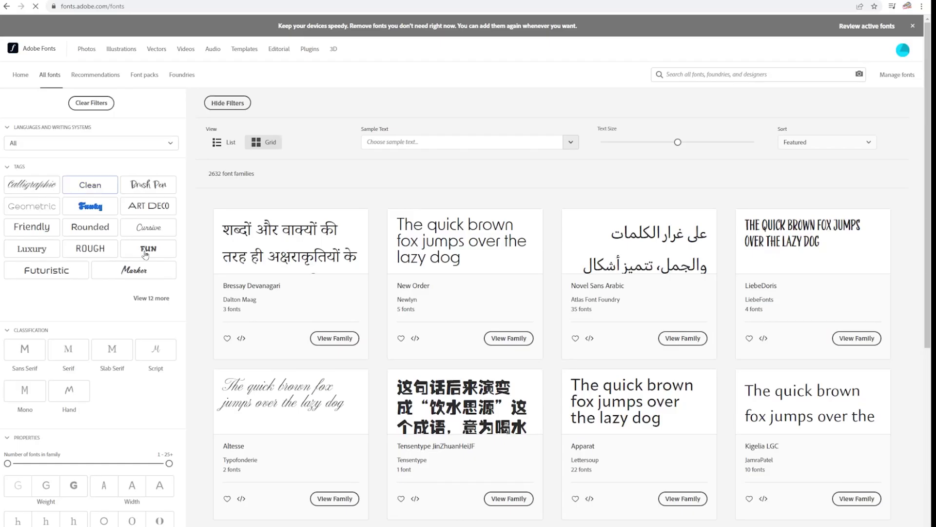
click(154, 230)
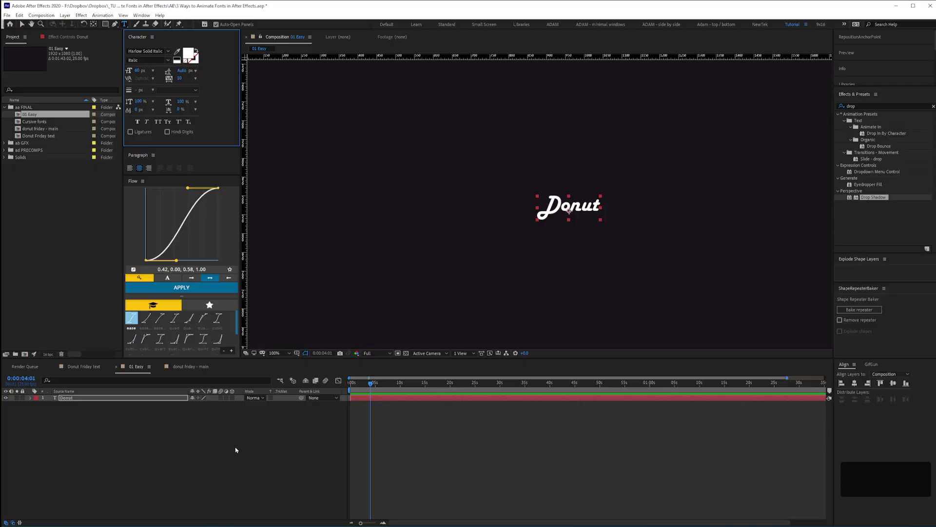
Step: Scale the Donut text layer up to about 309%
key(s)
drag(207, 404, 236, 464)
click(145, 451)
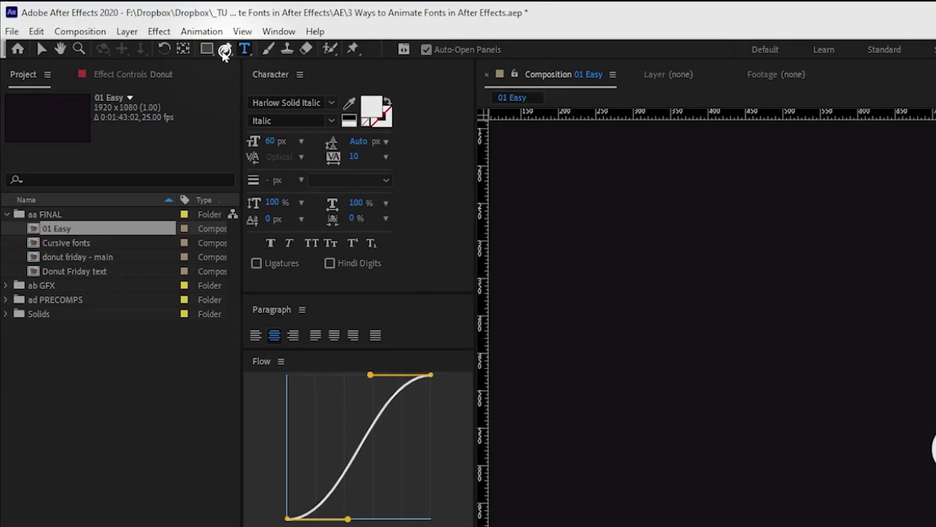
Step: Trace the D of Donut with the Pen tool as an unfilled 5 px red stroke, smoothing its curve handles
click(115, 24)
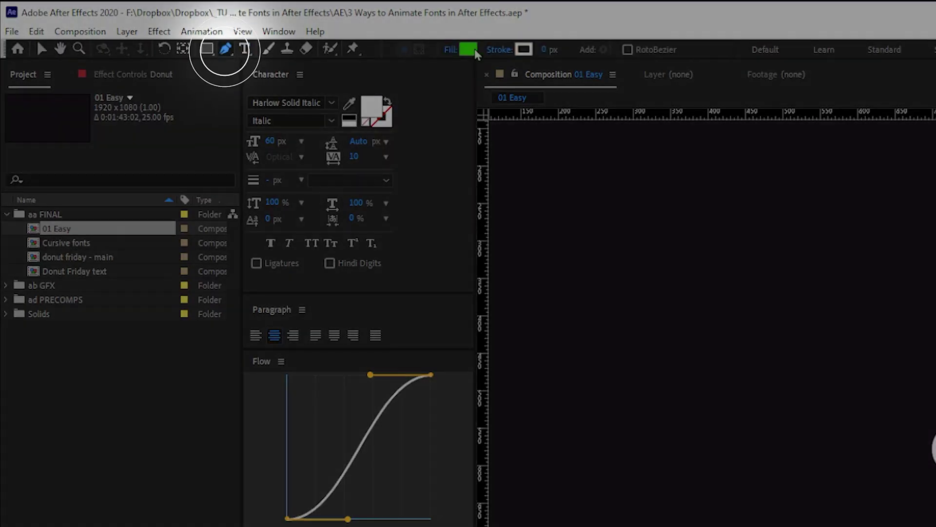
click(523, 49)
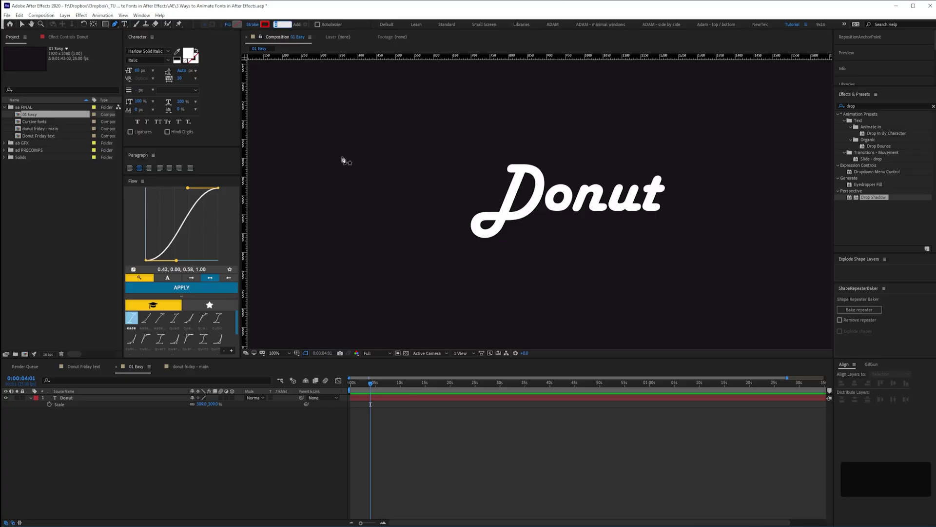
key(ctrl+equal)
drag(488, 216, 454, 233)
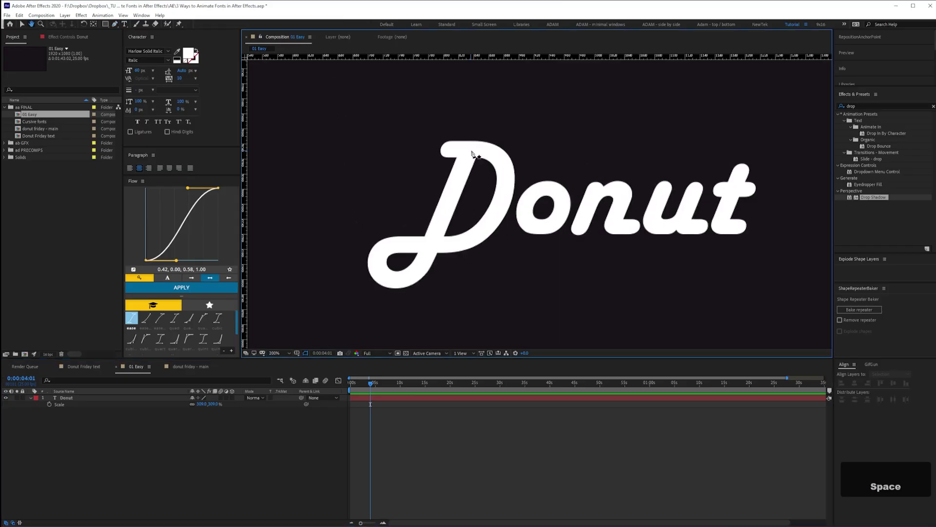
drag(468, 148, 466, 160)
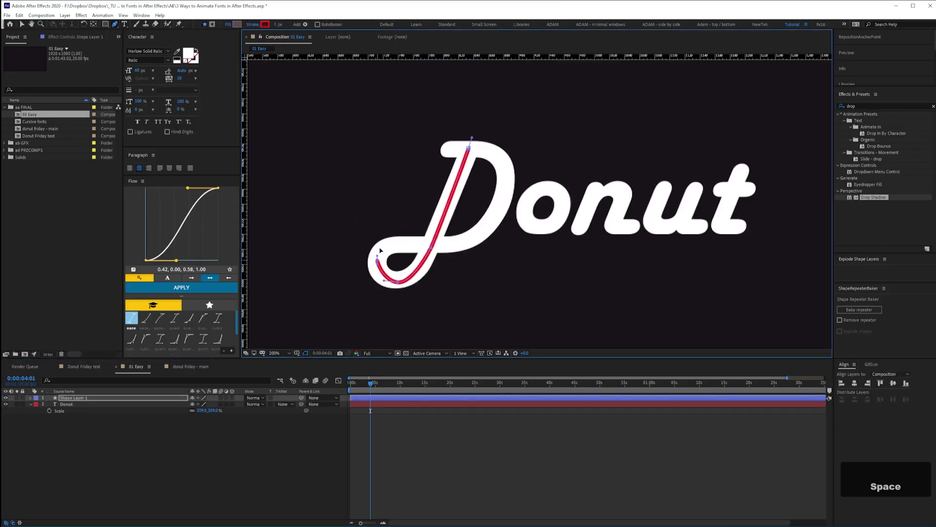
click(481, 152)
drag(481, 153, 507, 154)
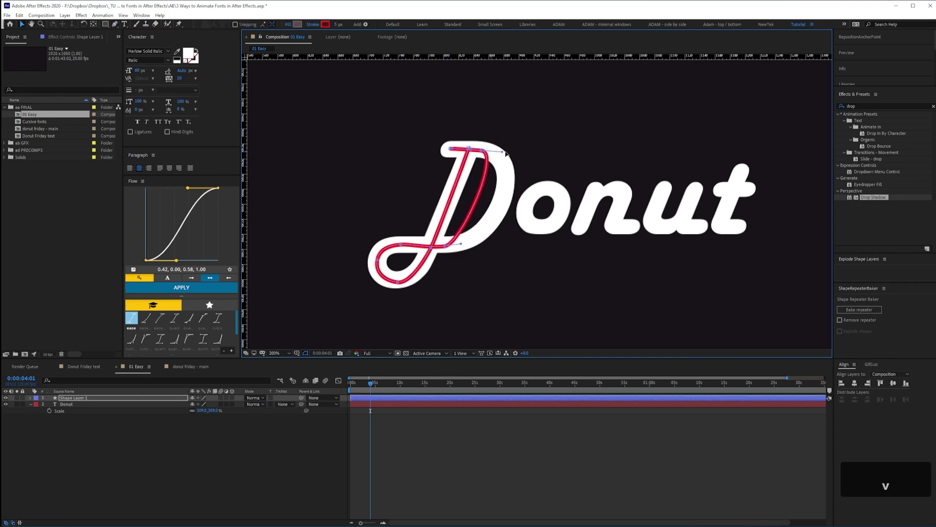
drag(460, 246, 499, 243)
Step: Place three horizontal guides at the D's top stroke and the lowercase letters' upper and lower edges, and enable Snap to Guides
drag(433, 115, 458, 227)
drag(554, 107, 468, 188)
drag(483, 133, 445, 149)
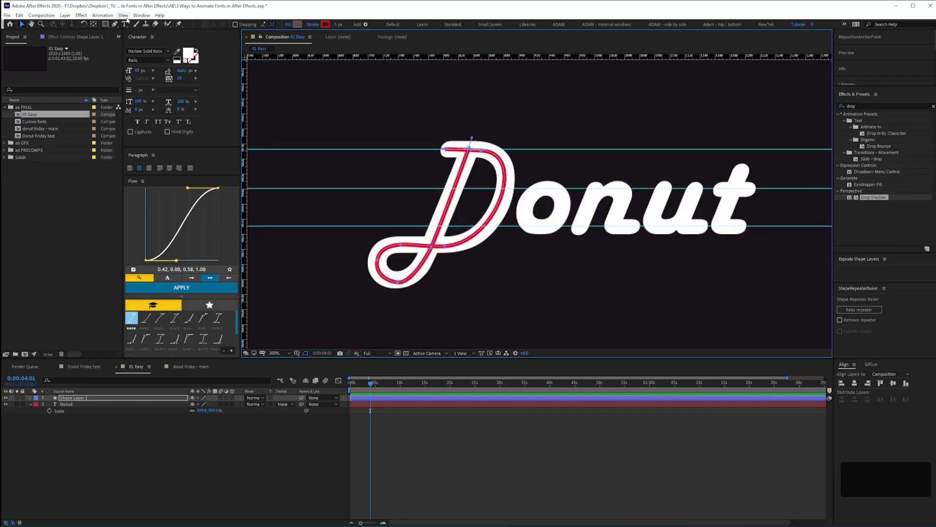
click(123, 15)
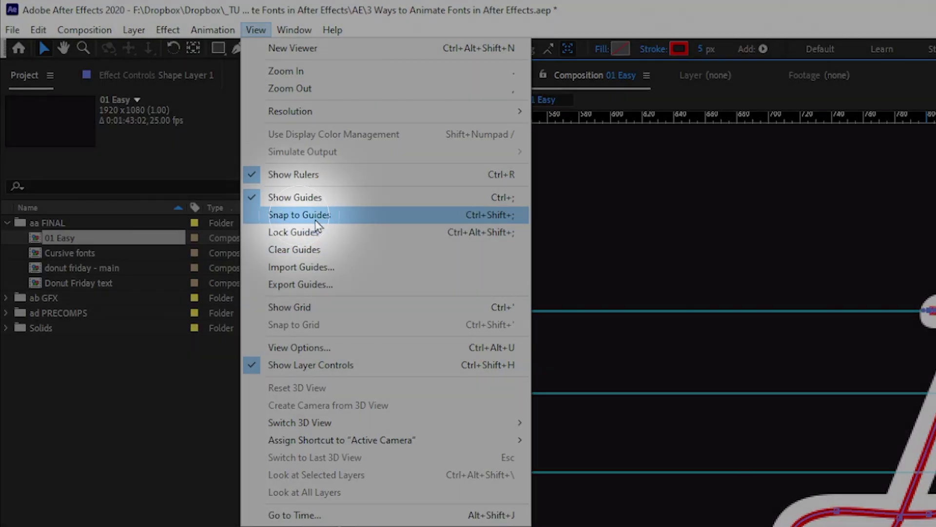
click(152, 103)
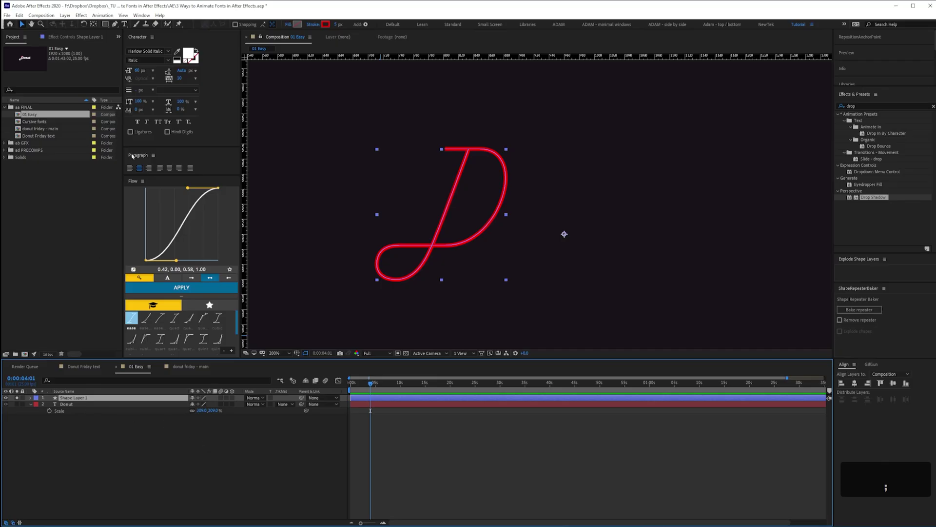
Step: Add Trim Paths to the Shape 1 group of the traced D's shape layer
click(30, 398)
click(37, 404)
click(43, 410)
click(59, 411)
click(238, 404)
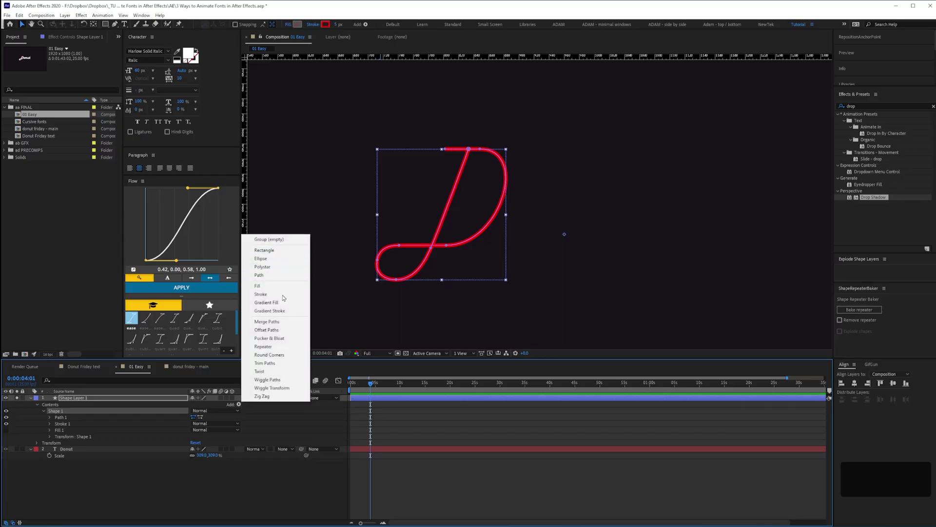
click(265, 363)
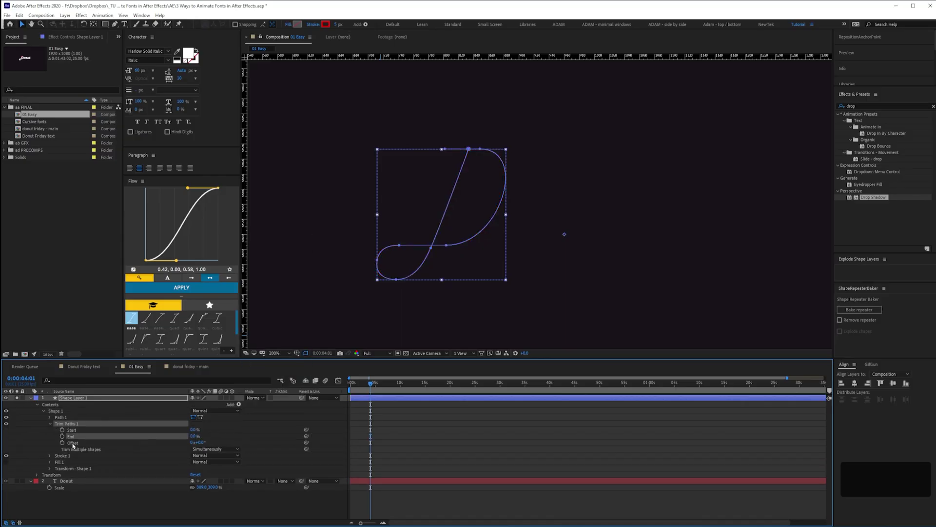
Step: Keyframe the Trim Paths End of the D from 0% at the composition's start to 100%
key(=)
key(=)
key(=)
key(space)
key(space)
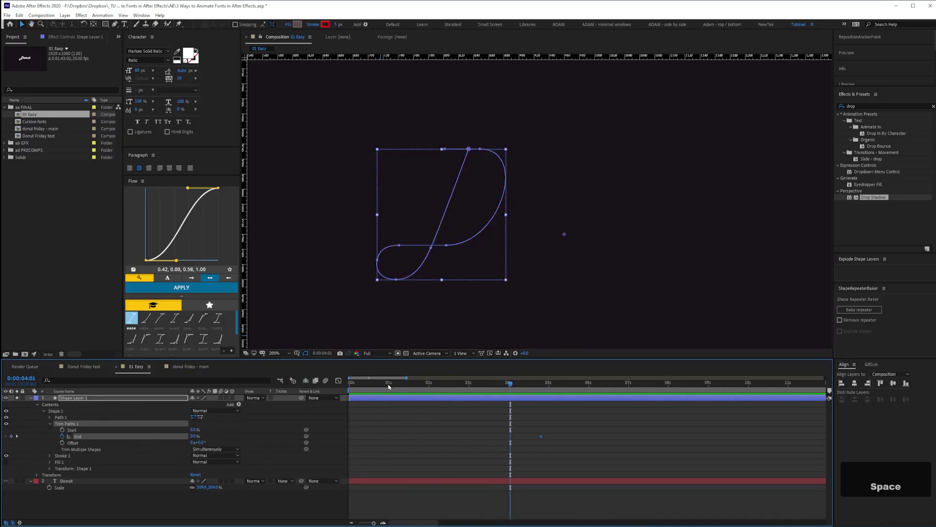
key(space)
drag(193, 437, 246, 438)
drag(351, 437, 417, 438)
drag(395, 436, 362, 438)
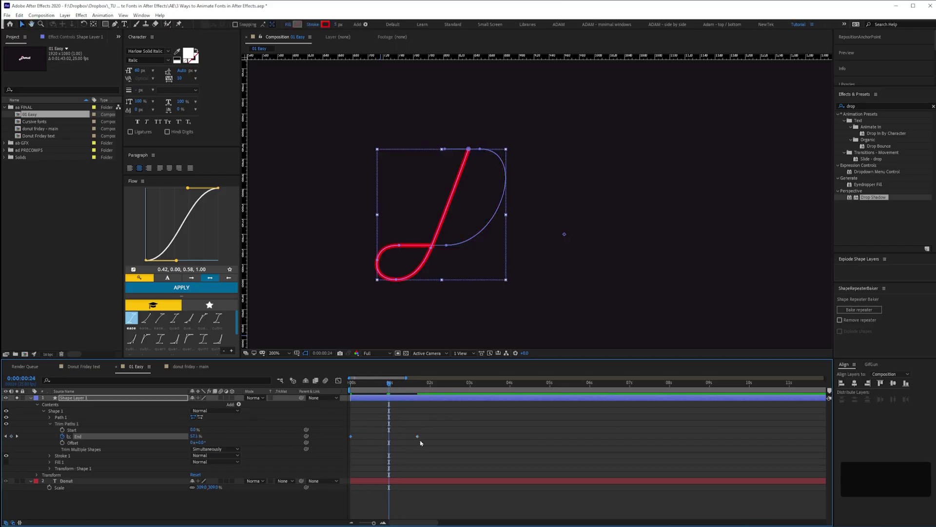
Step: Easy-ease the End keyframes, move the last one to 0:00:01:04, and preview the D drawing on
key(F9)
click(389, 436)
drag(389, 436, 397, 436)
drag(389, 385, 394, 388)
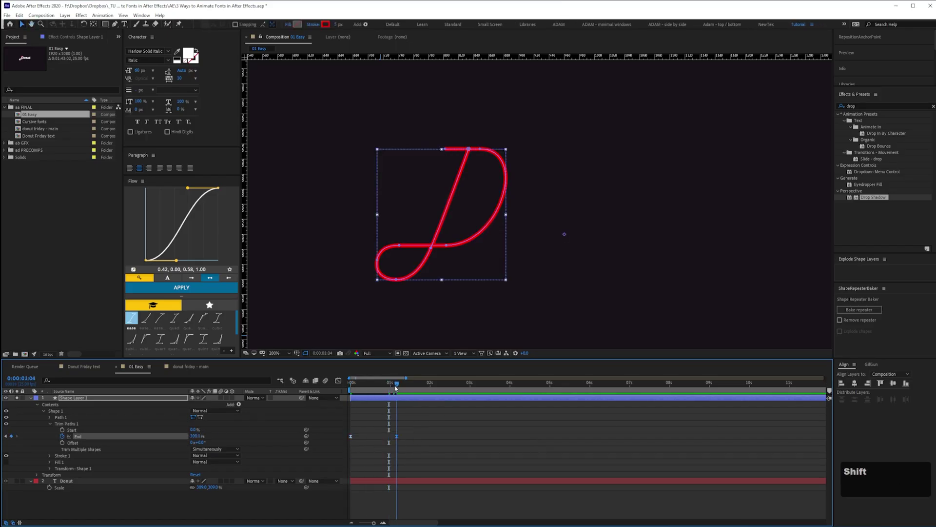
click(339, 381)
key(shift+F3)
key(KP_0)
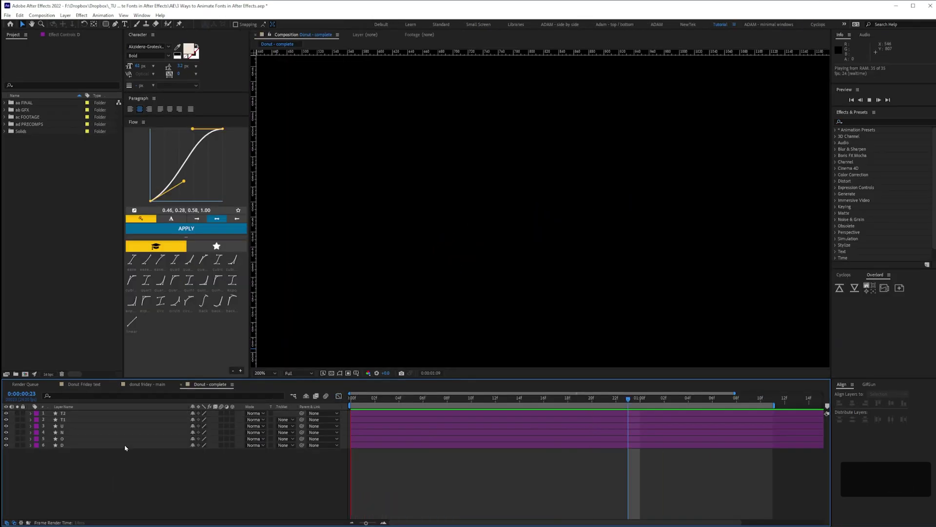
Step: In the Donut - complete composition, reveal all letter layers' keyframes and delay the O layer to start at frame 2
key(space)
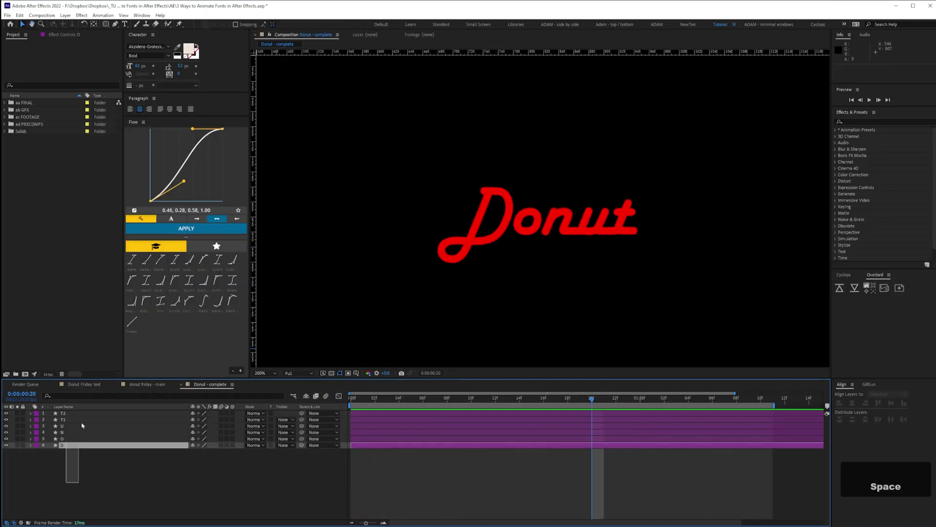
key(u)
drag(648, 431, 571, 426)
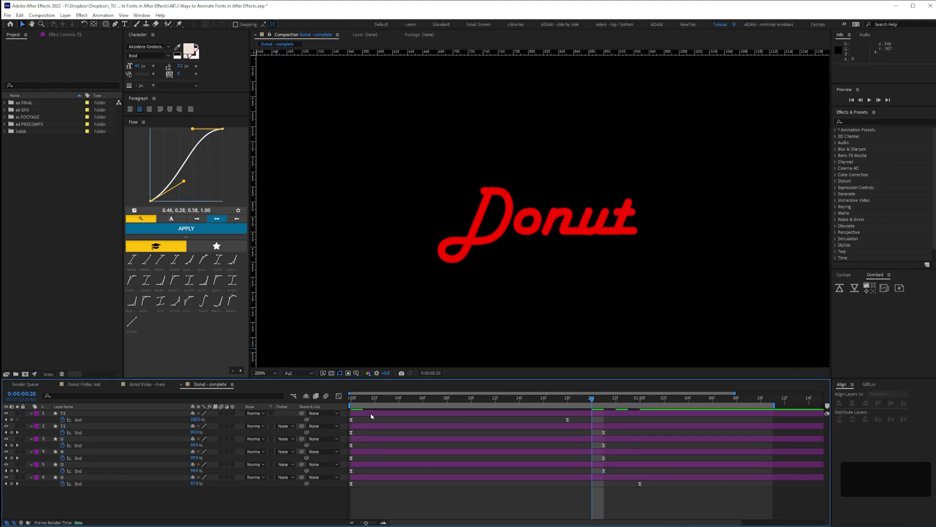
click(351, 403)
shift+click(367, 464)
drag(367, 464, 391, 464)
Step: Delay the N, U and T layers together to start at about frame 6
click(388, 451)
shift+click(390, 413)
drag(389, 414, 439, 414)
key(F2)
Step: Move the T2 layer to start at about frame 17 and preview the word drawing on
drag(406, 401, 489, 402)
drag(497, 413, 677, 413)
drag(513, 401, 570, 406)
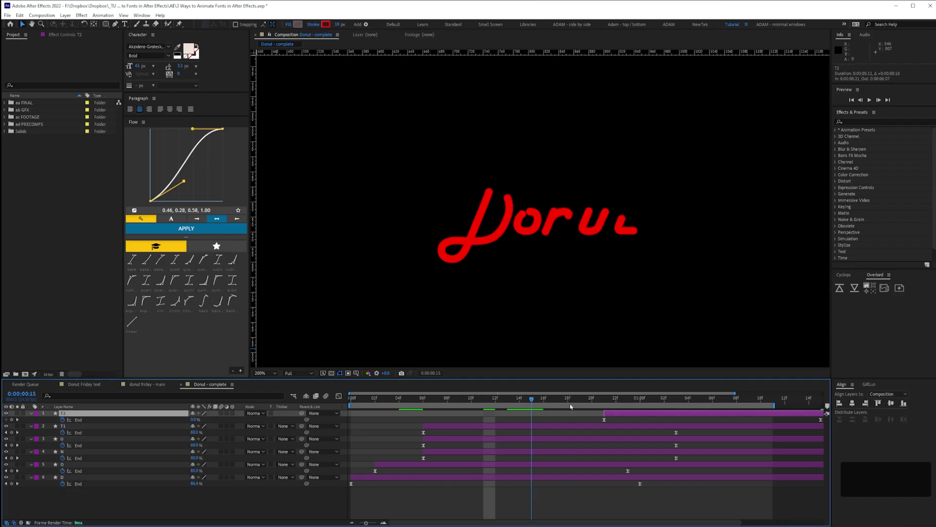
drag(705, 412, 656, 412)
click(482, 448)
key(KP_0)
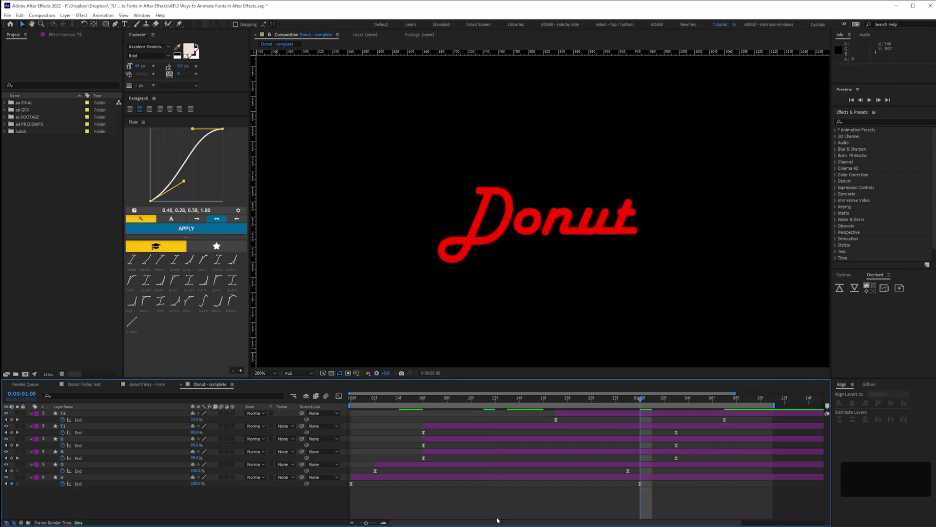
key(space)
Step: Stagger the starts of the U and T1 layers and preview the timing again
drag(444, 426, 470, 439)
click(457, 428)
shift+click(457, 440)
click(607, 485)
key(KP_0)
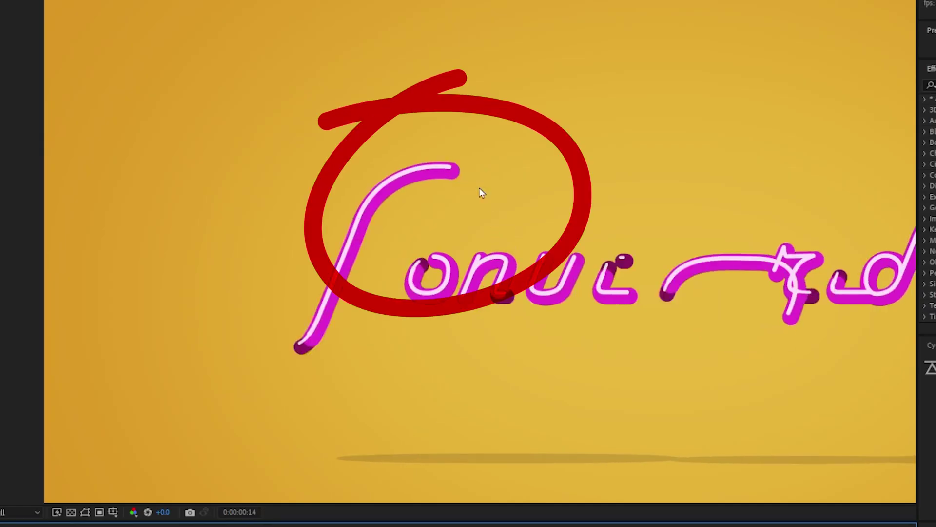
Step: Pull the starting point of the D's path above the letter and bend it into a curve with its handle
key(space)
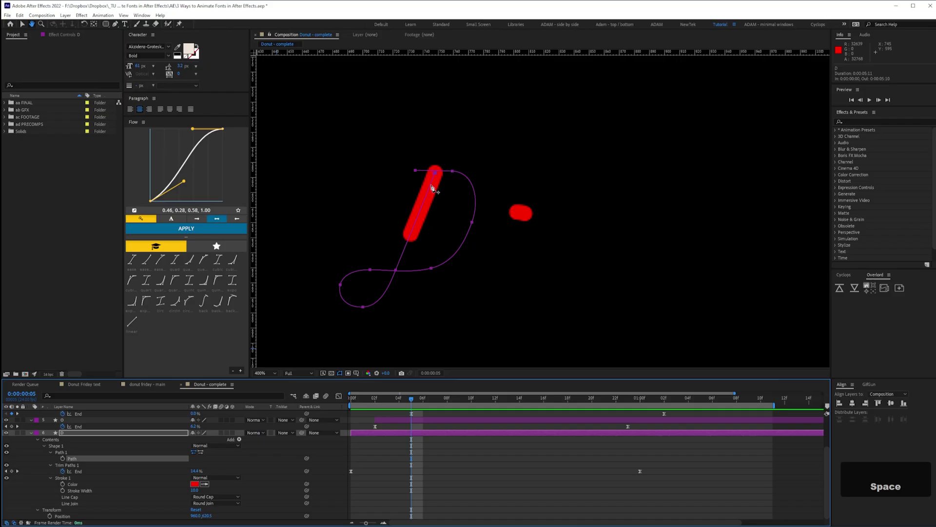
key(v)
drag(435, 172, 484, 117)
drag(491, 92, 507, 112)
Step: Add a vertex on the raised part of the D's path and sweep its starting point down around the following letters
drag(115, 24, 146, 33)
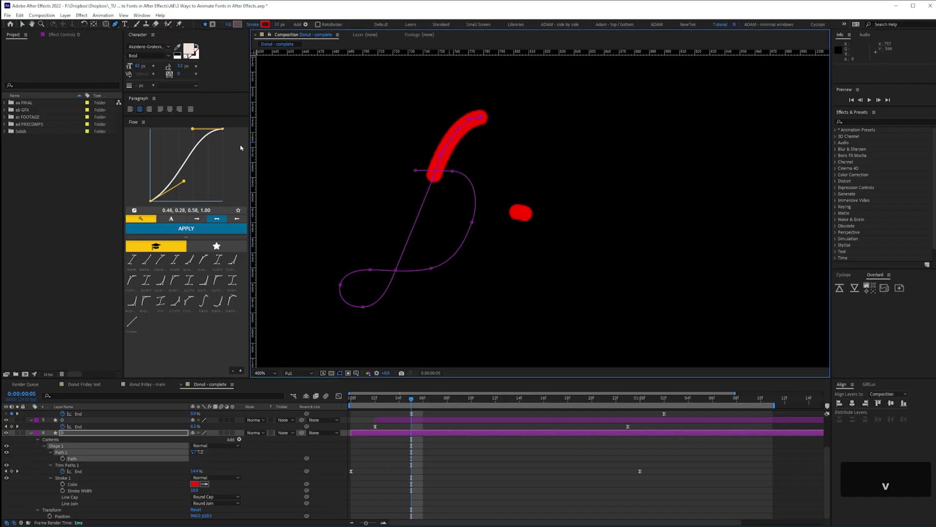
click(451, 138)
key(v)
drag(484, 117, 569, 182)
drag(537, 152, 626, 312)
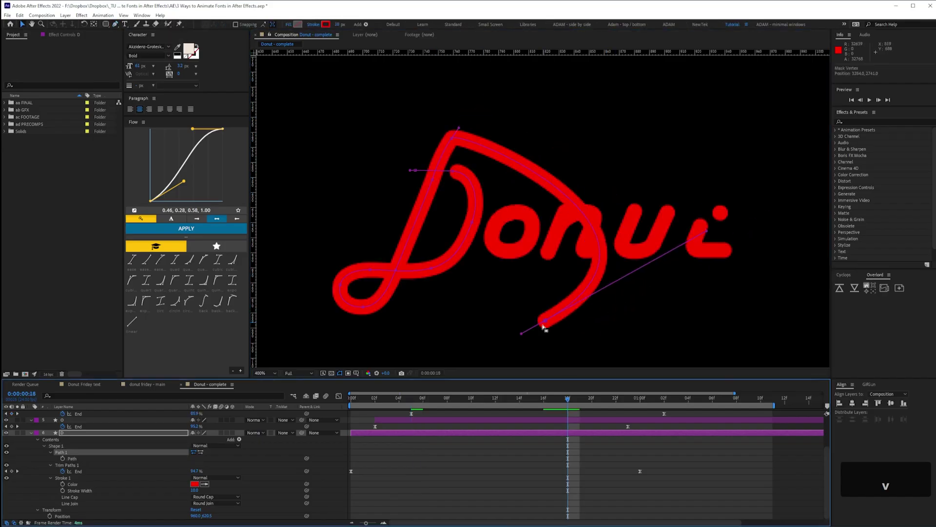
drag(543, 324, 684, 261)
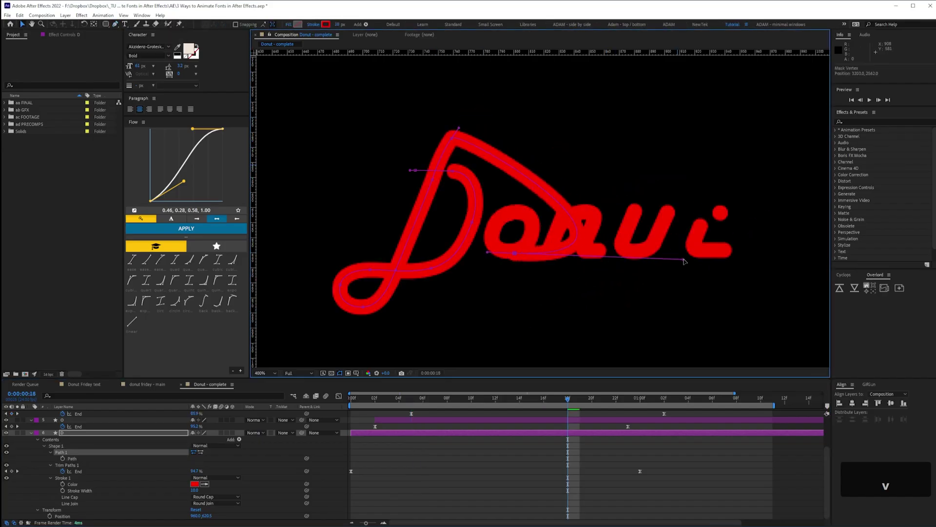
Step: Add a vertex near the top of the D's stem and shape the extension into a rounded loop arching over the letter
drag(115, 25, 141, 48)
click(433, 181)
key(v)
drag(433, 181, 437, 172)
drag(452, 139, 541, 104)
drag(528, 120, 466, 98)
drag(560, 106, 650, 102)
drag(683, 253, 654, 262)
Step: Keyframe the D's Trim Paths Start from 0% at frame 3 to a higher value at frame 18, and ease the keyframes
click(367, 400)
drag(369, 401, 387, 401)
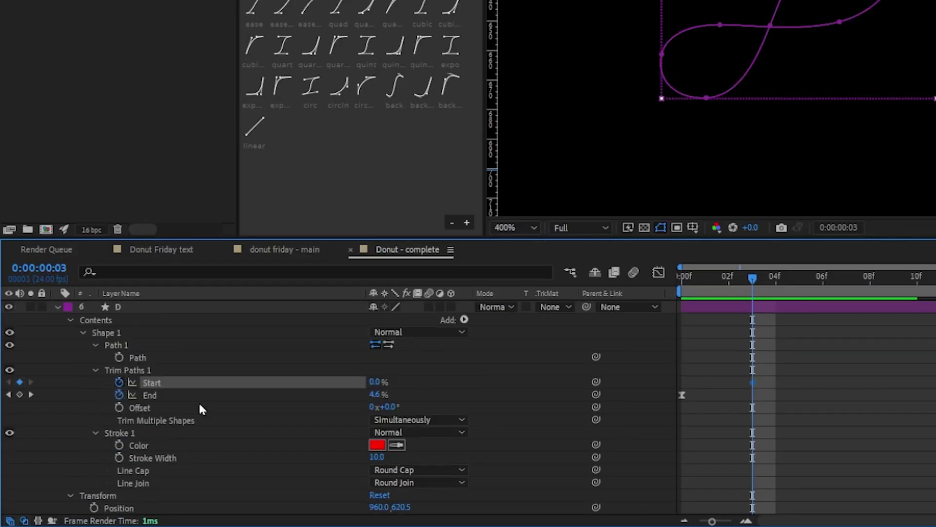
drag(753, 278, 935, 278)
click(375, 382)
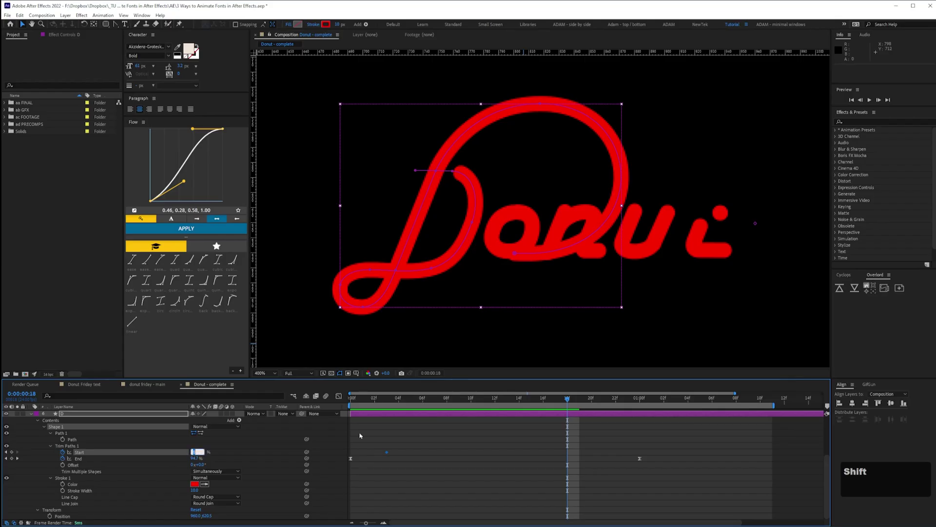
key(F9)
key(shift+F3)
key(space)
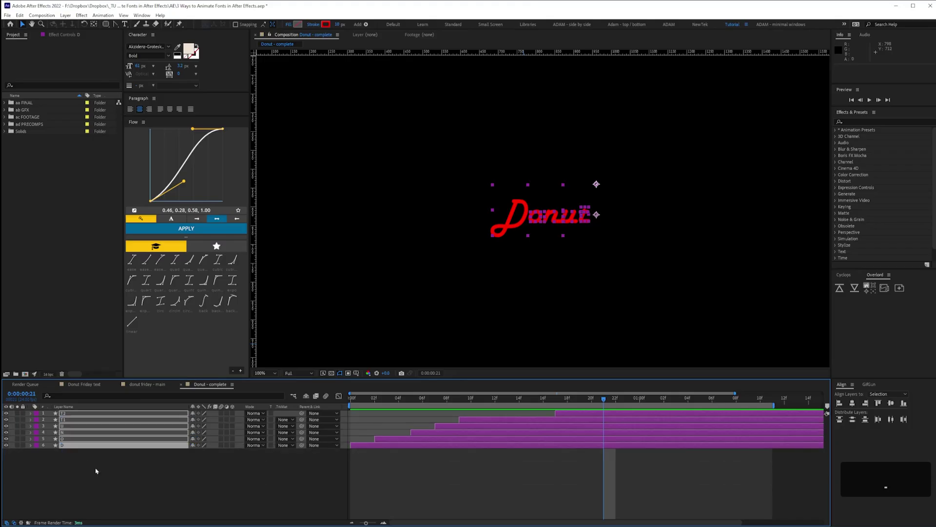
Step: Duplicate the six letter layers beneath the originals and give the copies a teal label colour
drag(94, 493, 40, 452)
click(37, 451)
click(54, 433)
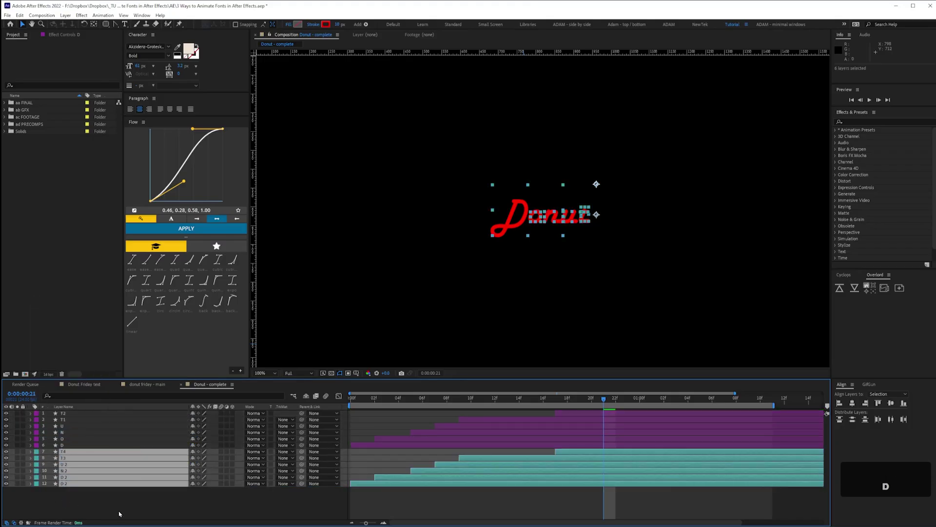
Step: Change the stroke colour of the duplicated letter layers to dark red
key(space)
click(326, 25)
click(244, 111)
click(59, 495)
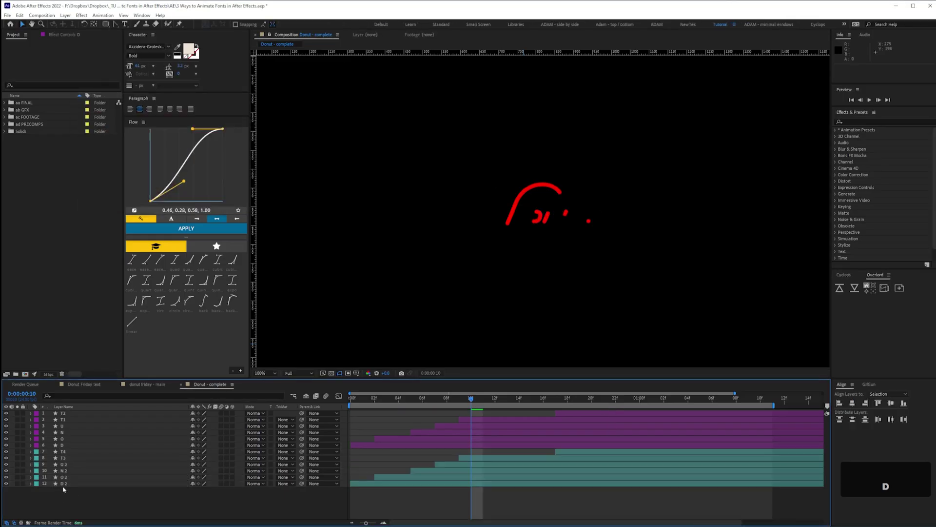
Step: Adjust the duplicates' easing so the dark strokes run ahead of the red letters, and preview the animation
click(90, 484)
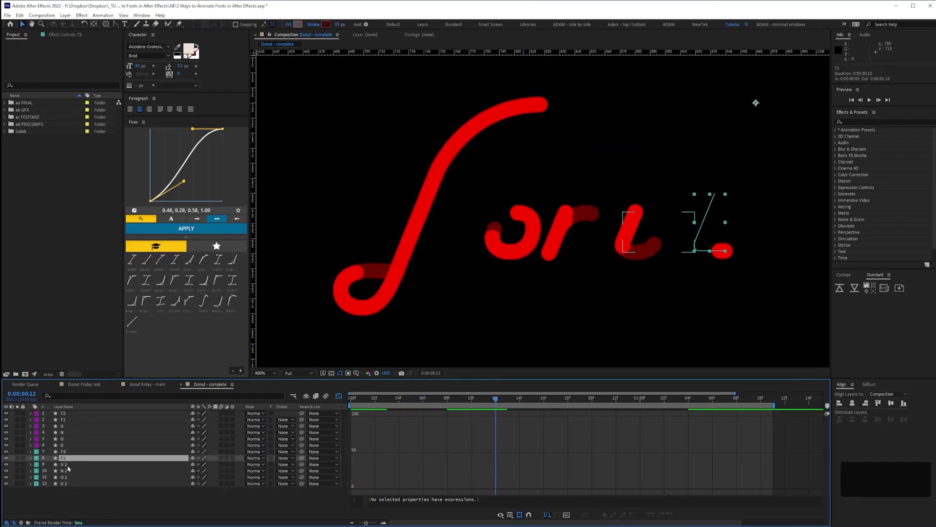
key(shift+F3)
key(KP_0)
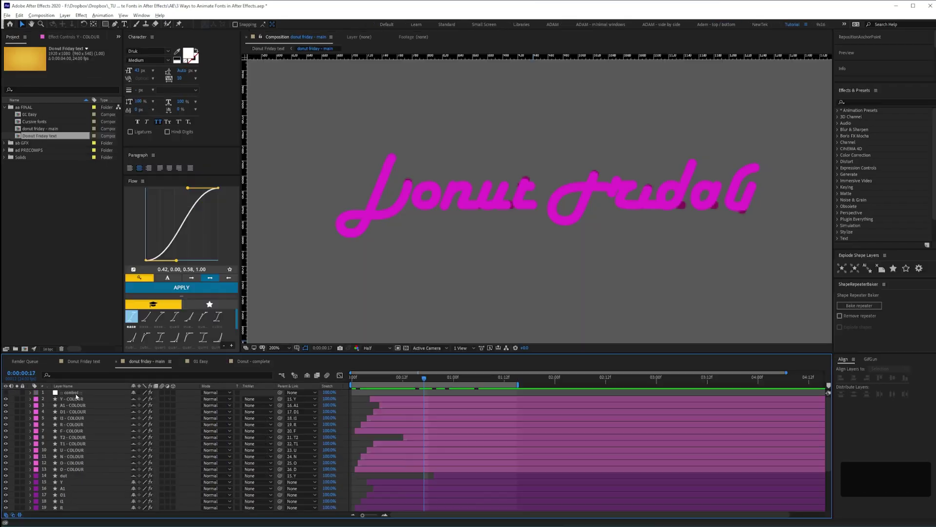
Step: Inspect the control layer's colour and line width effect settings for the donut friday lettering
click(71, 393)
click(64, 38)
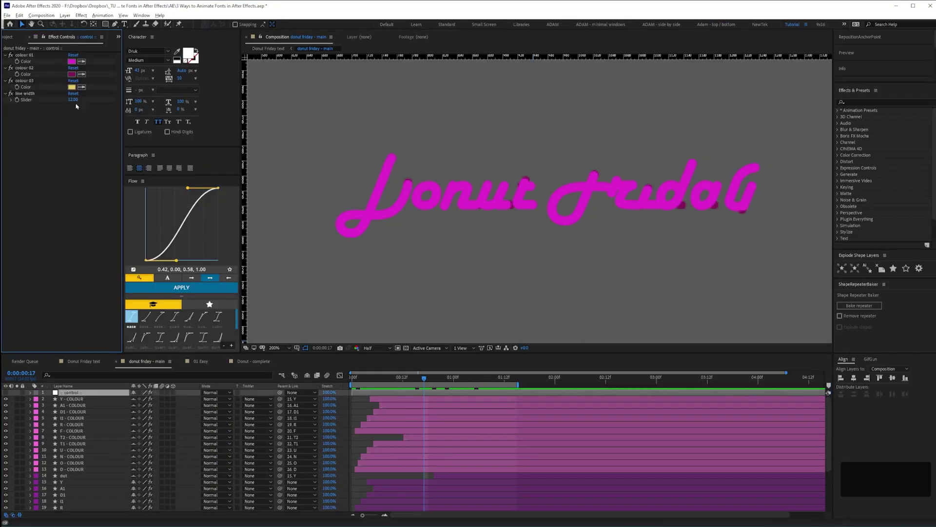
click(375, 347)
click(373, 365)
click(77, 101)
click(72, 62)
mouse_move(545, 323)
mouse_down()
mouse_move(550, 337)
mouse_move(502, 317)
mouse_up()
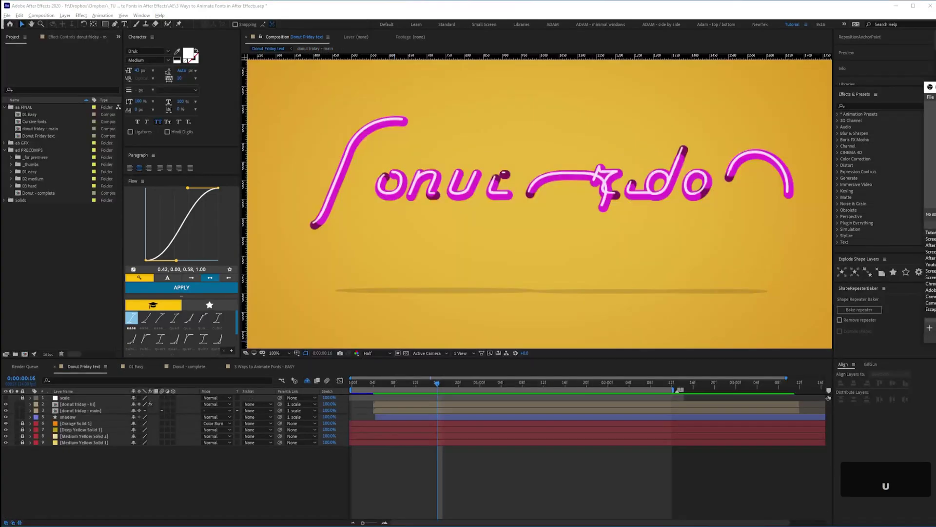
Step: Solo the donut friday main and highlight layers in turn and scrub through their animation in the Donut Friday text composition
drag(377, 385, 426, 385)
click(177, 362)
click(43, 362)
click(197, 347)
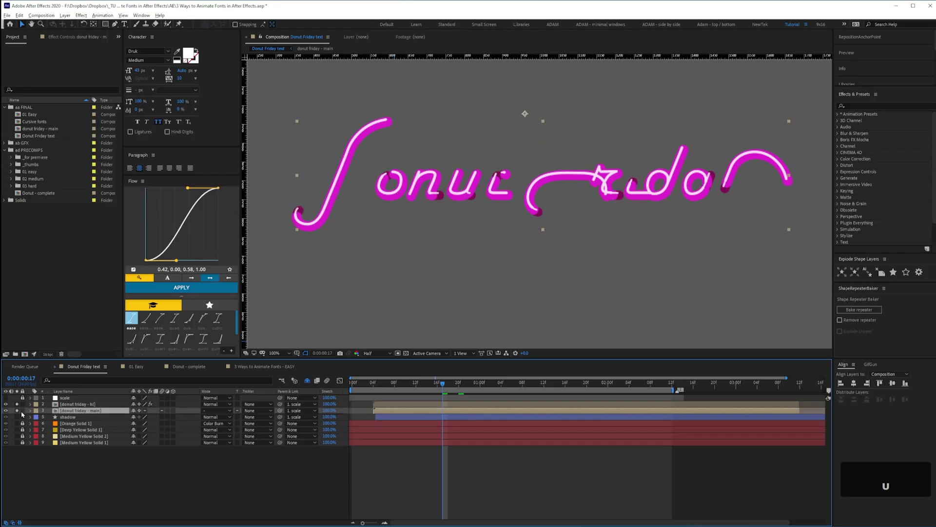
click(43, 362)
click(161, 368)
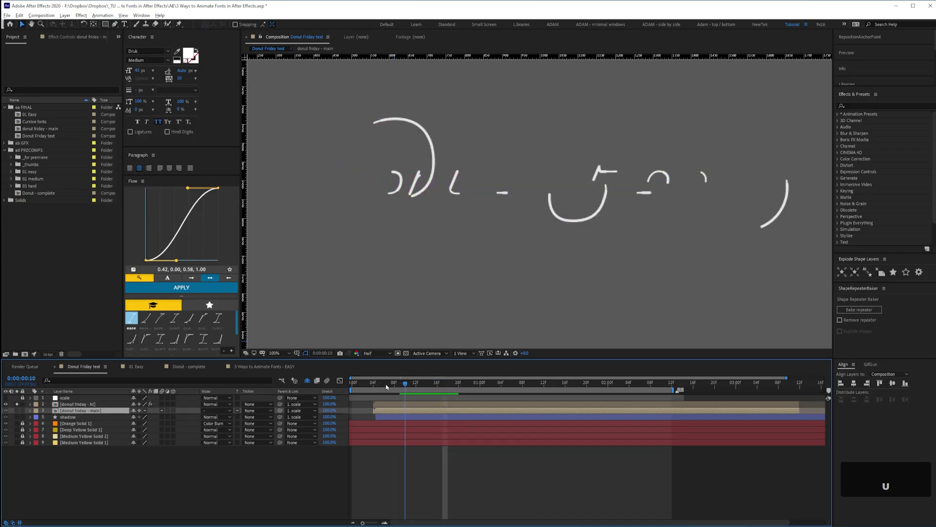
click(16, 404)
Step: Reveal the shadow layer's keyframed paths and play back the animation
click(76, 417)
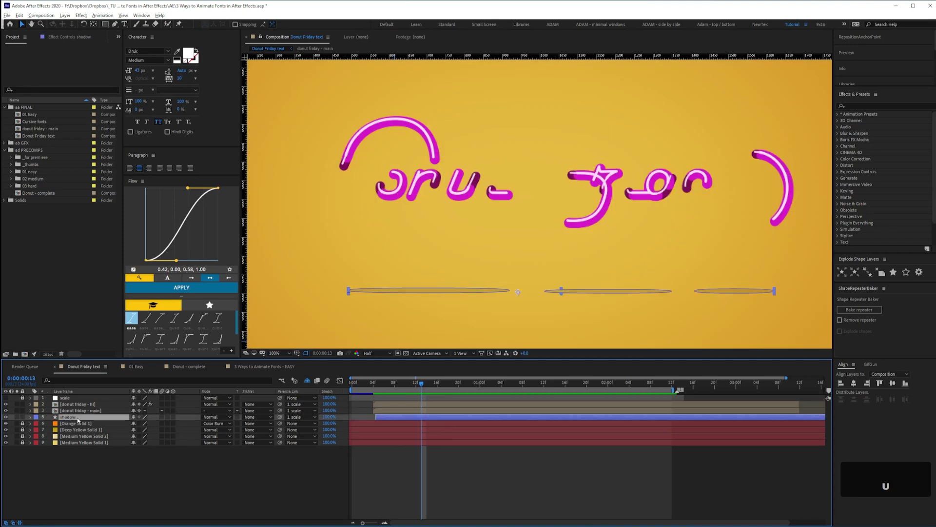
key(u)
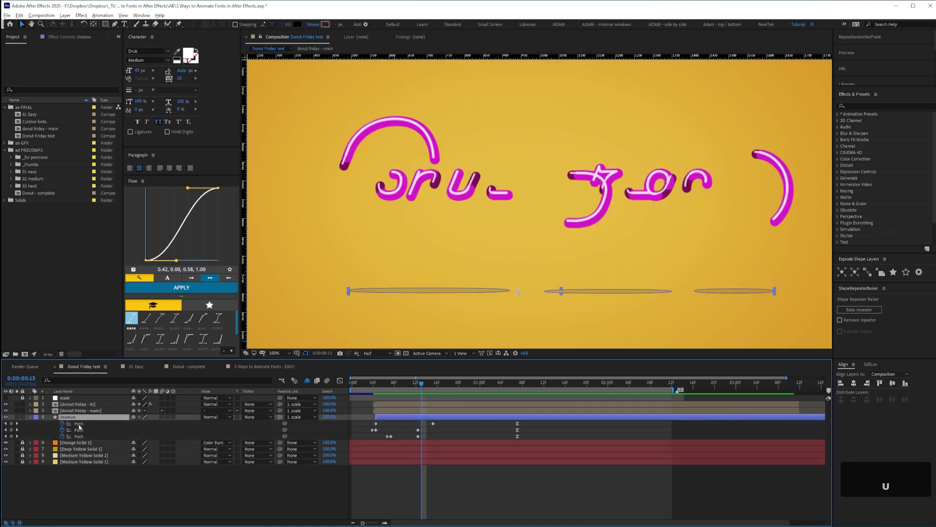
key(space)
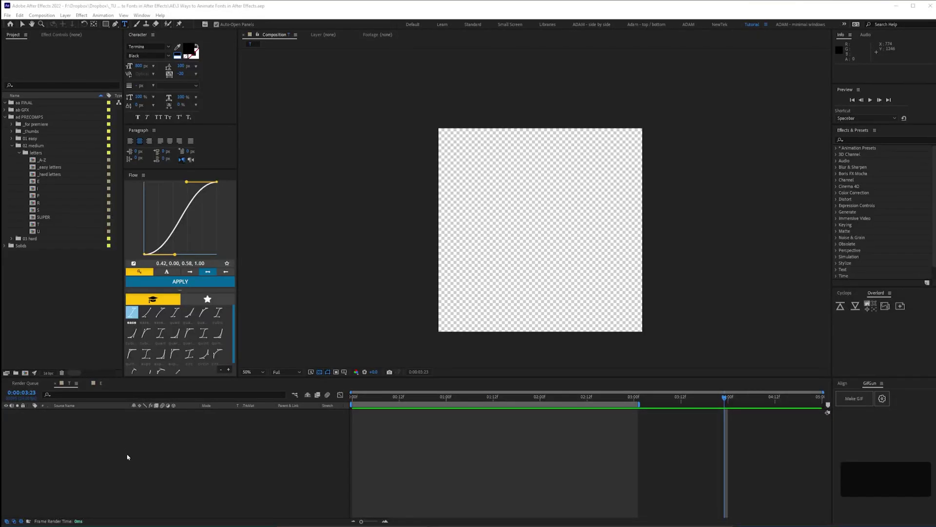
Step: Create a text layer with the letter T, then centre its anchor point and the layer in the composition
click(150, 502)
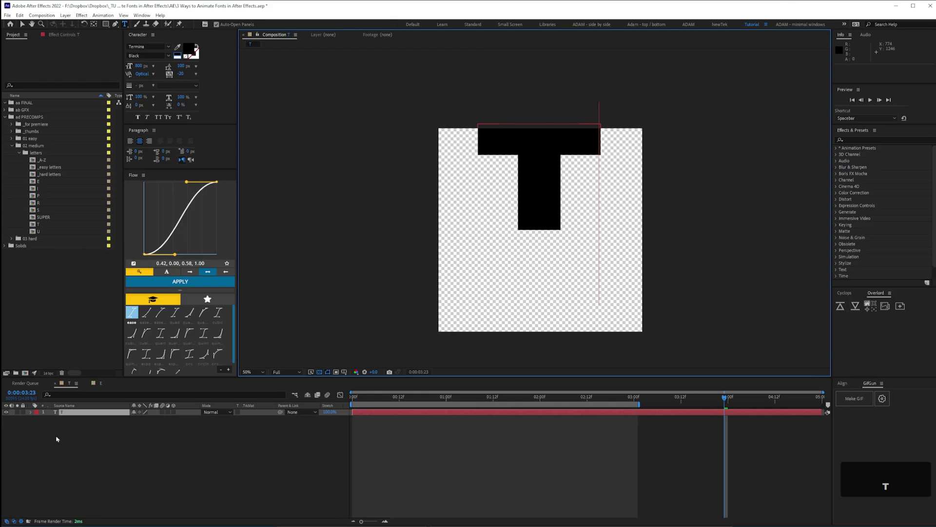
click(91, 411)
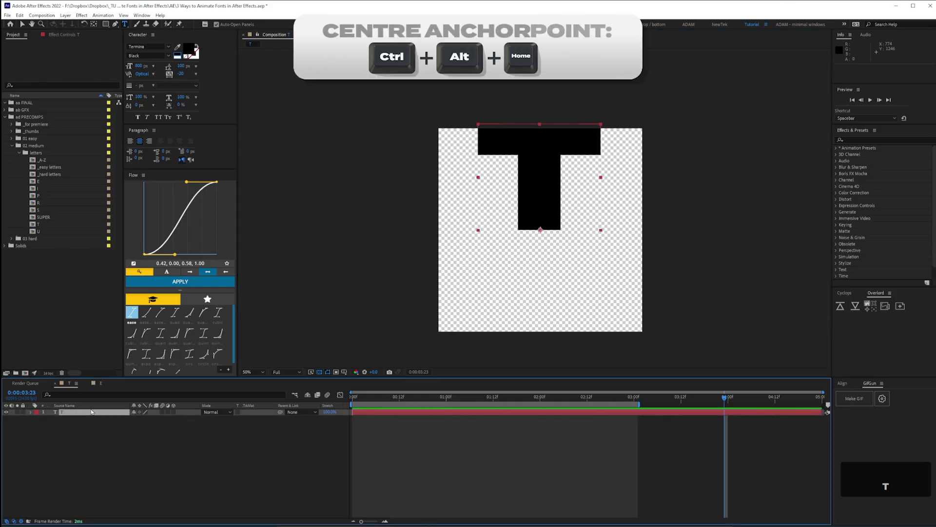
key(ctrl+alt+Home)
key(ctrl+Home)
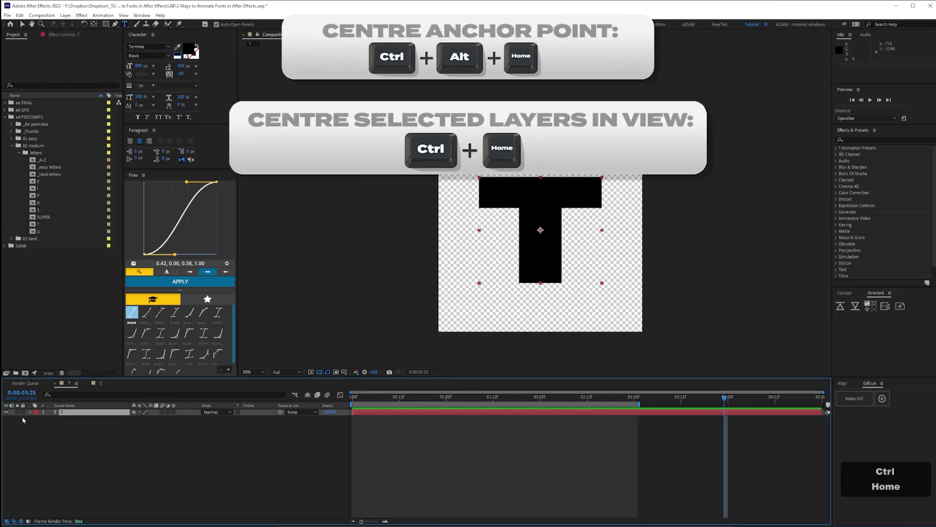
Step: Create shapes from the T text layer and duplicate the resulting outlines layer
click(91, 469)
right_click(59, 414)
mouse_move(103, 354)
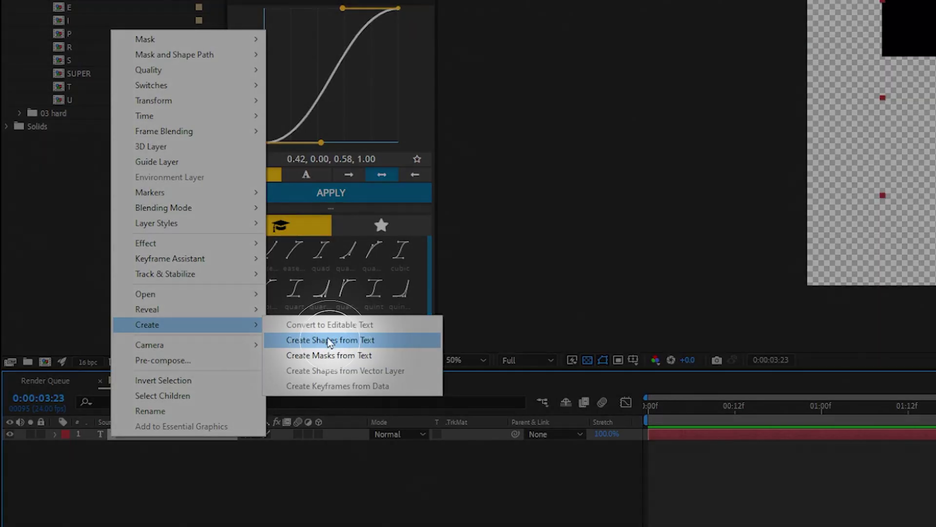
click(383, 340)
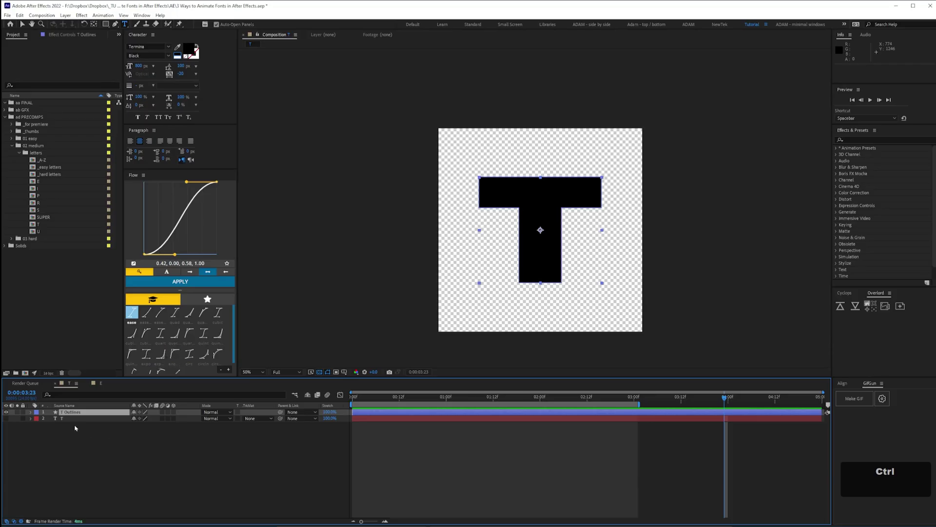
click(68, 412)
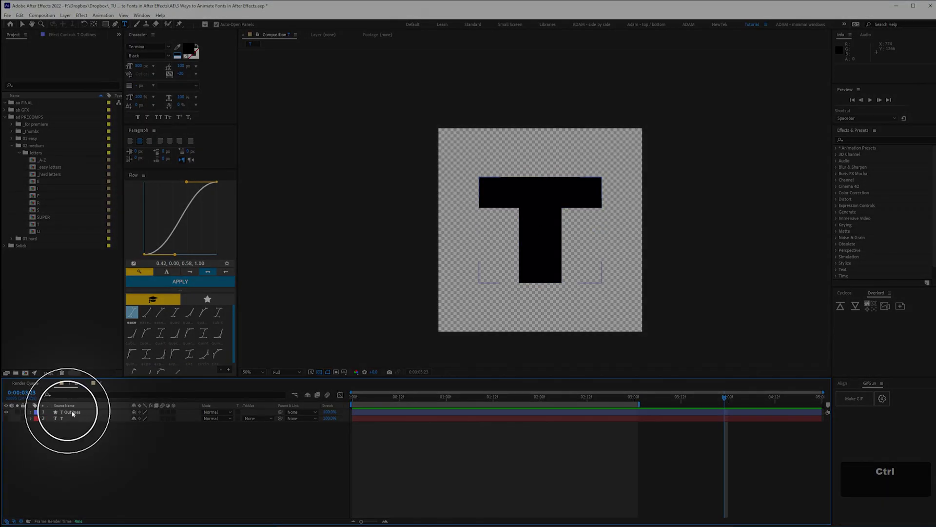
key(ctrl+d)
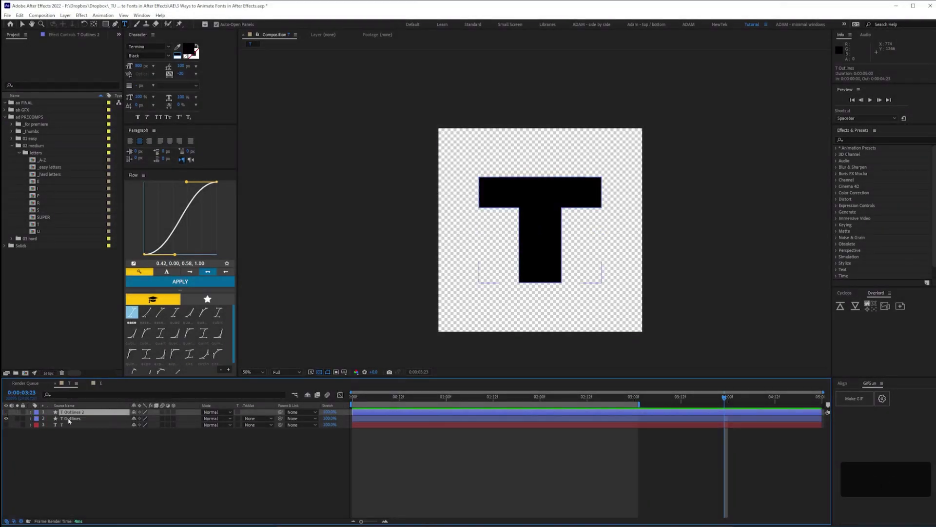
Step: Rename the lower outlines layer T1 and delete its stem points so only the horizontal bar of the T remains
click(69, 419)
key(Return)
key(u)
key(u)
click(69, 444)
key(v)
drag(583, 299, 502, 195)
key(Delete)
click(31, 418)
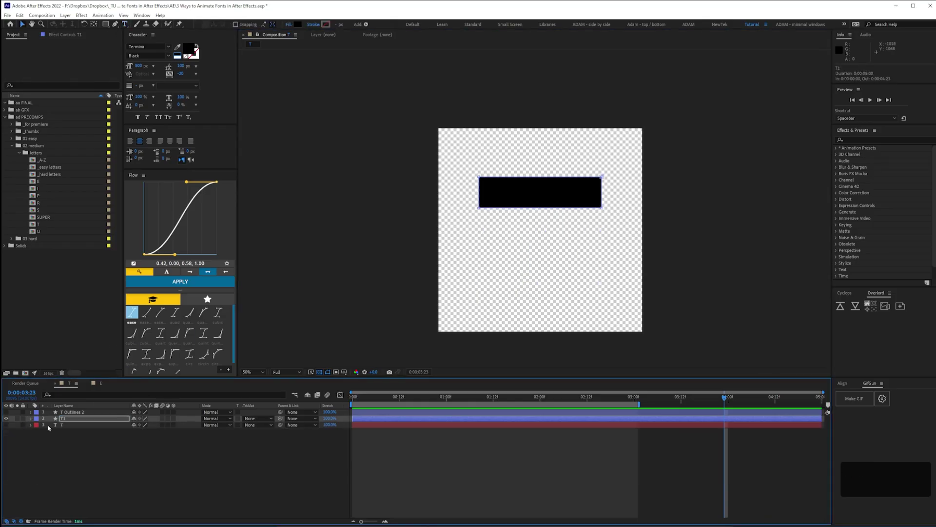
Step: Rename the other outlines layer T2 and delete its crossbar points so only the vertical stem remains
click(7, 412)
click(83, 413)
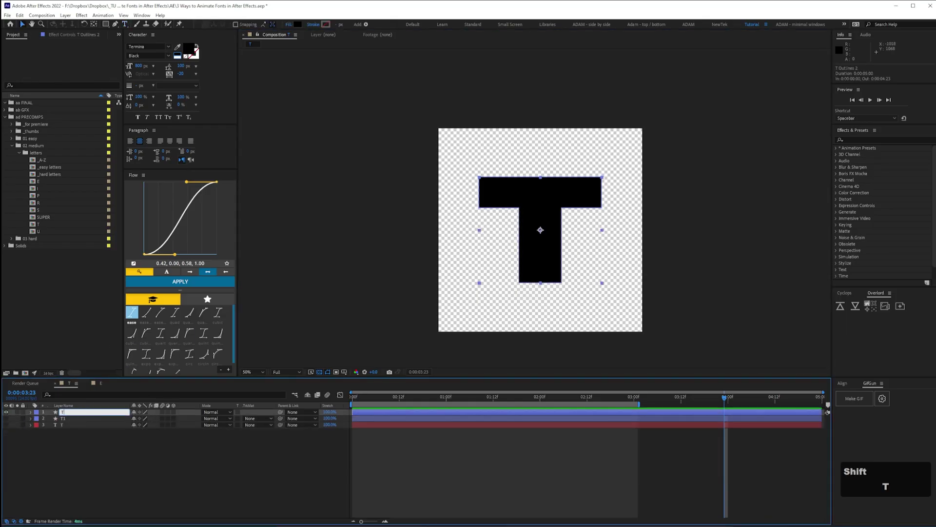
key(u)
key(u)
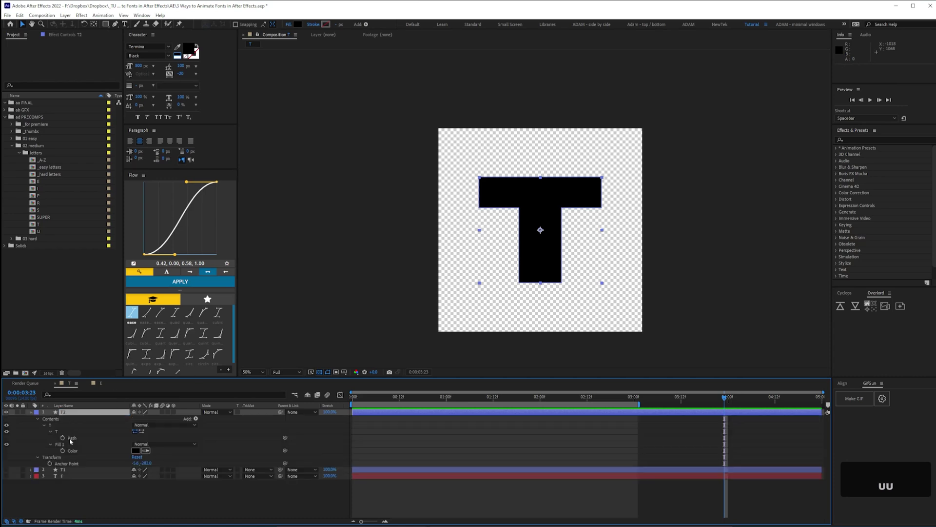
drag(463, 162, 486, 212)
key(Delete)
click(30, 417)
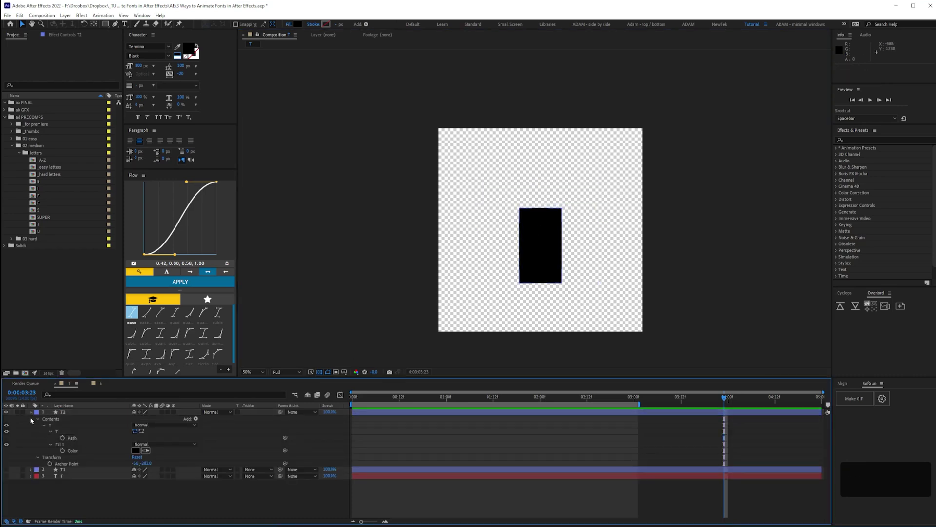
click(31, 412)
Step: Show both T parts together and set a Path keyframe on T1 and T2 at about frame 22
click(6, 418)
key(ctrl+=)
key(ctrl+=)
click(73, 419)
click(73, 412)
key(u)
key(u)
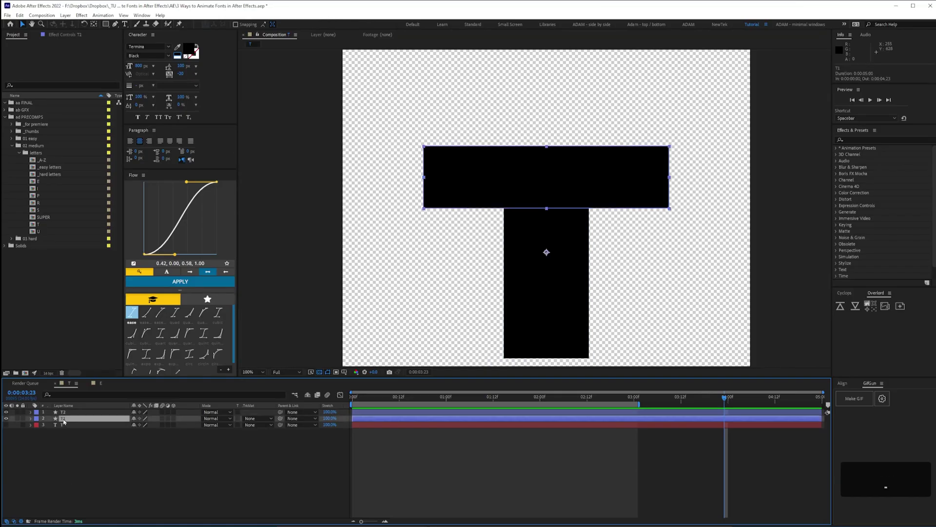
key(u)
key(u)
drag(333, 407, 331, 406)
scroll(579, 239, down, 1)
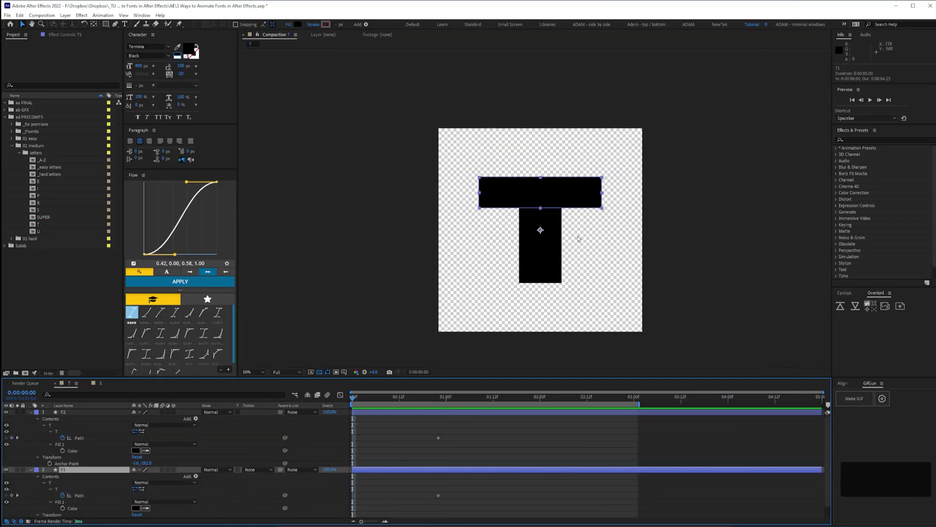
Step: At frame 0, collapse T1's crossbar onto its left edge and apply Easy Ease to its Path keyframes
scroll(579, 238, up, 1)
drag(688, 131, 427, 208)
scroll(437, 253, up, 1)
drag(436, 253, 586, 275)
key(Left)
key(Left)
key(Left)
key(Left)
key(Left)
key(Left)
key(Left)
drag(349, 511, 455, 488)
key(F9)
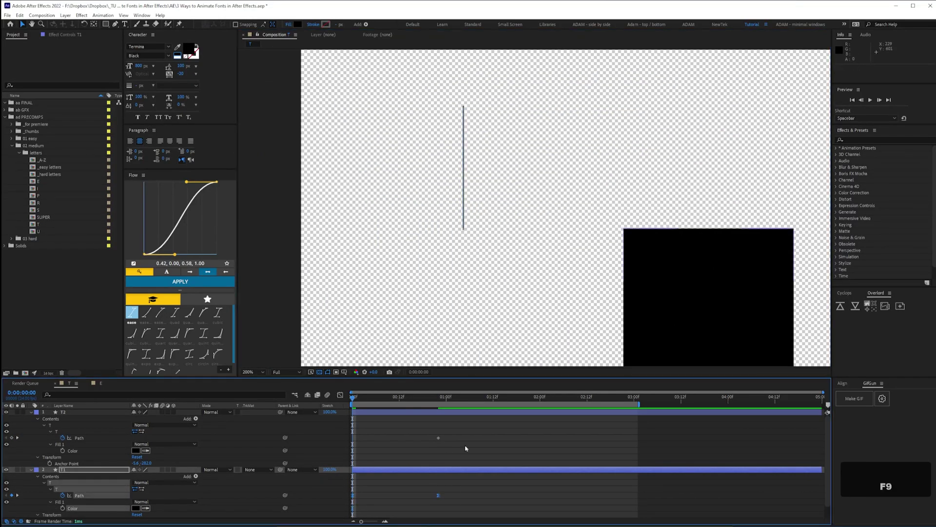
Step: At frame 0, collapse T2's stem up to the crossbar and apply Easy Ease to its Path keyframes
drag(619, 288, 452, 204)
click(79, 438)
drag(420, 341, 616, 58)
drag(587, 148, 564, 265)
key(shift+Up)
key(Up)
key(Up)
key(Up)
drag(349, 433, 348, 500)
key(F9)
key(shift+F3)
drag(424, 486, 412, 458)
key(ctrl+z)
click(511, 513)
key(shift+F3)
Step: Shift the T2 layer about 11 frames later, end the work area at 2 seconds, and preview the animation
scroll(534, 208, down, 1)
drag(380, 412, 415, 413)
click(536, 397)
key(n)
scroll(535, 208, down, 1)
click(512, 430)
key(space)
key(space)
key(KP_0)
key(space)
Step: Shorten both path animations to about 18 frames and start the T2 layer slightly earlier
drag(500, 429, 427, 505)
drag(438, 496, 423, 497)
click(474, 504)
key(KP_0)
key(space)
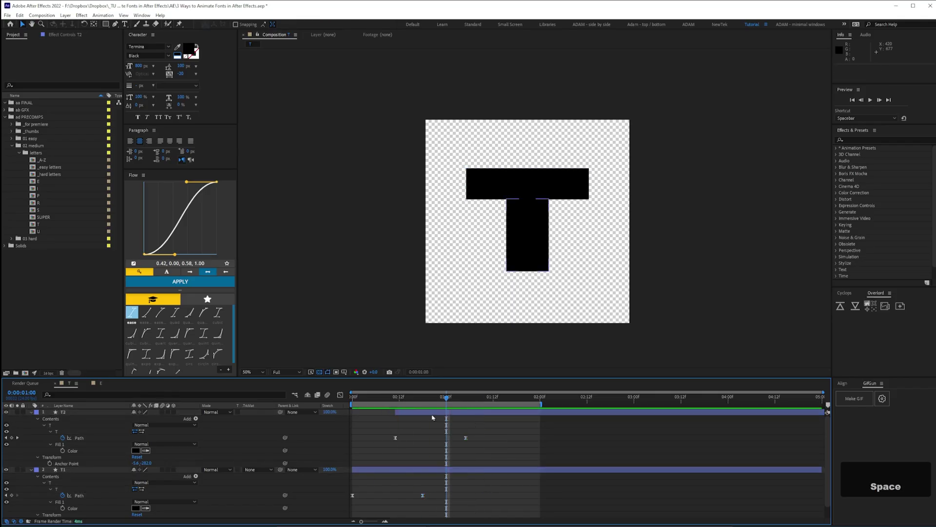
drag(485, 414, 473, 414)
key(KP_0)
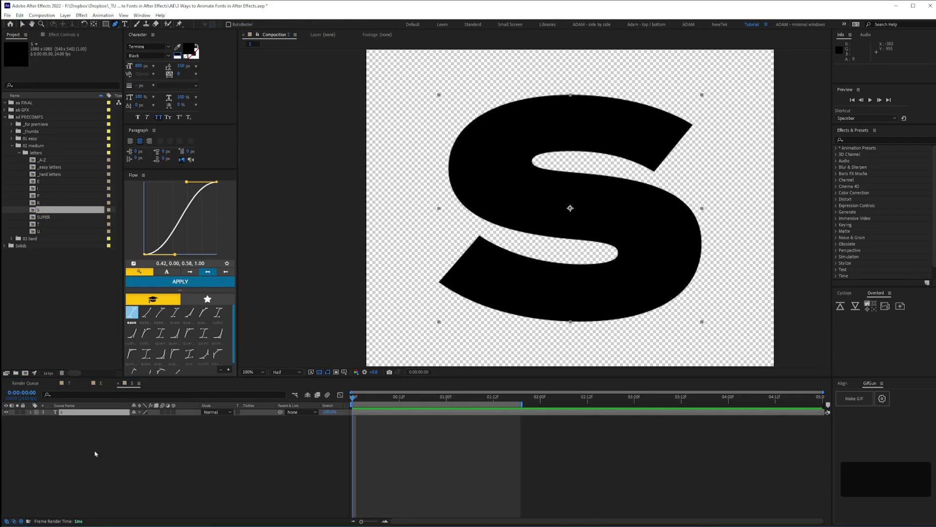
Step: Trace the centre line of the S with the Pen tool as a semi-transparent red stroke
drag(685, 150, 666, 142)
drag(491, 156, 488, 201)
drag(577, 204, 615, 228)
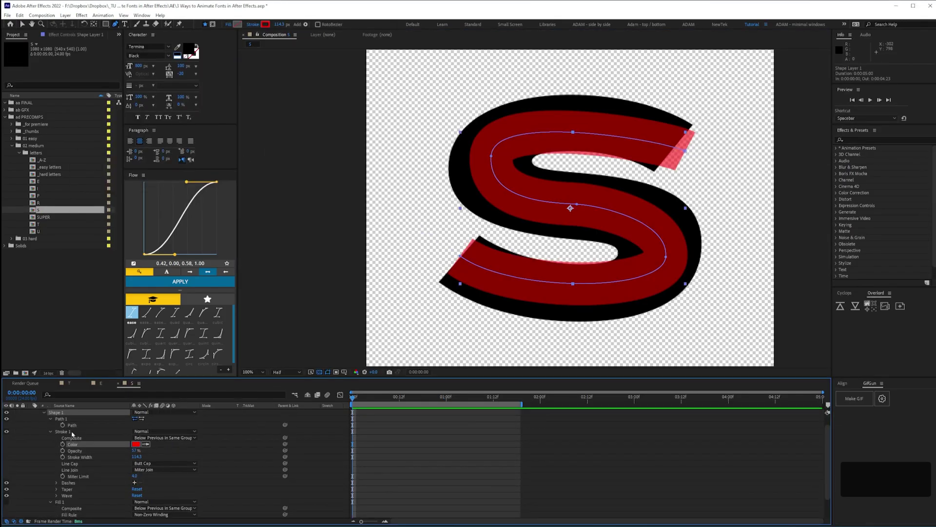
Step: Adjust the traced path's points and handles to follow the middle of the S, with a round join and 124.3 px stroke
key(v)
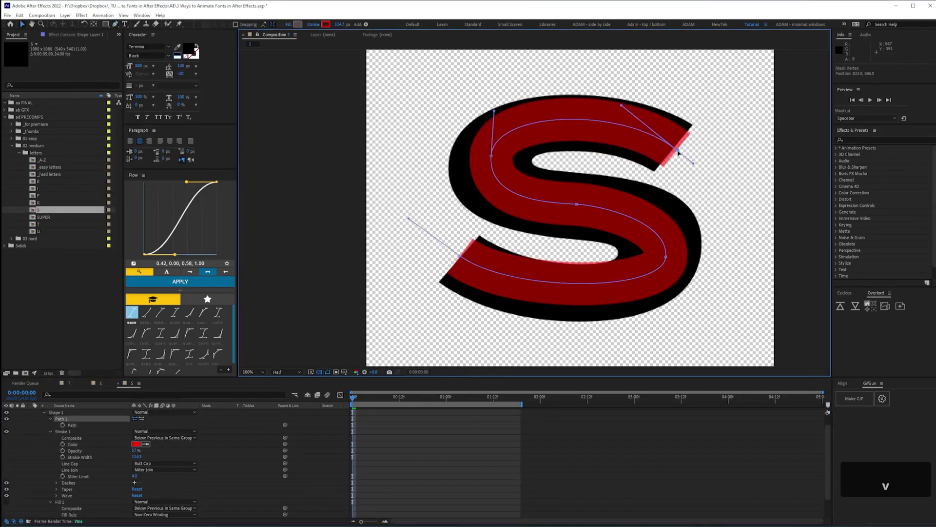
drag(577, 204, 581, 204)
drag(607, 208, 634, 211)
drag(459, 256, 457, 257)
drag(506, 294, 506, 298)
drag(664, 291, 657, 299)
drag(673, 222, 674, 214)
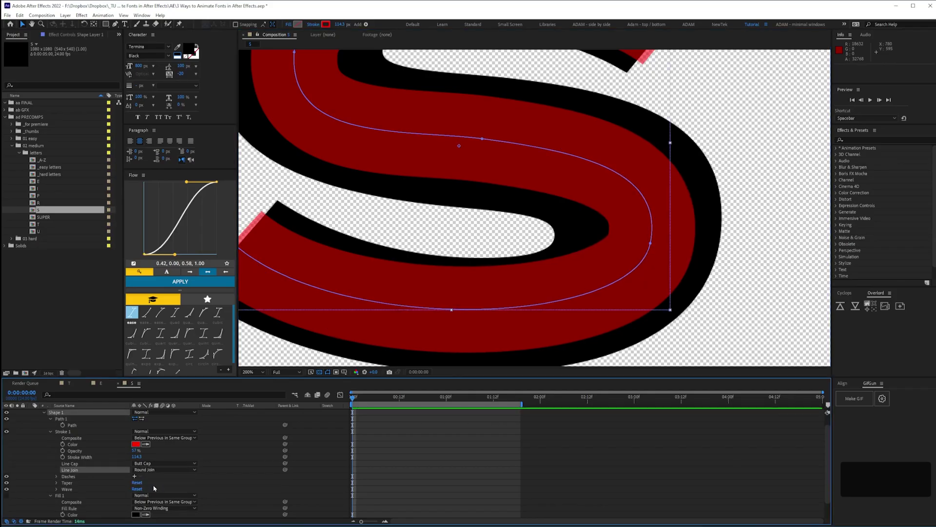
key(space)
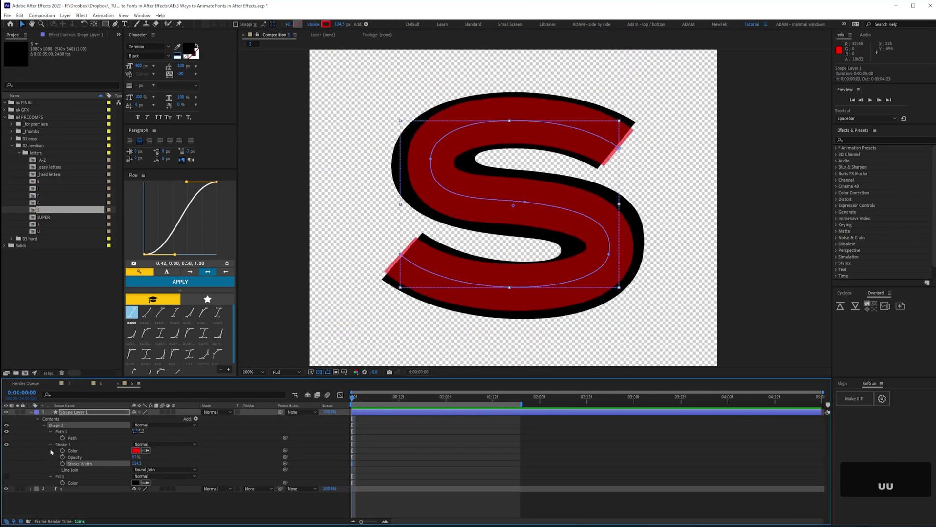
Step: Add Trim Paths to the S stroke and keyframe End from 0% at frame 0 to 100% at the layer's end
click(195, 418)
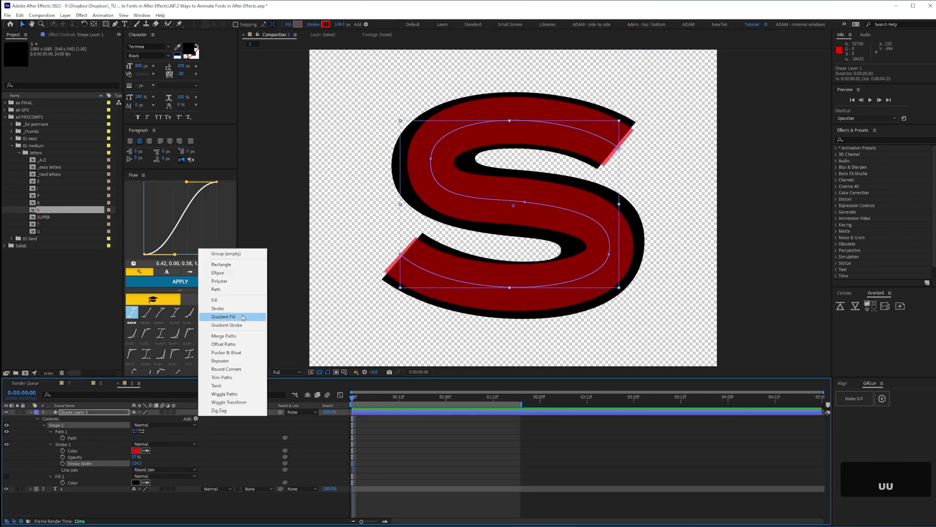
click(233, 380)
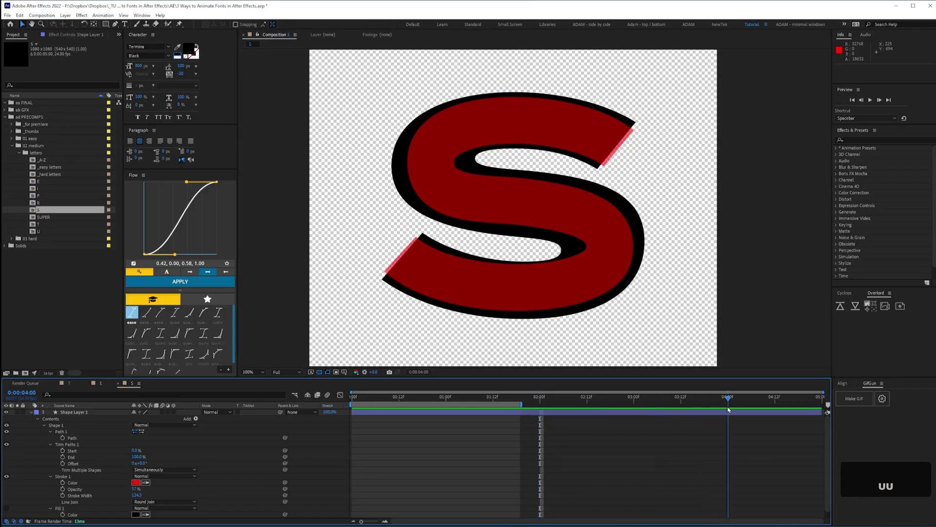
click(62, 457)
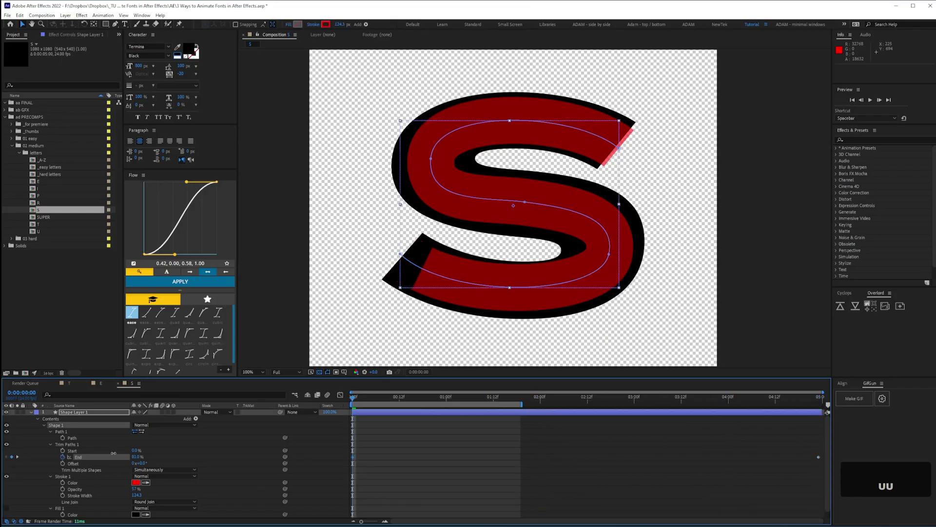
drag(113, 453, 30, 471)
click(30, 471)
drag(354, 398, 420, 397)
Step: Draw a four-point mask at the S text layer's upper tip and set the masks' mode to None
click(31, 412)
click(80, 418)
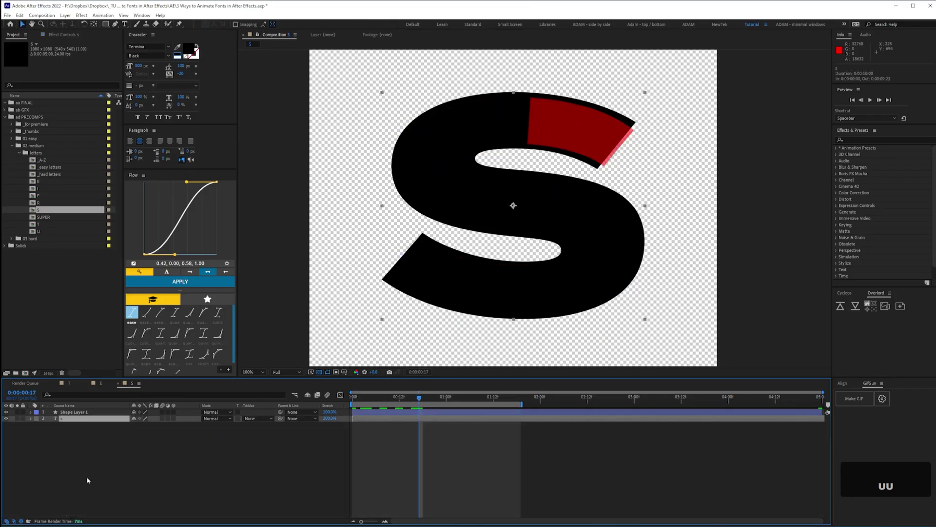
key(g)
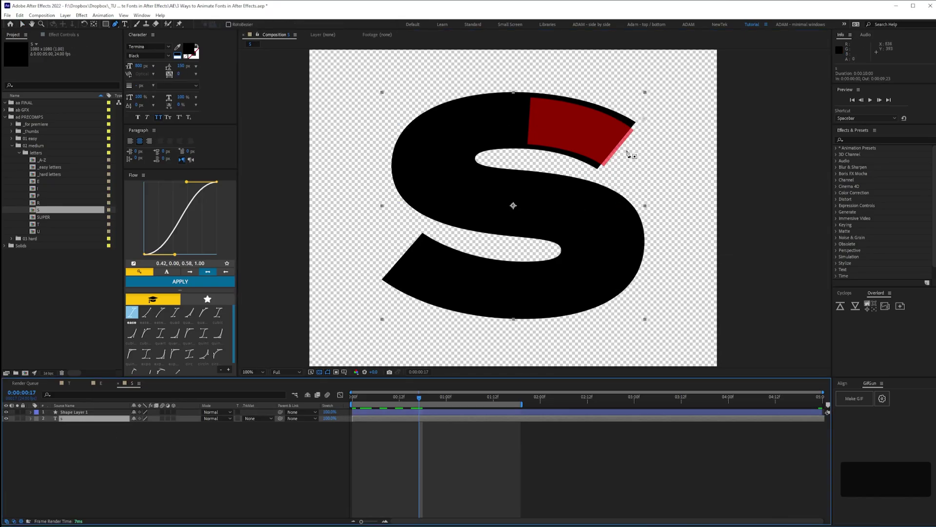
click(591, 170)
click(636, 110)
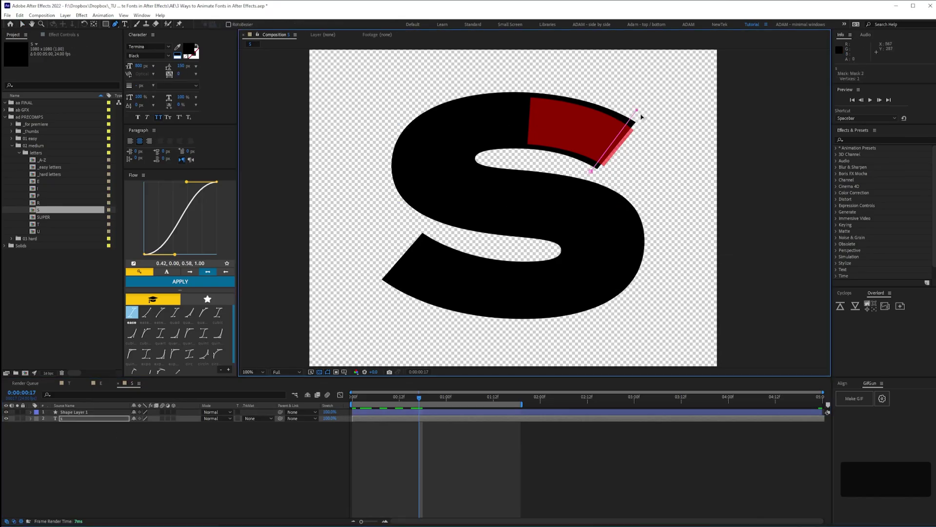
click(613, 183)
click(591, 171)
key(m)
click(147, 438)
click(149, 446)
Step: Delete Mask 1 from the S text layer, keeping the newly drawn mask at the tip
key(v)
scroll(503, 209, up, 1)
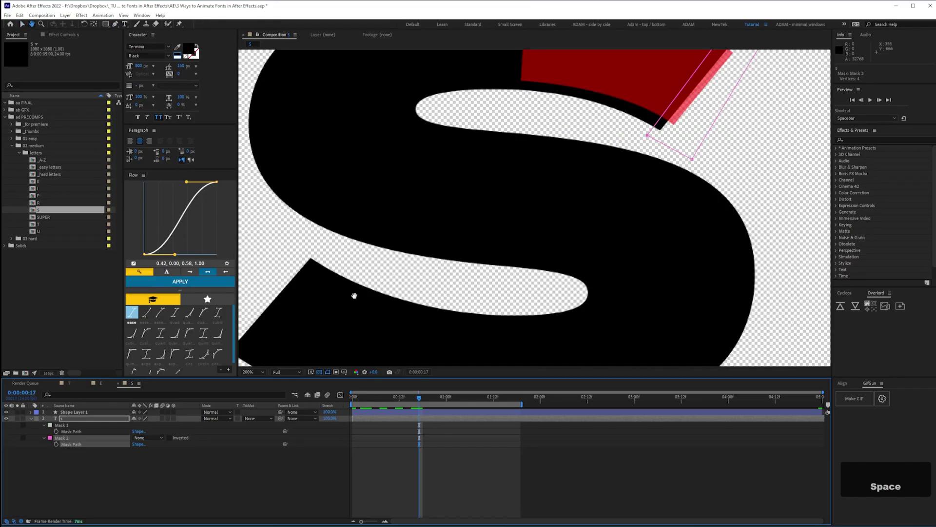
drag(419, 397, 372, 397)
click(56, 444)
key(ctrl+z)
click(62, 426)
key(Delete)
Step: Keyframe the S mask's path at frame 18, moving its leading points along the upper arm past the red guide's end
drag(681, 59, 755, 84)
drag(622, 205, 642, 217)
drag(353, 398, 423, 397)
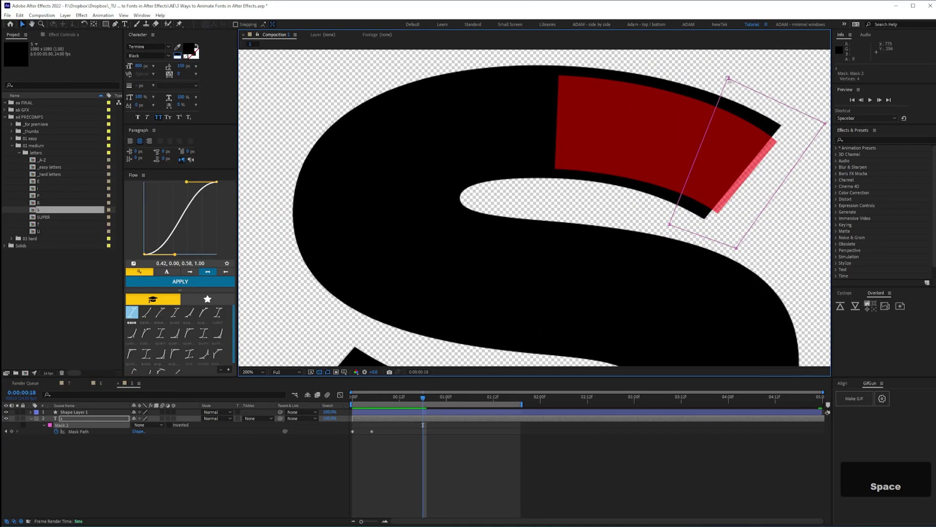
drag(695, 142, 526, 86)
drag(636, 288, 522, 263)
Step: At 0:00:01:06, add points to the S mask and stretch its leading edge toward the upper-left curve, keeping pace with the guide
drag(423, 398, 470, 398)
key(g)
click(536, 90)
drag(526, 85, 363, 96)
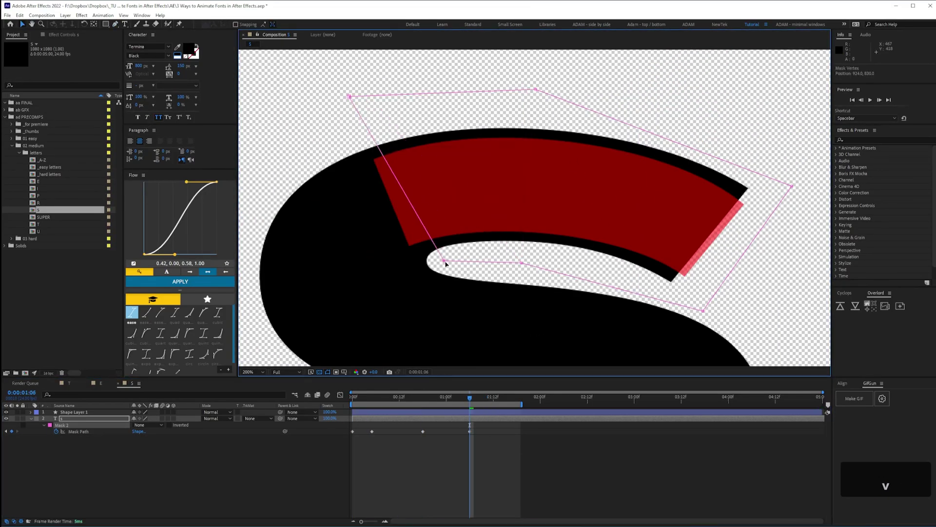
drag(432, 264, 556, 280)
drag(455, 118, 439, 88)
Step: Check the mask's coverage by switching its mode to Add, and restore the mode to None
click(147, 425)
click(149, 445)
click(65, 493)
drag(537, 220, 451, 201)
click(6, 412)
click(7, 412)
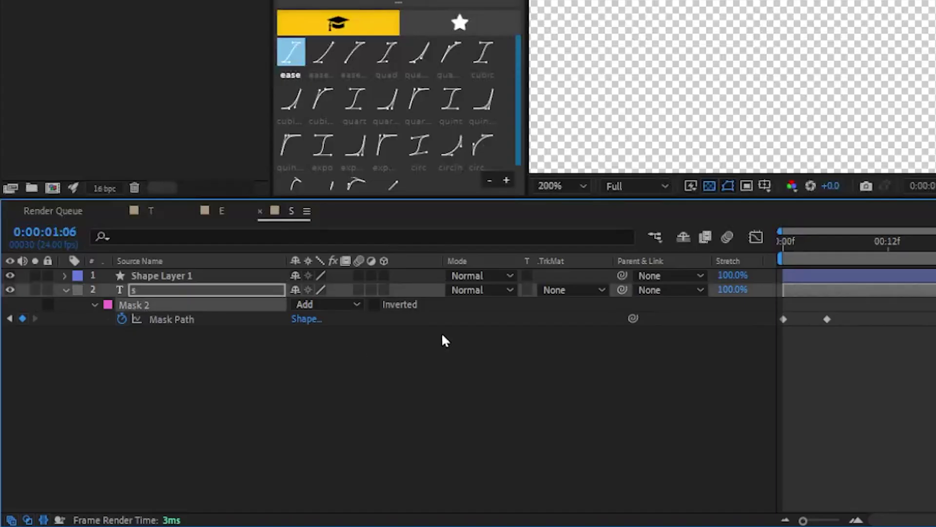
click(142, 425)
click(146, 432)
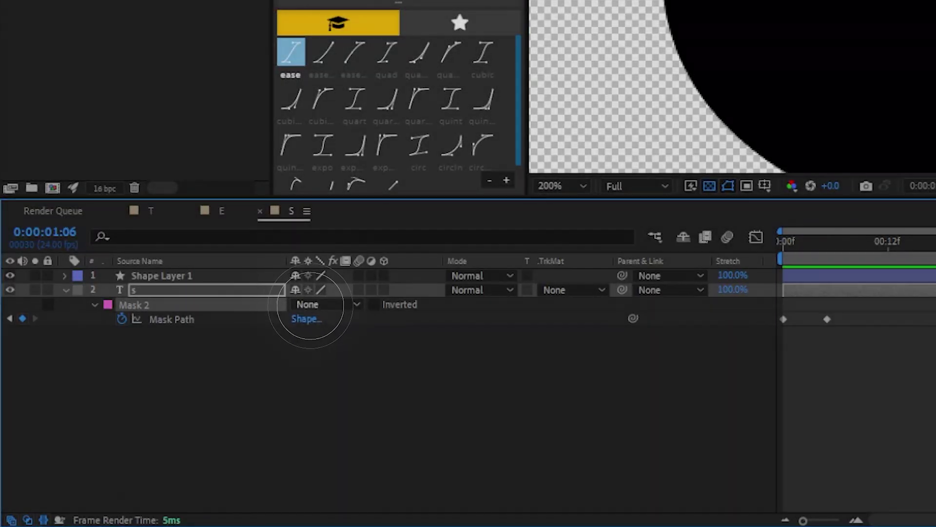
Step: Extend the mask around the S's upper-left curve with added points, keyframing its path at 0:00:01:14 and about 0:00:02:00
key(space)
click(508, 86)
drag(508, 86, 303, 274)
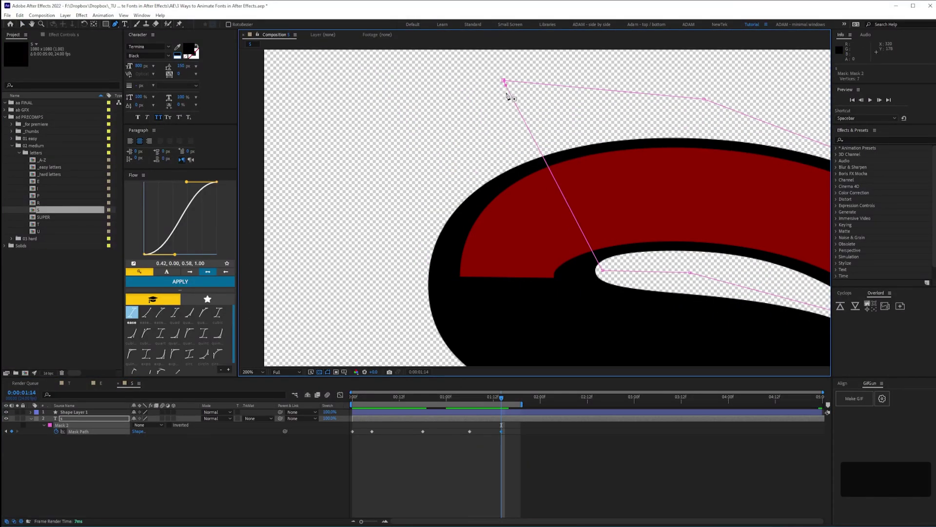
drag(501, 397, 540, 398)
key(v)
drag(341, 302, 332, 202)
drag(298, 179, 315, 261)
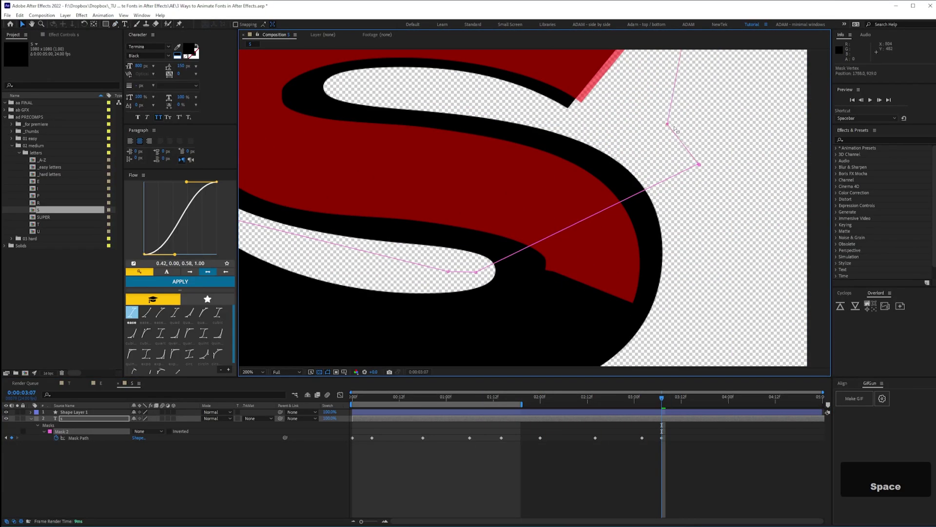
Step: Extend the mask around the S's lower-right curve, keyframing its path at about 0:00:03:08 and 0:00:03:17
drag(698, 164, 746, 318)
drag(683, 292, 741, 177)
drag(665, 397, 701, 398)
drag(731, 219, 647, 171)
drag(721, 154, 512, 307)
drag(701, 398, 705, 398)
drag(706, 312, 804, 322)
Step: Extend the mask over the S's lower-left end, keyframing its path at about 0:00:04:07 and 0:00:04:23
drag(704, 398, 756, 398)
drag(611, 317, 390, 338)
drag(439, 244, 569, 246)
drag(759, 398, 820, 397)
scroll(377, 196, down, 1)
drag(448, 268, 317, 227)
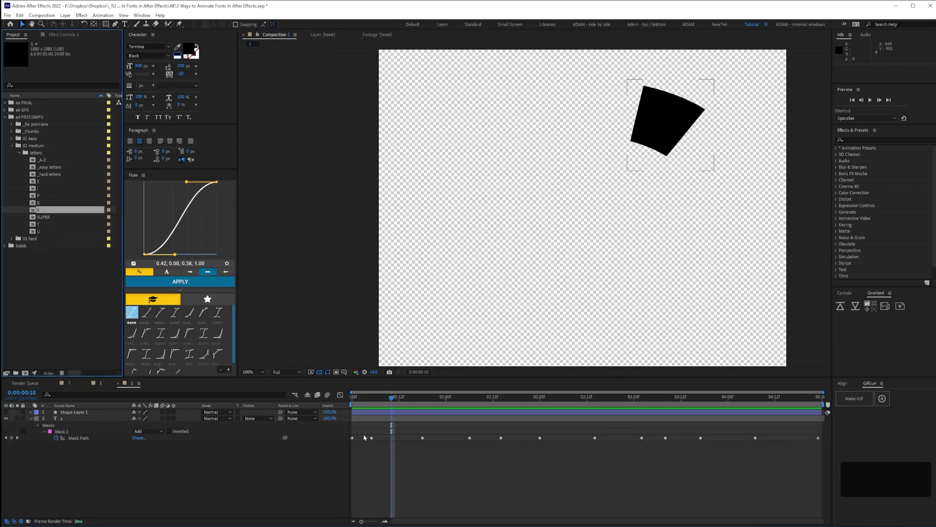
Step: Try to compress all the S mask path keyframes into roughly the first second, preview the timing, and undo it
click(814, 436)
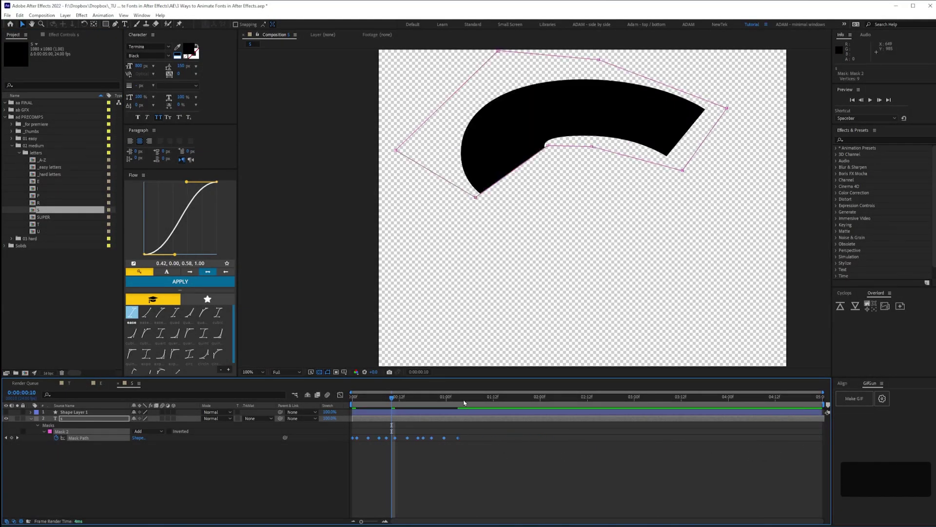
key(KP_0)
key(ctrl+z)
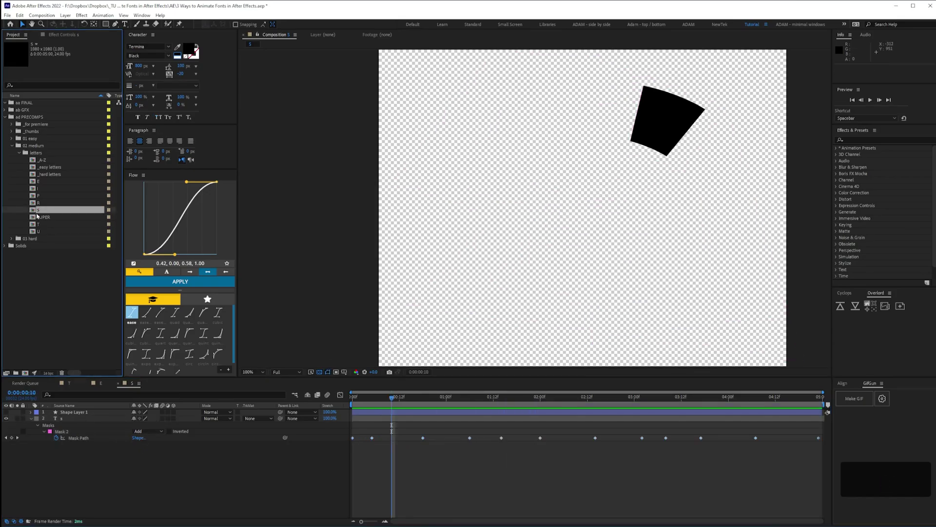
Step: Name the composition containing the nested S "S time remap" and enable time remapping on the S layer
key(Return)
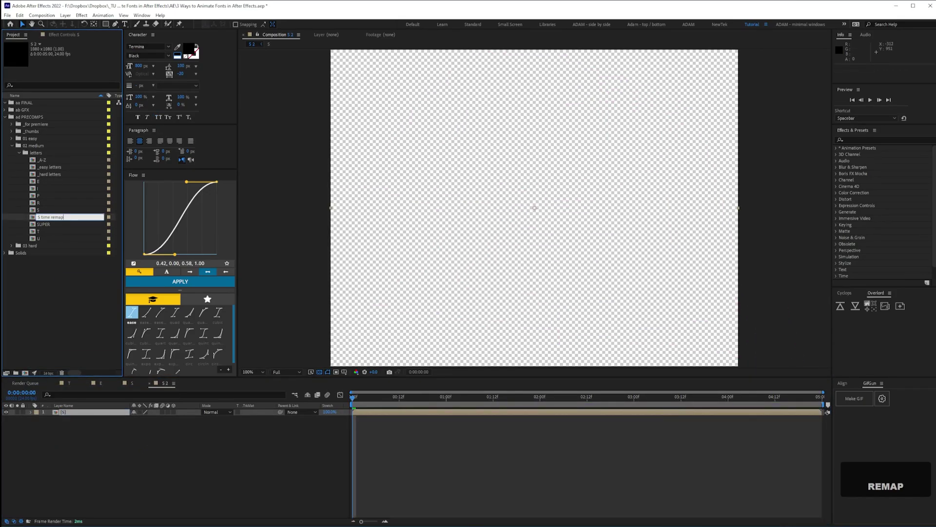
key(ctrl+alt+t)
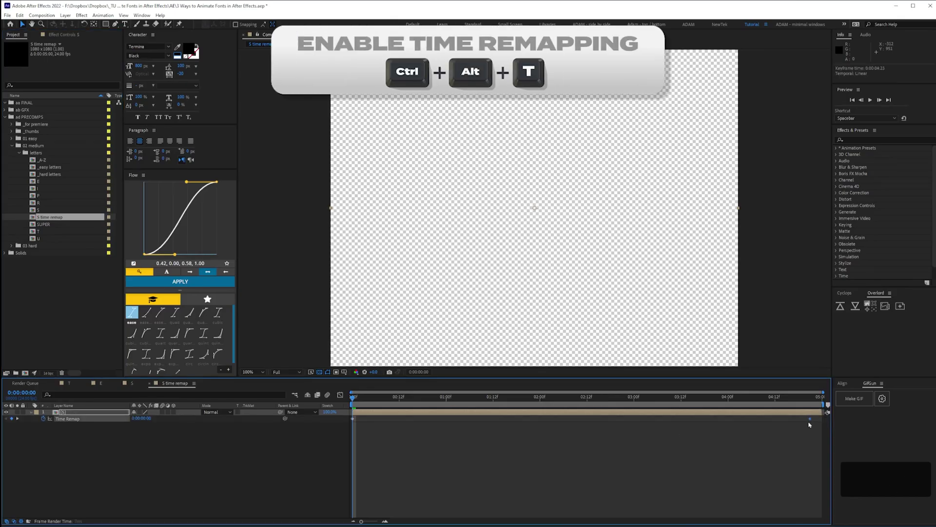
Step: Shape the S layer's Time Remap curve with eased ends and a long slowdown into the last keyframe
click(341, 395)
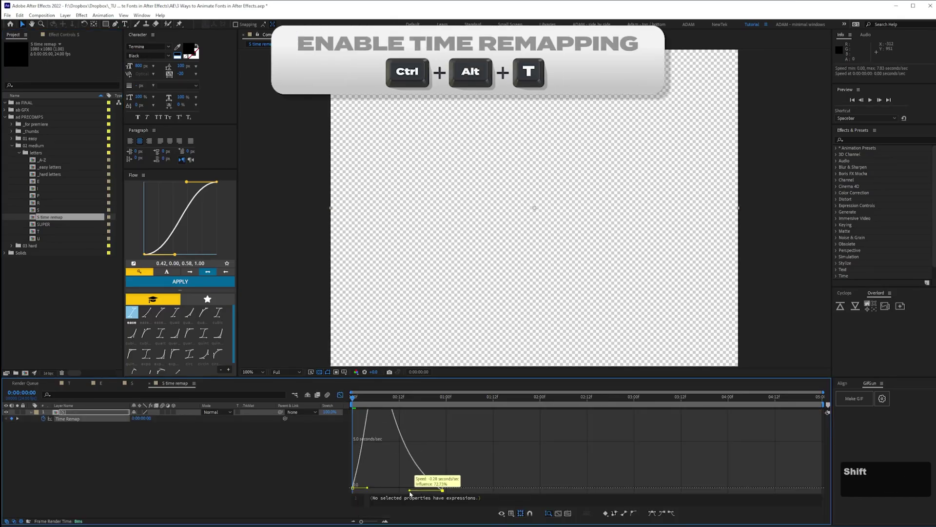
click(511, 514)
click(532, 432)
drag(405, 414, 544, 405)
Step: End the work area at about 0:00:02:01, check the Time Remap value curve, and preview the time-remapped S
click(341, 395)
key(n)
key(KP_0)
key(shift+F3)
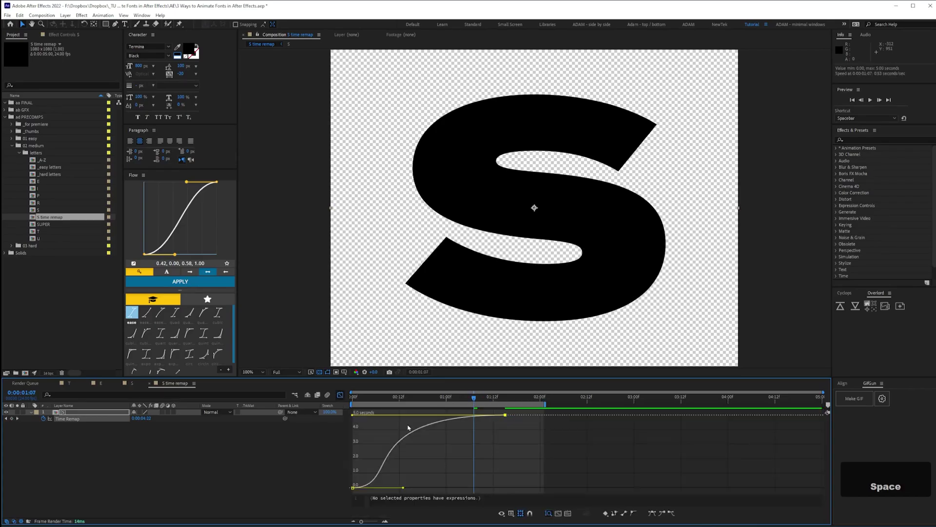
key(shift+F3)
key(KP_0)
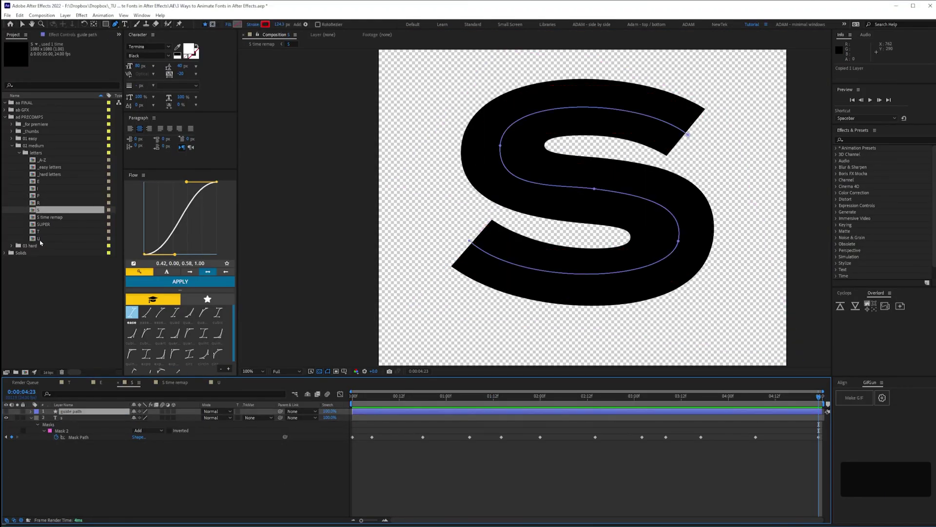
Step: Adjust the U guide path's points and handles into a symmetrical U down the middle of both stems, using ruler guides for alignment
key(space)
drag(587, 214, 588, 207)
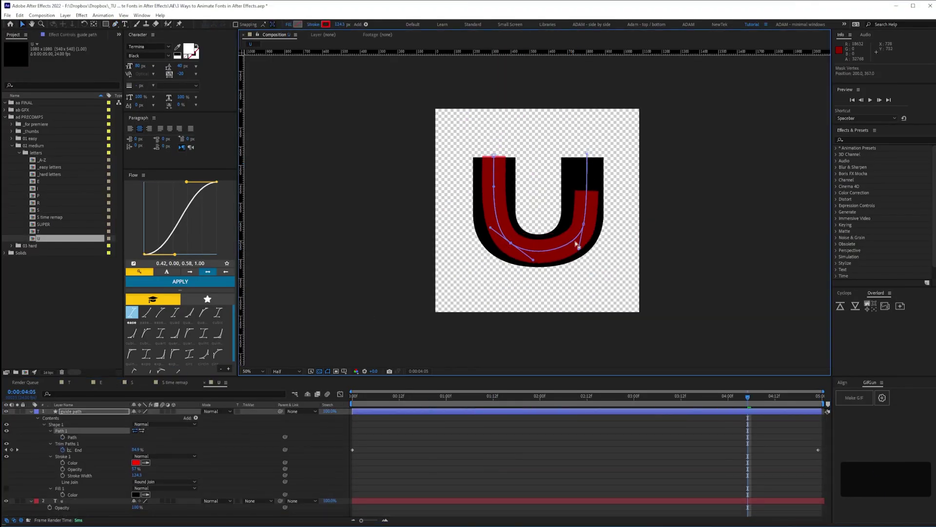
key(period)
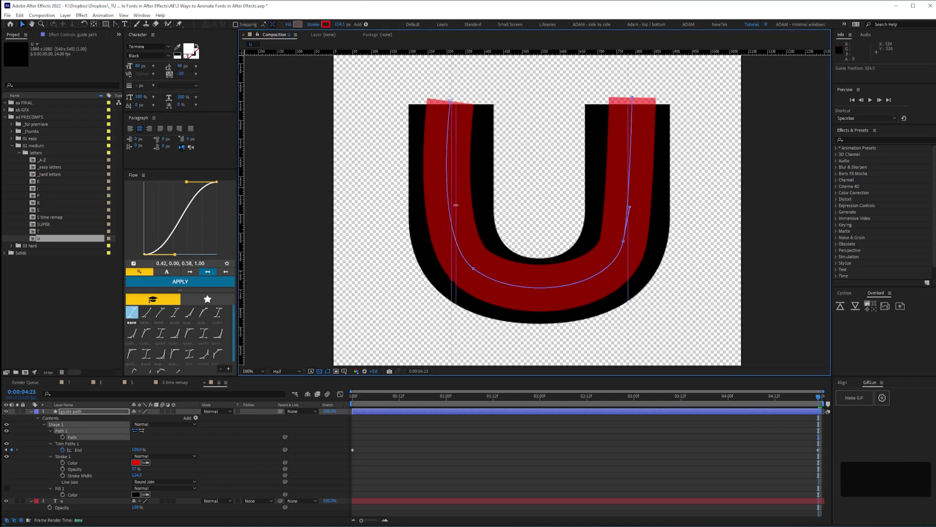
drag(439, 250, 452, 253)
drag(450, 101, 452, 102)
drag(632, 97, 628, 103)
drag(623, 241, 628, 214)
drag(452, 253, 451, 216)
drag(453, 282, 452, 322)
Step: Widen the U guide path's stroke to cover the whole letter, make it fully opaque, and collapse its properties
drag(137, 475, 195, 475)
drag(451, 400, 822, 407)
drag(137, 475, 141, 474)
drag(135, 469, 158, 468)
key(u)
key(u)
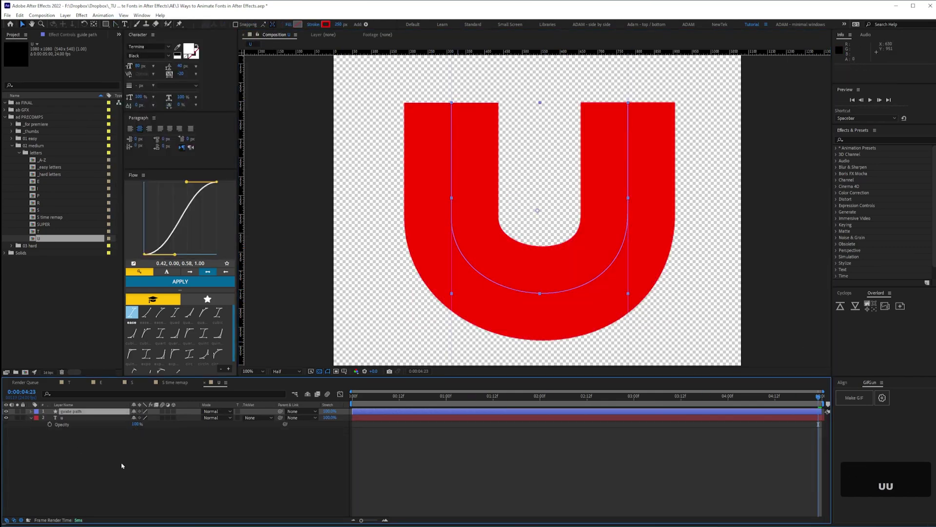
Step: Use the guide path as an alpha matte for the U text layer and scrub through the reveal
click(80, 442)
click(256, 418)
click(265, 438)
drag(356, 399, 823, 430)
Step: Retime the U guide path's Trim Paths End keyframes for a faster reveal and apply Easy Ease
click(77, 412)
key(u)
drag(454, 418, 481, 418)
key(F9)
Step: Trim the end of the U composition's work area, preview the reveal, and save the project
drag(411, 397, 465, 417)
key(n)
key(space)
key(ctrl+s)
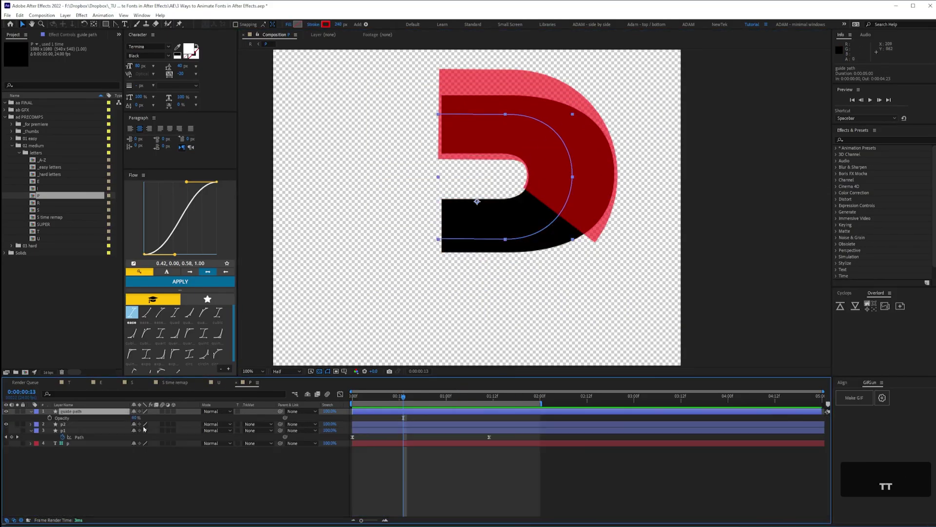
Step: Make the R text layer a guide layer beneath the P layers in the R composition
click(383, 398)
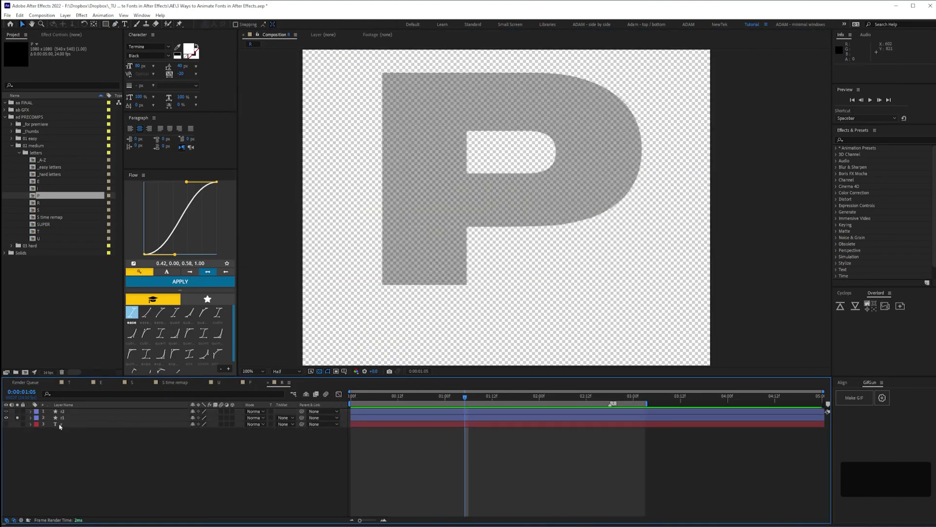
right_click(64, 443)
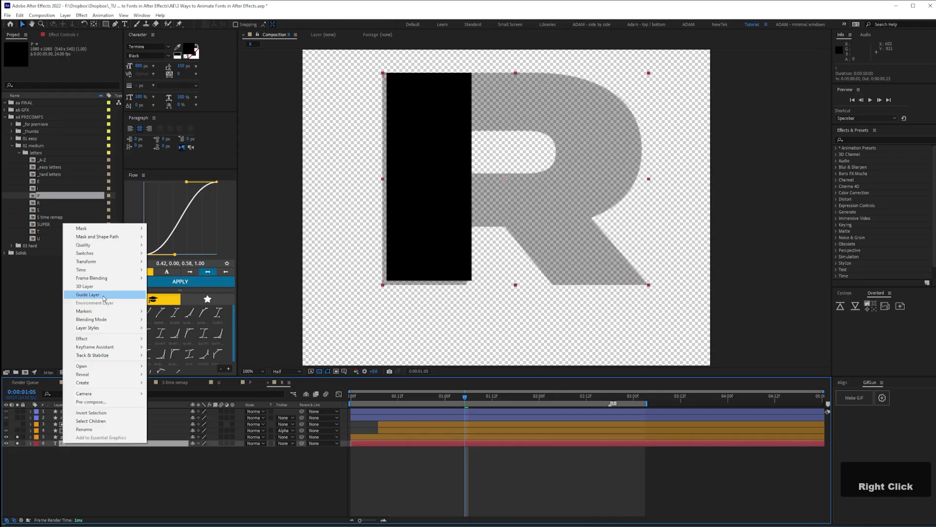
click(88, 295)
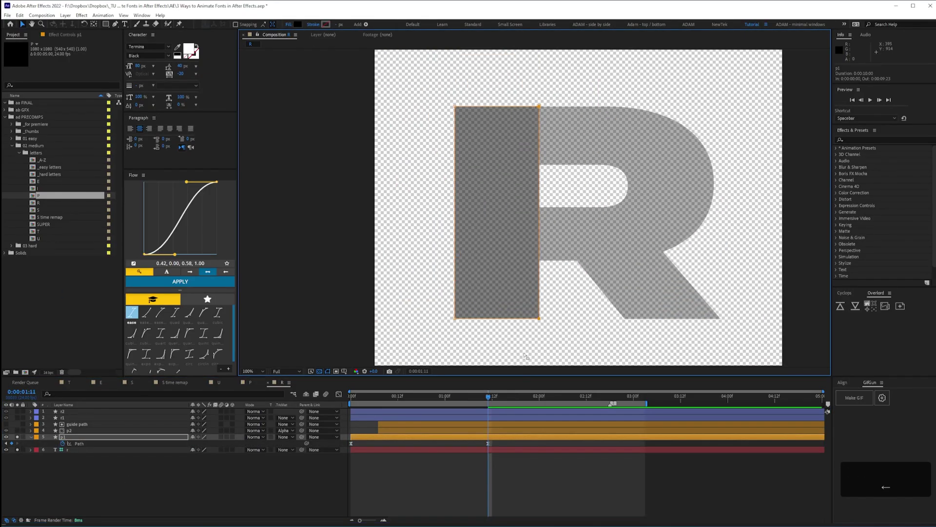
Step: Show the guide path's opacity in the R composition and adjust the path's lower end to follow the R's bowl
key(t)
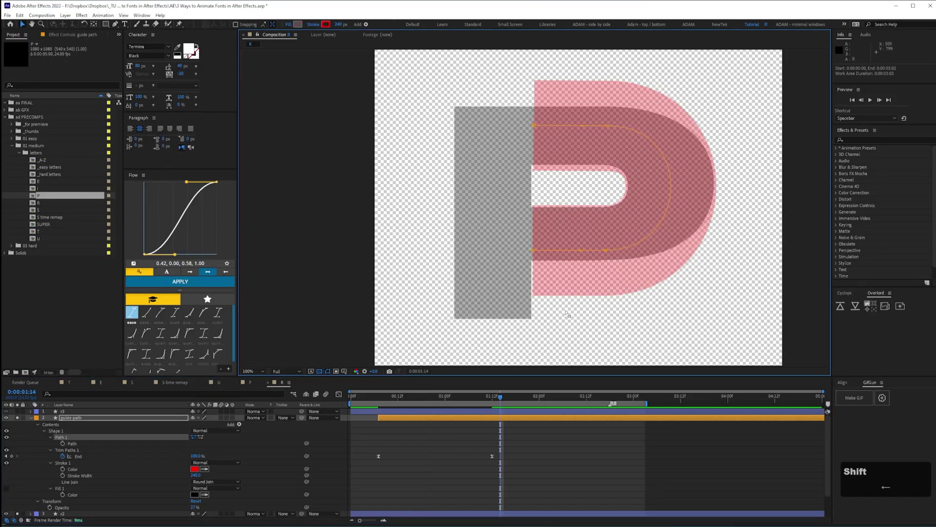
drag(581, 244, 519, 253)
drag(550, 257, 550, 253)
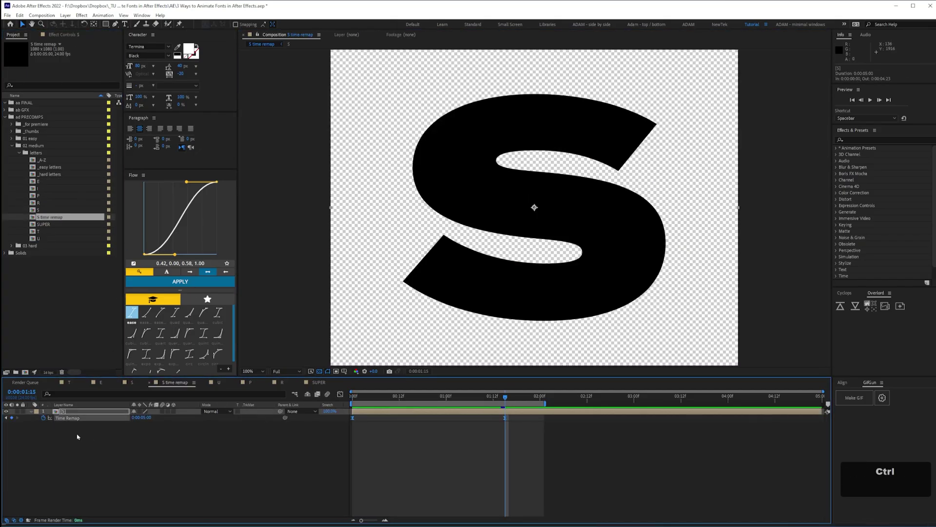
Step: Paste the S time-remap keyframes into the SUPER composition and reduce the E layer's end value to about 0:00:03:00
key(ctrl+v)
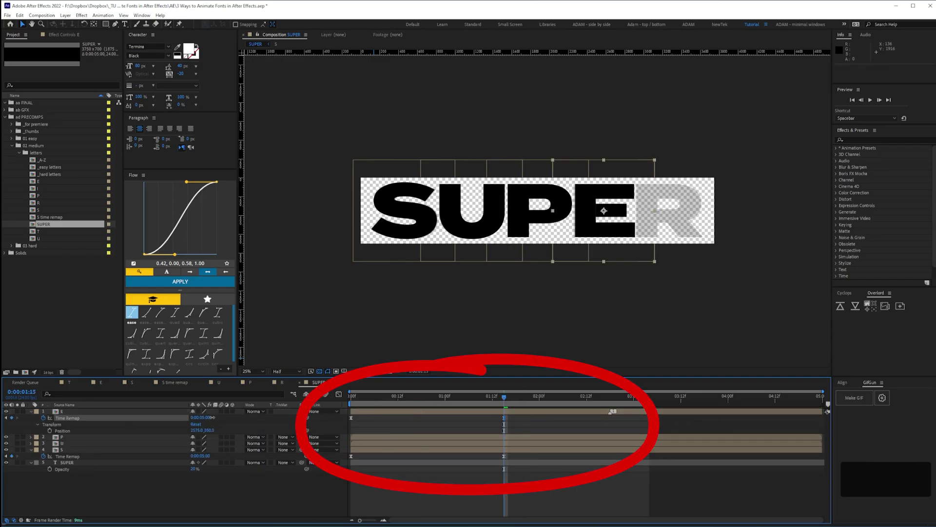
drag(212, 418, 181, 418)
click(201, 417)
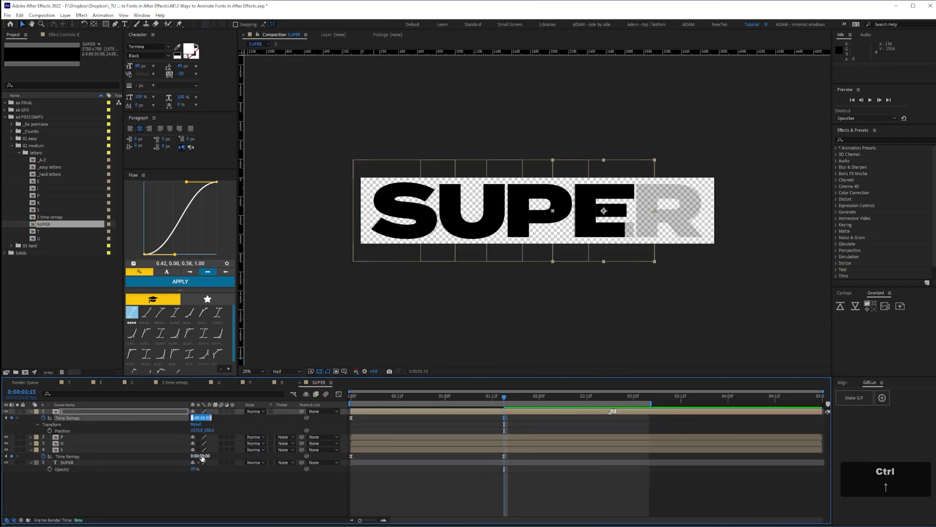
drag(441, 397, 372, 397)
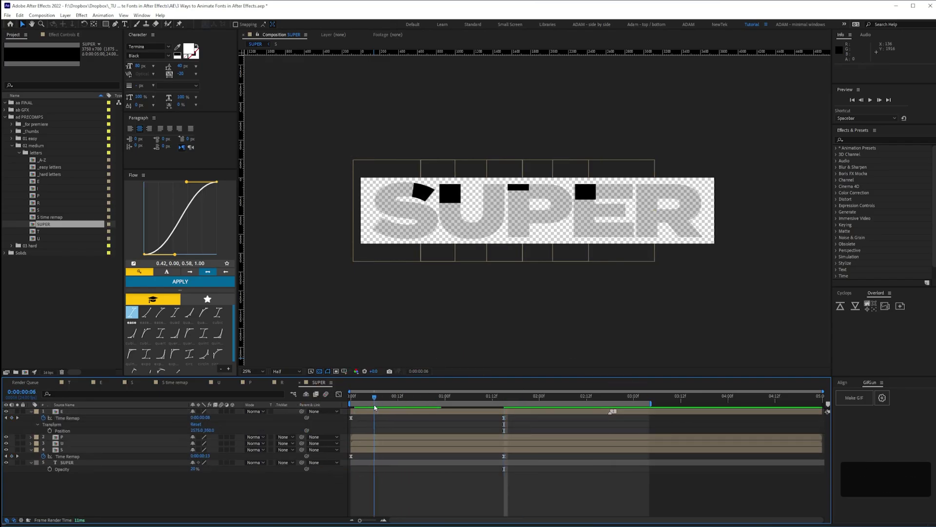
drag(372, 398, 374, 397)
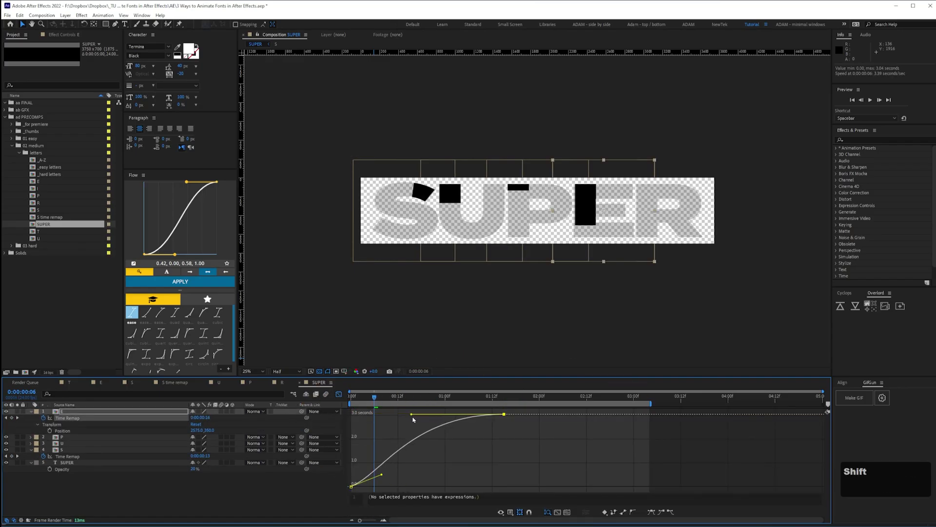
Step: Refine the easing of the E layer's Time Remap curve, preview the word, and collapse the layer's properties
key(shift+F3)
key(space)
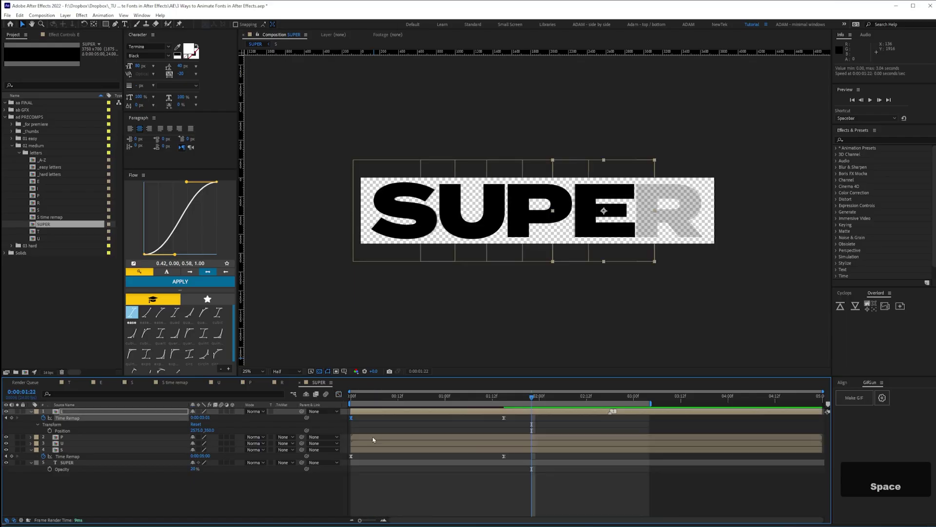
drag(535, 418, 546, 419)
key(space)
key(space)
click(515, 397)
click(31, 411)
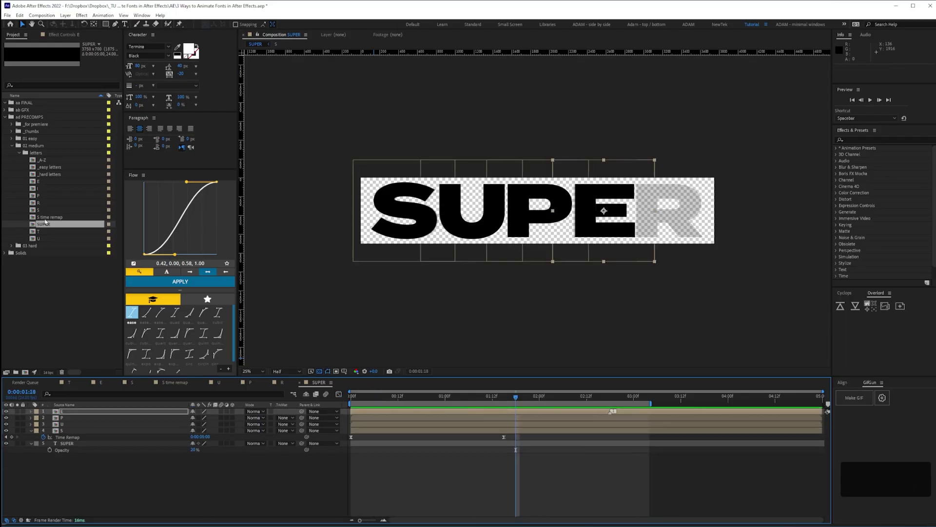
Step: Add the R composition above the E layer in SUPER and align it over the faint R in the reference text
drag(39, 203, 63, 411)
drag(530, 217, 661, 218)
Step: Stagger the U, P, E and R layers by four frames each after the S and preview the SUPER animation
click(289, 479)
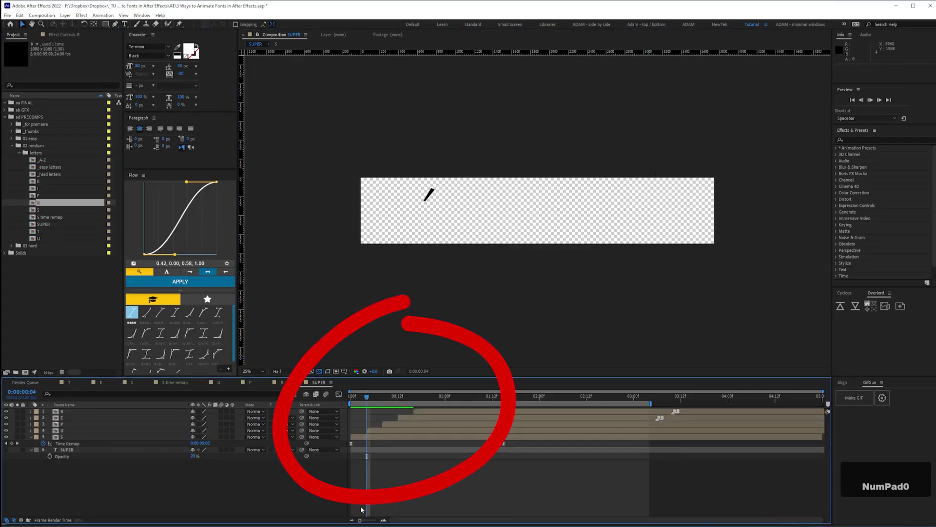
click(386, 426)
click(171, 472)
key(space)
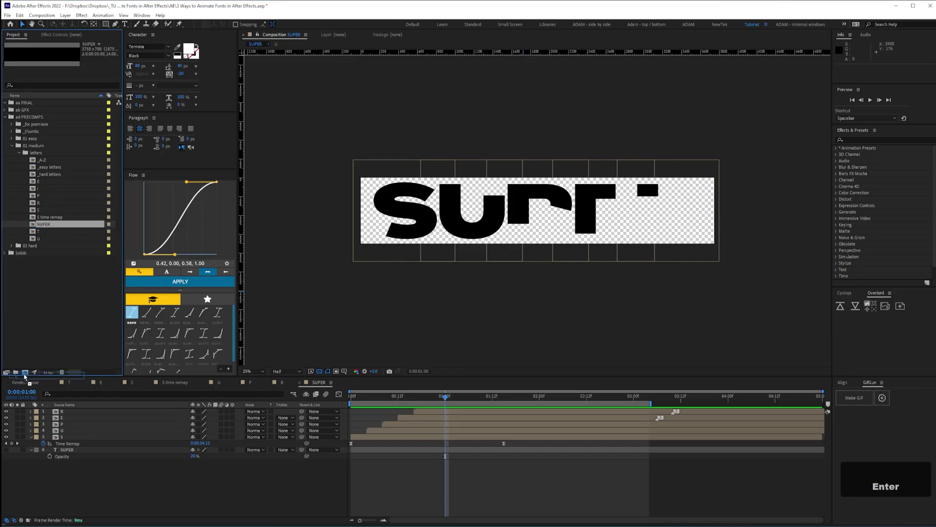
Step: Nest SUPER in a new composition, apply Simple Choker to it, and inspect frame 10 at 100% magnification
drag(27, 375, 25, 373)
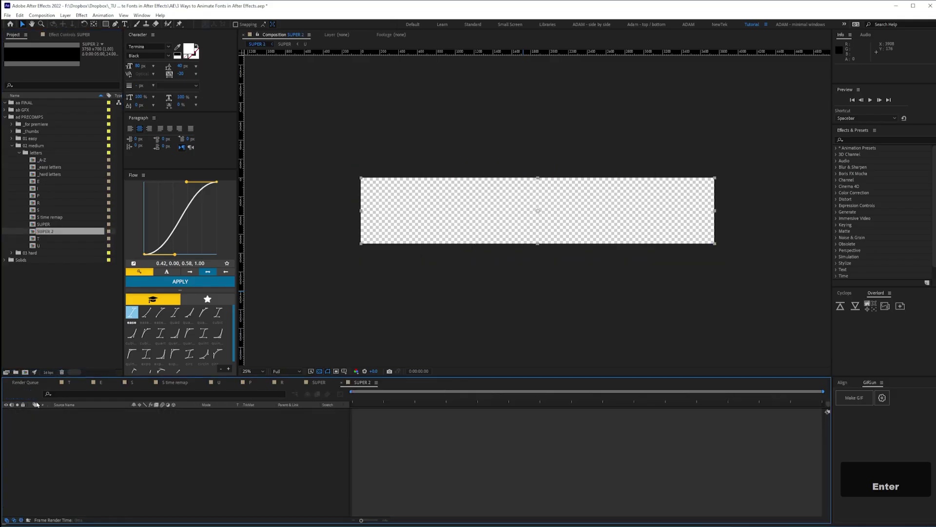
click(863, 140)
text(simpl)
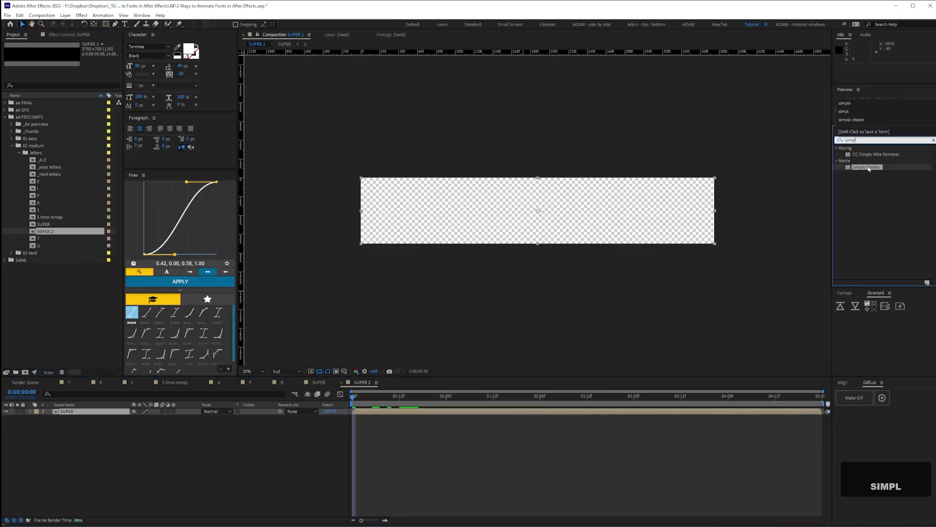
drag(650, 236, 650, 236)
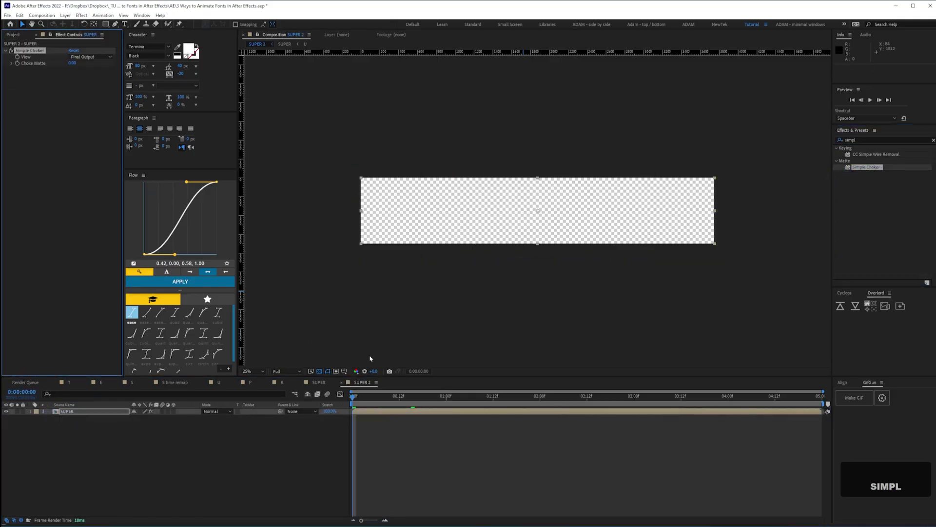
click(385, 397)
key(ctrl+equal)
key(ctrl+equal)
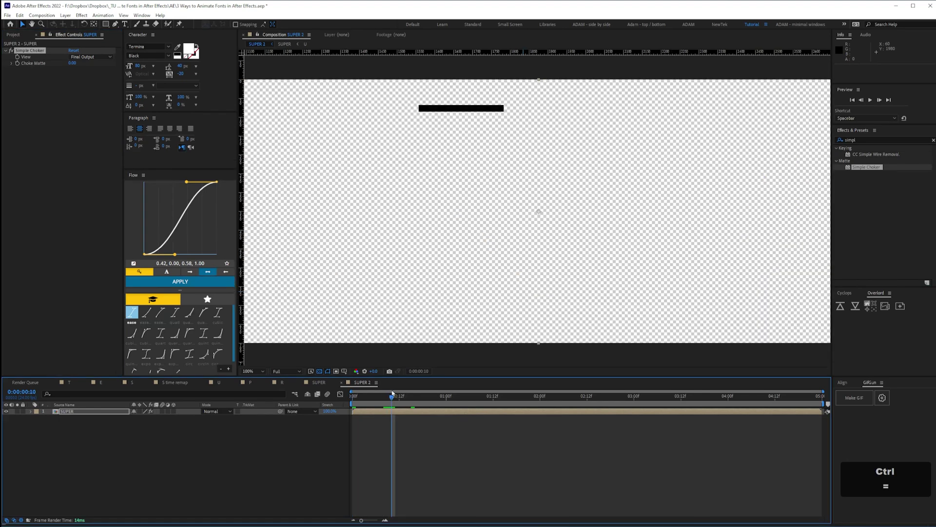
Step: Set Choke Matte to -5 on the SUPER layer and evaluate it at frame 19
drag(401, 400, 429, 402)
click(73, 64)
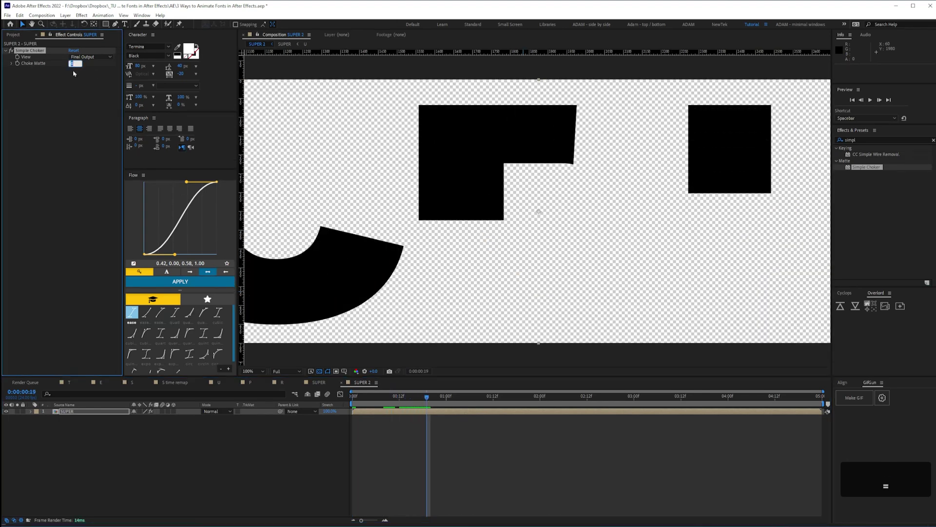
text(-5)
key(Return)
Step: Duplicate the SUPER layer and set the copy's Choke Matte to 5
click(91, 414)
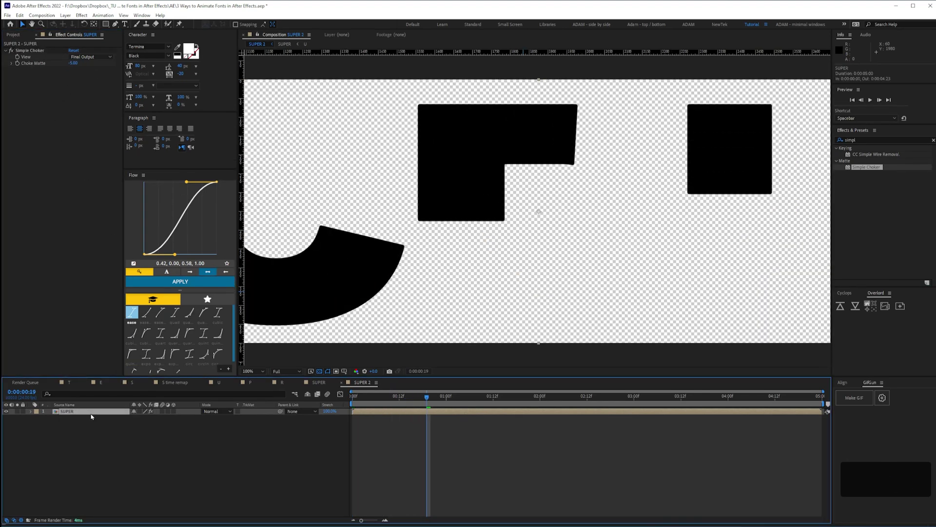
key(ctrl+d)
click(75, 65)
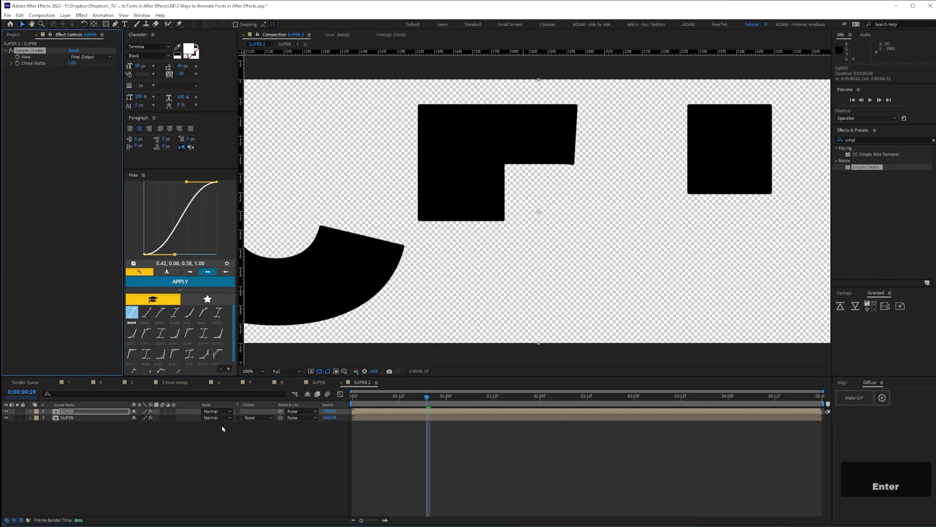
Step: Set the lower SUPER layer's track matte to Alpha Inverted to leave only an outline, and scrub through the result
click(253, 418)
click(258, 446)
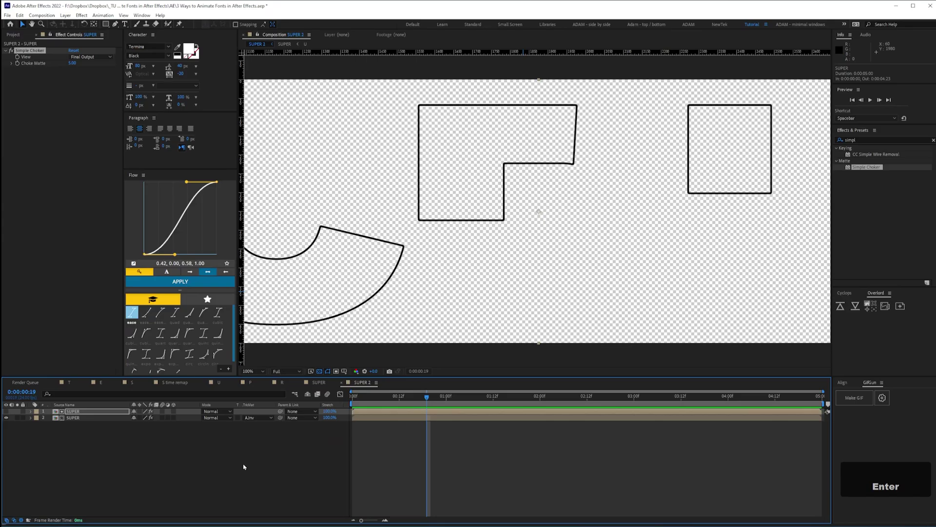
drag(457, 400, 489, 406)
drag(504, 406, 508, 406)
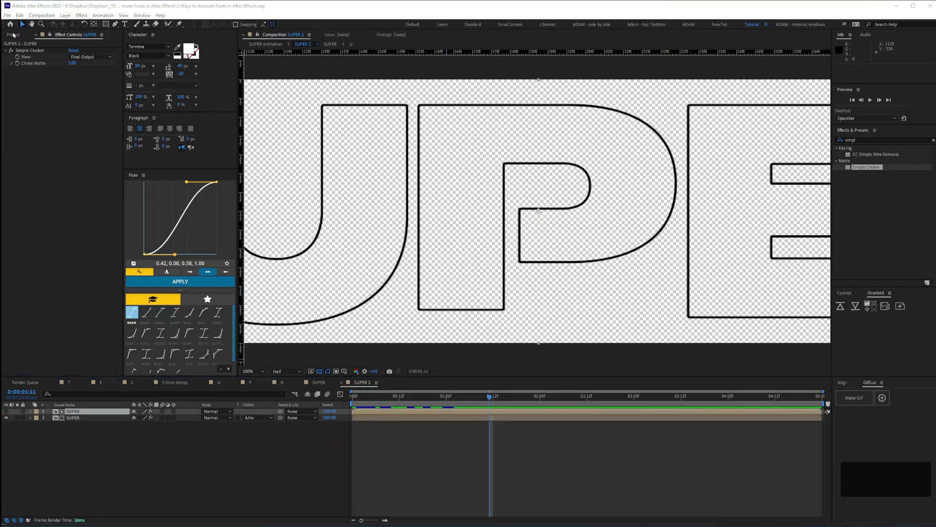
Step: Rename the nested outline composition SUPER outline and the original SUPER composition SUPER - ON
click(13, 34)
click(113, 294)
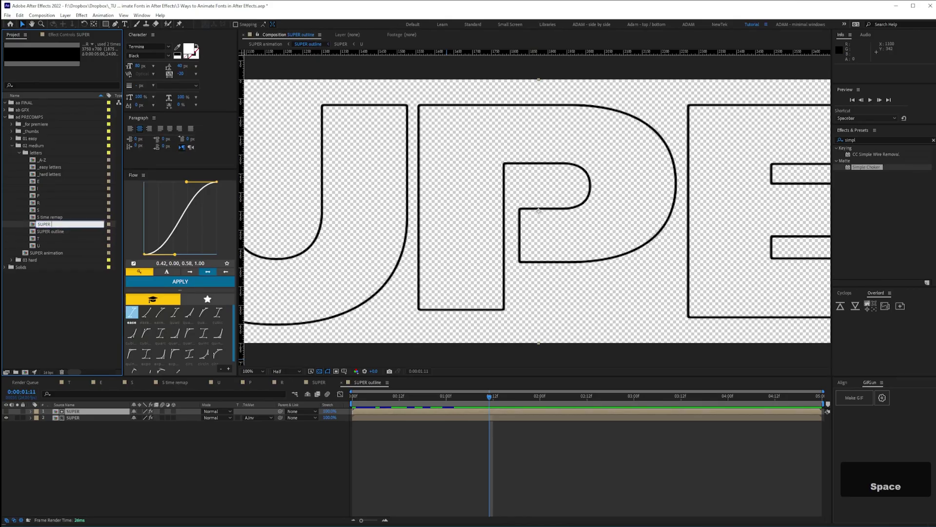
click(21, 240)
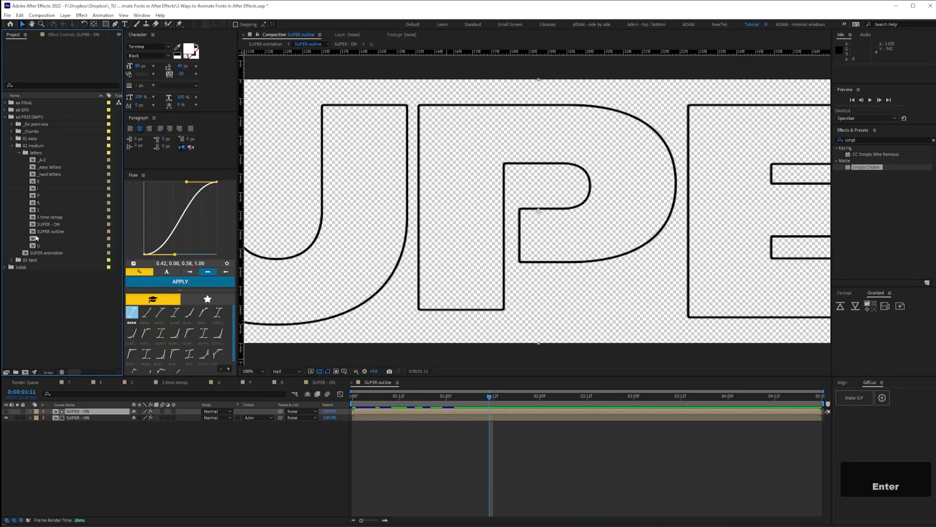
Step: Create a new composition from SUPER - ON and rename it SUPER - ON / OFF
click(48, 225)
drag(23, 374, 24, 372)
key(Return)
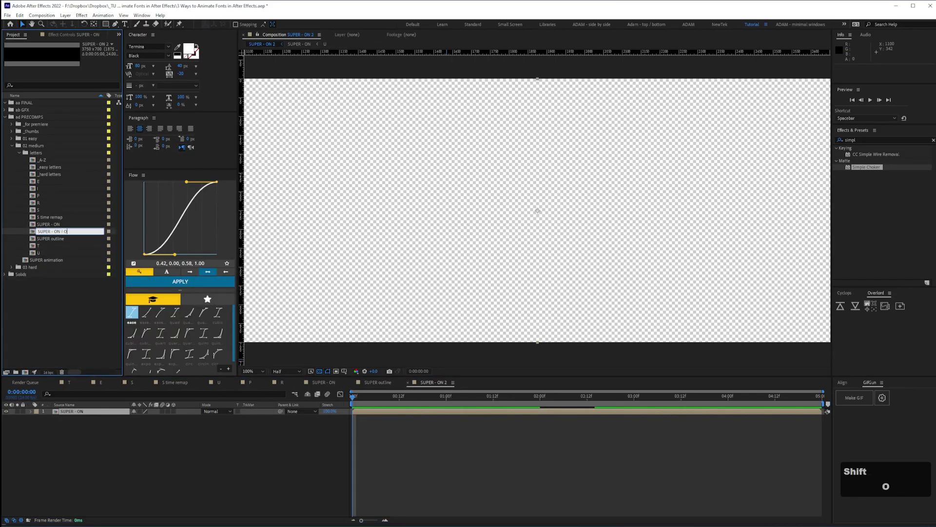
click(160, 472)
Step: Duplicate the SUPER - ON layer, start the upper copy at frame 22, and apply Simple Choker to that copy
click(72, 412)
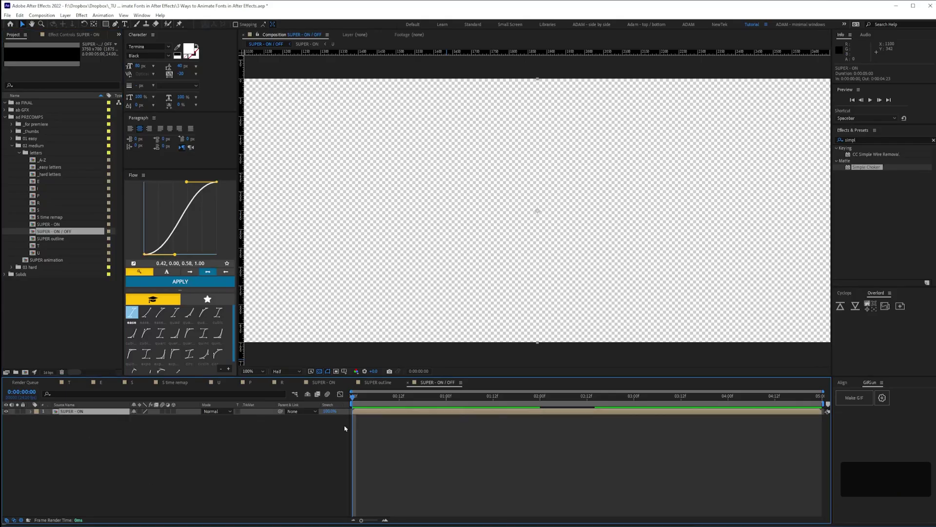
drag(390, 402, 463, 405)
key(ctrl+d)
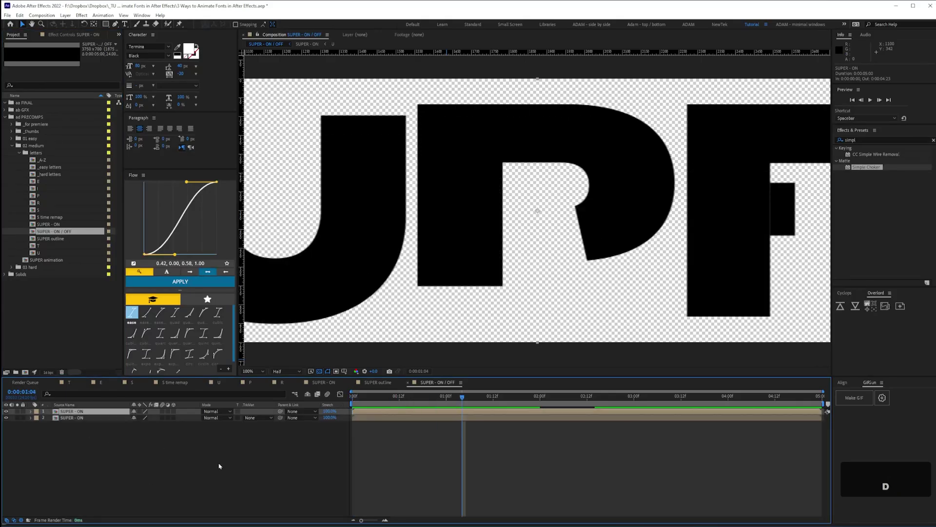
drag(862, 167, 461, 418)
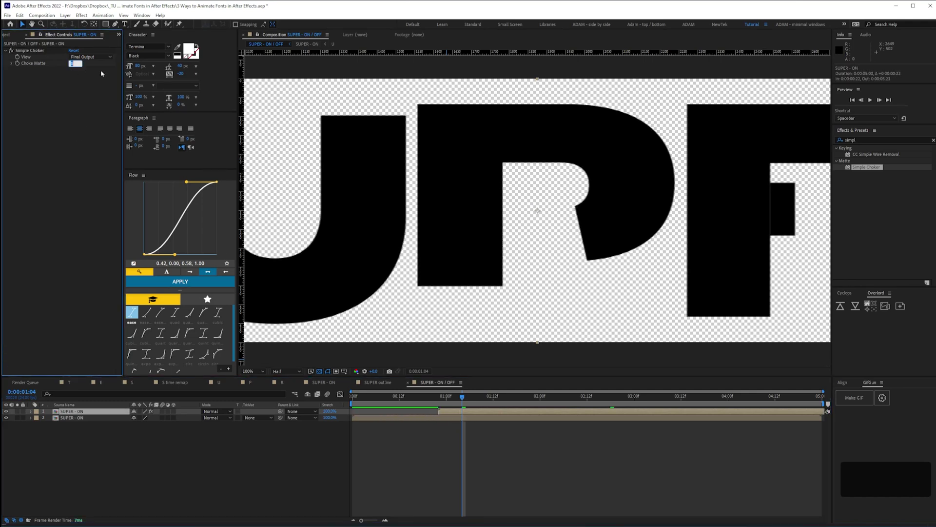
Step: Set the upper copy's Choke Matte to -1 and use it as an Alpha Inverted matte for the lower SUPER - ON layer
click(259, 421)
click(273, 444)
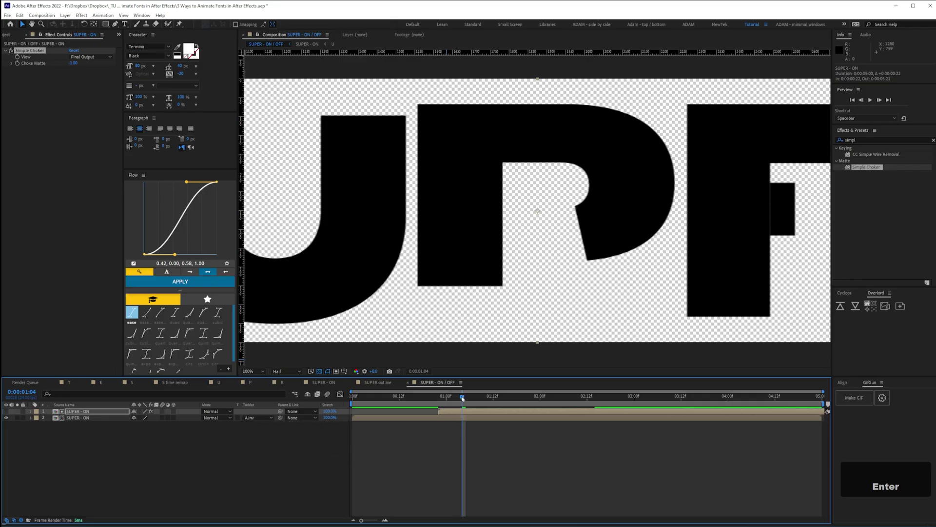
key(ctrl+minus)
drag(464, 400, 542, 403)
Step: Set the preview resolution to Full, save the project, and scrub through the ON / OFF animation
click(287, 372)
click(287, 389)
key(ctrl+s)
key(ctrl+minus)
drag(468, 405, 651, 407)
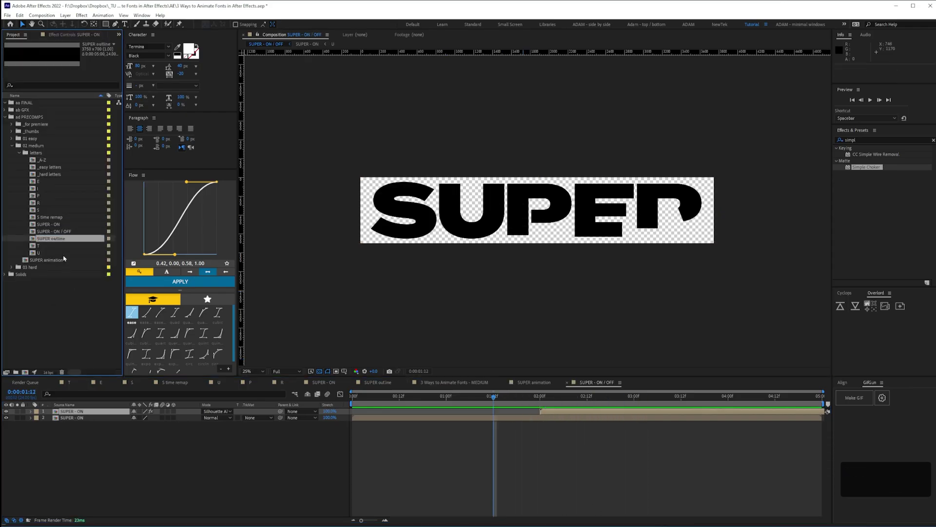
Step: Open SUPER outline and replace both of its layers with the SUPER - ON / OFF composition
double_click(64, 238)
drag(81, 231, 89, 419)
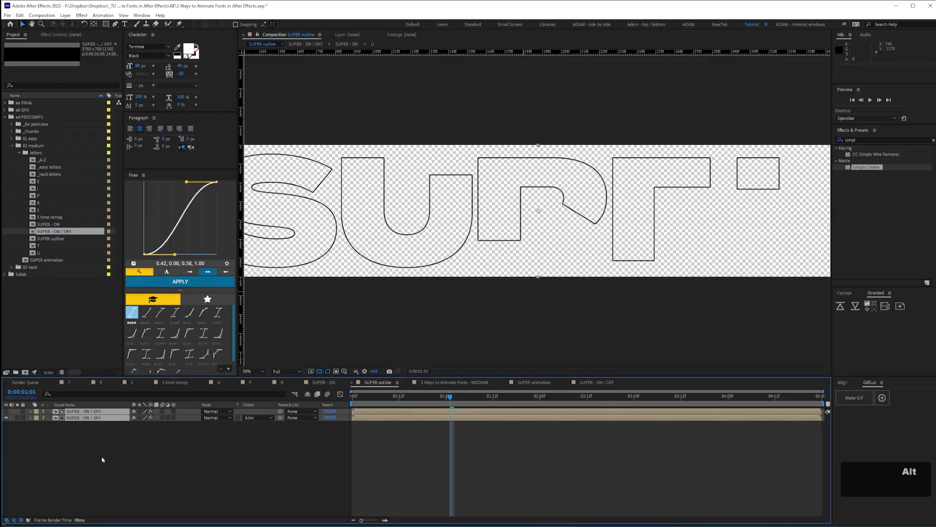
click(376, 426)
Step: Sample the off-white SUPER text as the Fill color of the SUPER - ON / OFF layer and hide the paper texture
click(364, 398)
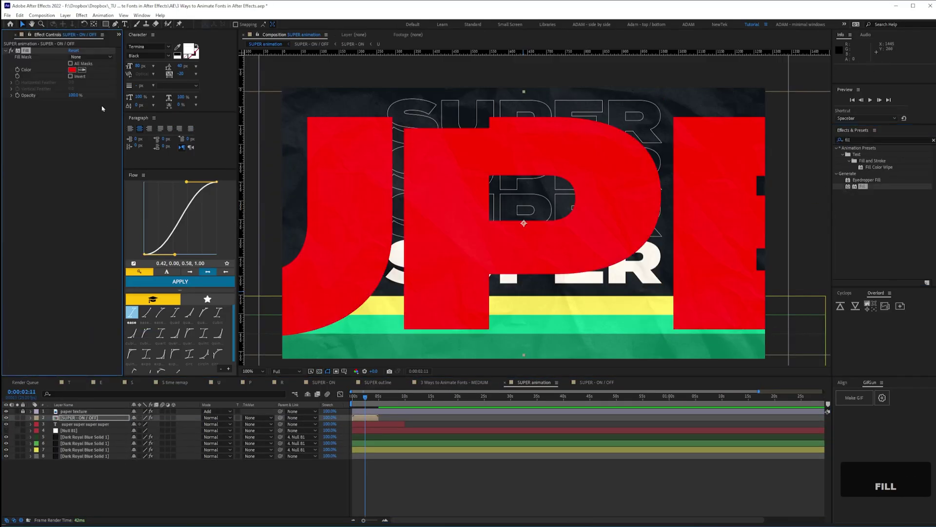
click(81, 70)
click(397, 279)
click(6, 411)
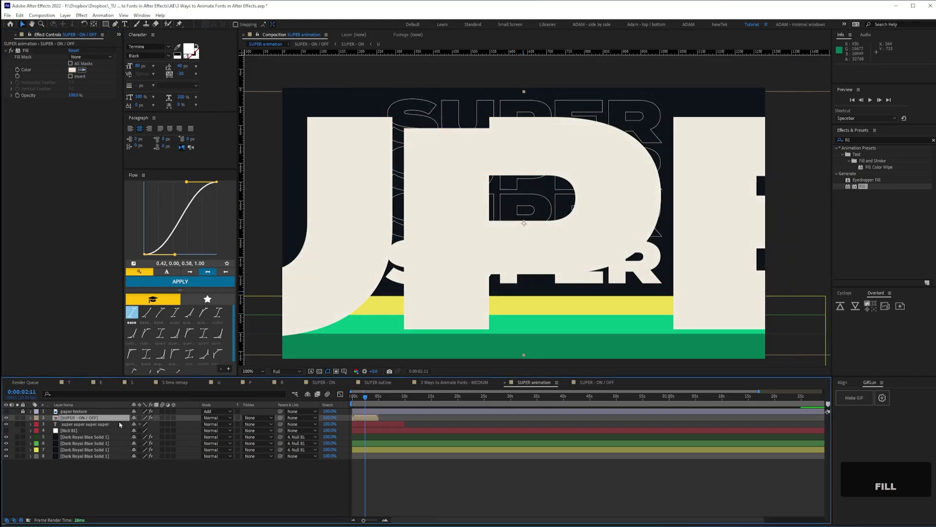
Step: Scale the SUPER - ON / OFF layer to fit the reference text and stack three duplicates to cover all four rows
key(s)
drag(142, 424, 104, 424)
drag(575, 234, 606, 135)
key(ctrl+d)
key(ctrl+d)
key(ctrl+d)
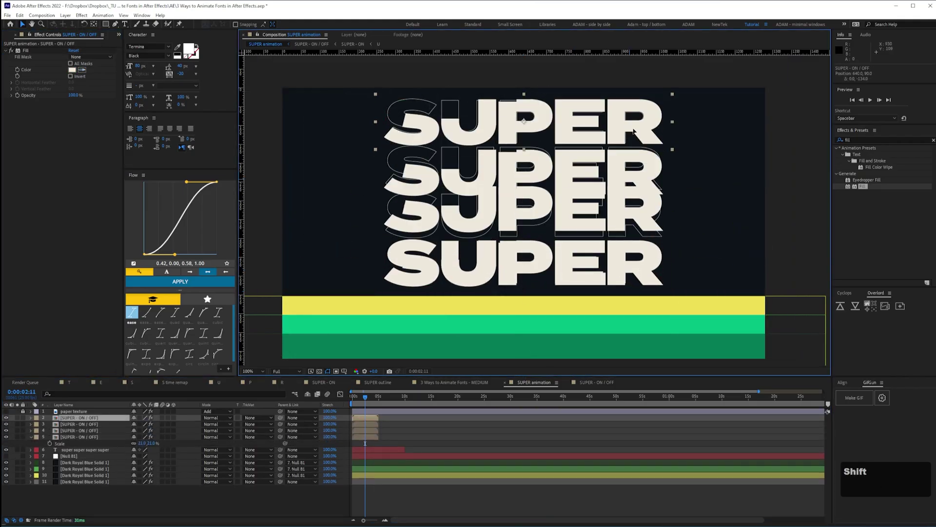
Step: Select the four stacked SUPER layers and distribute them evenly in the vertical direction
shift+click(79, 437)
click(842, 382)
click(857, 421)
Step: Replace the upper three SUPER rows with the SUPER outline composition and hide the reference text layer
drag(51, 239, 81, 429)
click(6, 443)
key(equal)
key(equal)
key(space)
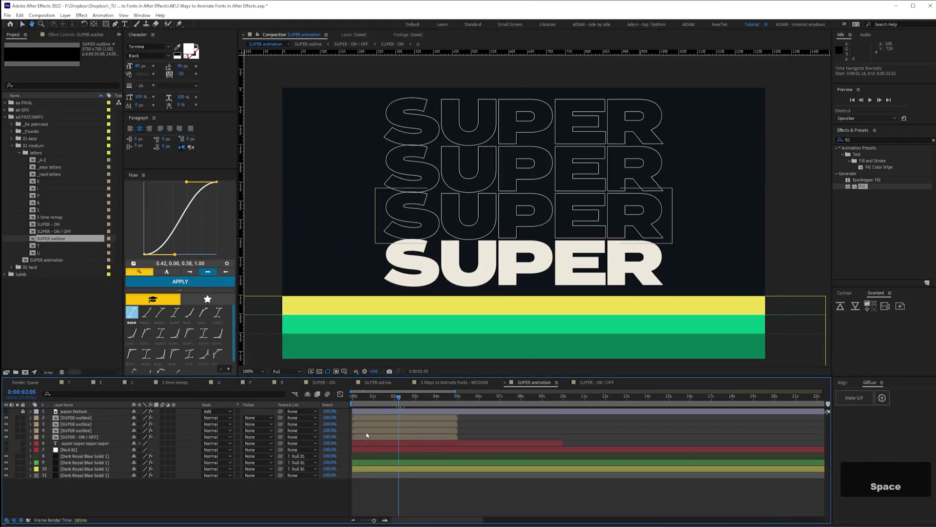
key(equal)
key(equal)
drag(373, 437, 387, 437)
key(ctrl+z)
Step: Trim the ends of all four SUPER layers at the playhead and stagger the start times of the rows
drag(366, 398, 657, 397)
shift+click(78, 418)
key(alt+])
drag(376, 437, 393, 437)
drag(376, 430, 393, 430)
Step: Duplicate the four staggered SUPER layers and slide the copies along the timeline to follow the first pass
drag(369, 397, 623, 404)
shift+click(585, 418)
key(minus)
key(minus)
key(ctrl+d)
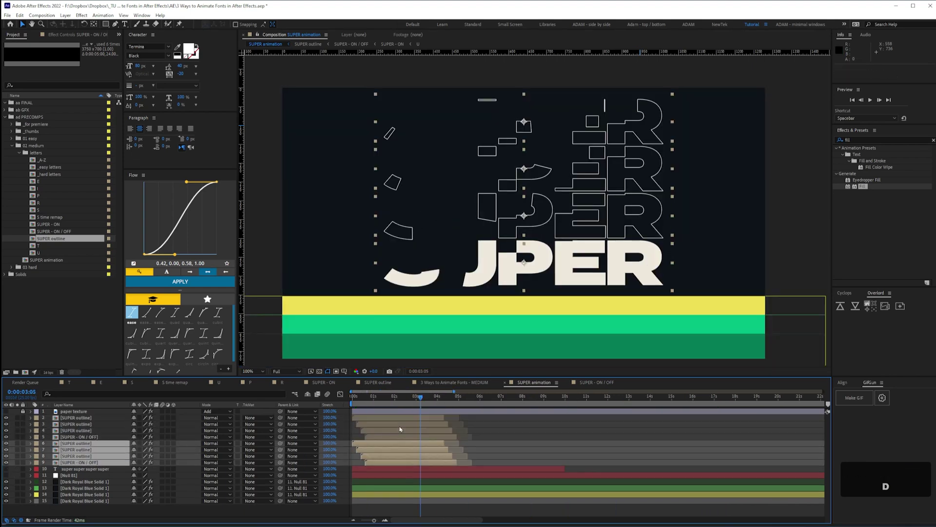
drag(385, 443, 444, 441)
mouse_move(420, 397)
mouse_down()
mouse_move(433, 397)
mouse_move(416, 397)
mouse_up()
drag(427, 444, 432, 444)
Step: Duplicate the staggered SUPER rows once more and slide the new set along the timeline for a third pass
key(equal)
key(equal)
drag(416, 397, 491, 397)
key(minus)
key(minus)
key(ctrl+d)
drag(88, 481, 98, 493)
drag(439, 471, 507, 470)
key(equal)
key(equal)
shift+click(488, 443)
Step: End the work area at the playhead, show the paper texture, and preview the looping SUPER animation
drag(483, 397, 435, 398)
key(minus)
key(n)
key(F2)
click(7, 411)
key(KP_0)
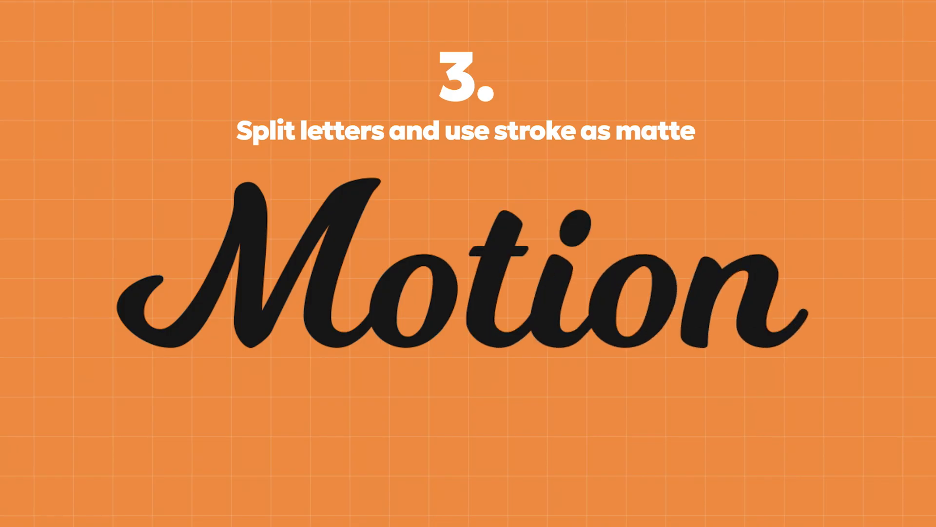
Step: Convert the Motion text layer into a masked solid with Create Masks from Text
right_click(71, 419)
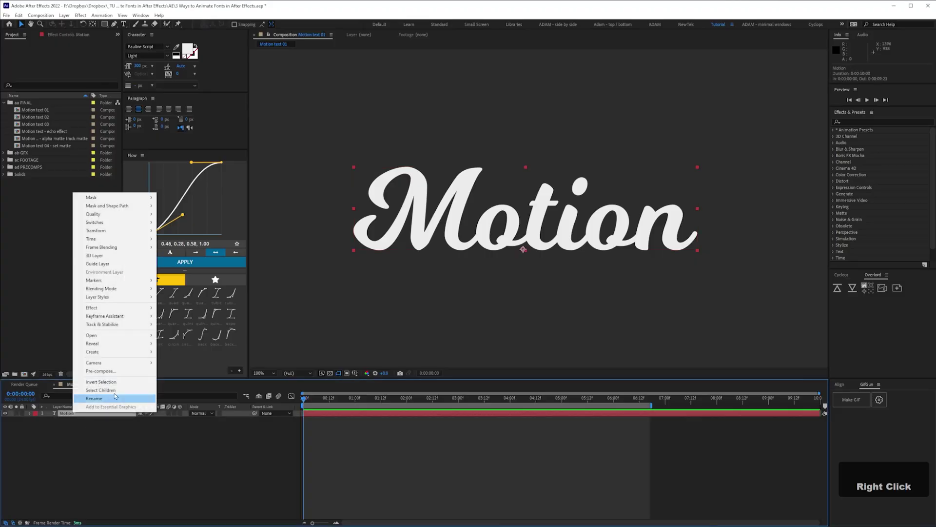
mouse_move(124, 359)
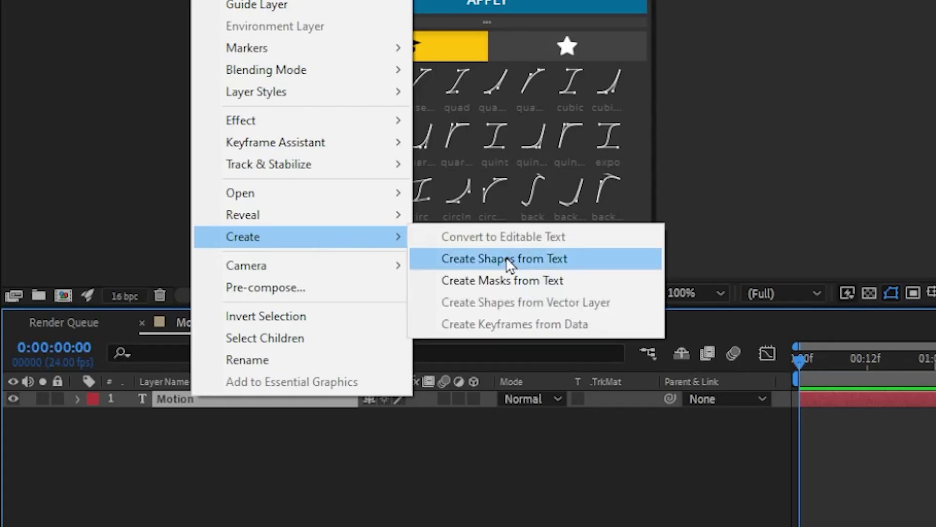
click(510, 278)
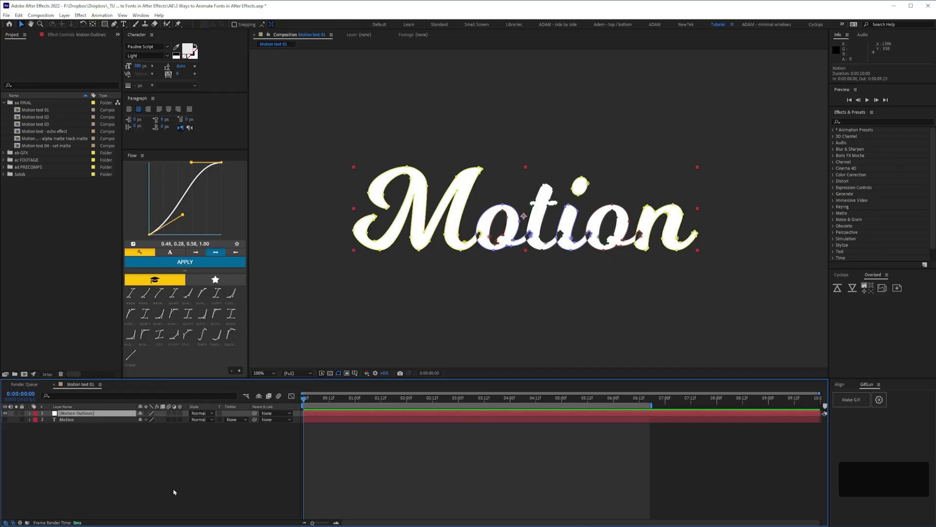
click(174, 488)
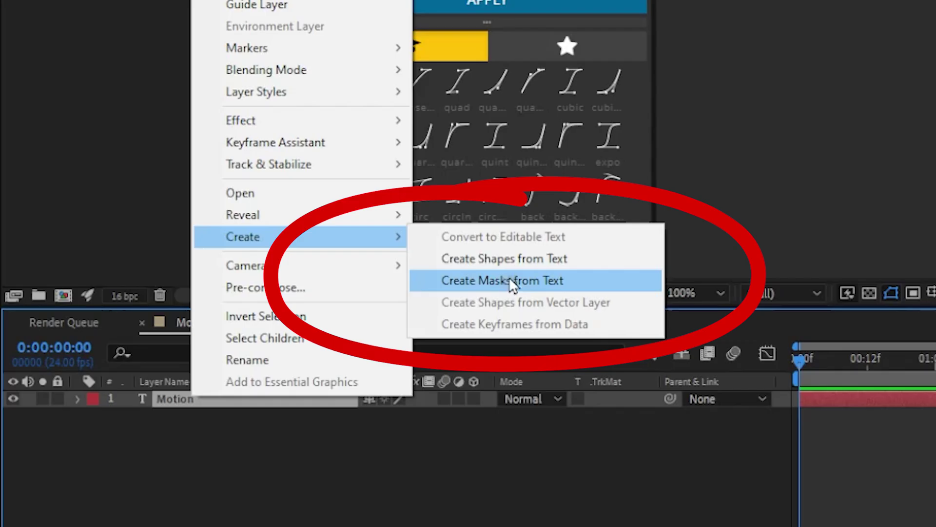
click(509, 277)
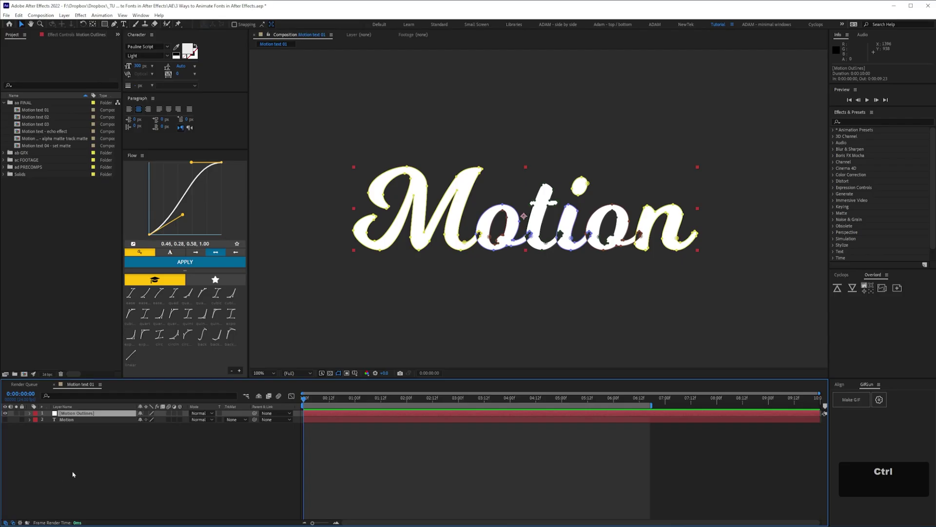
Step: Make six duplicates of the Motion Outlines layer
key(ctrl+d)
key(ctrl+d)
key(ctrl+d)
key(ctrl+d)
key(ctrl+d)
key(ctrl+d)
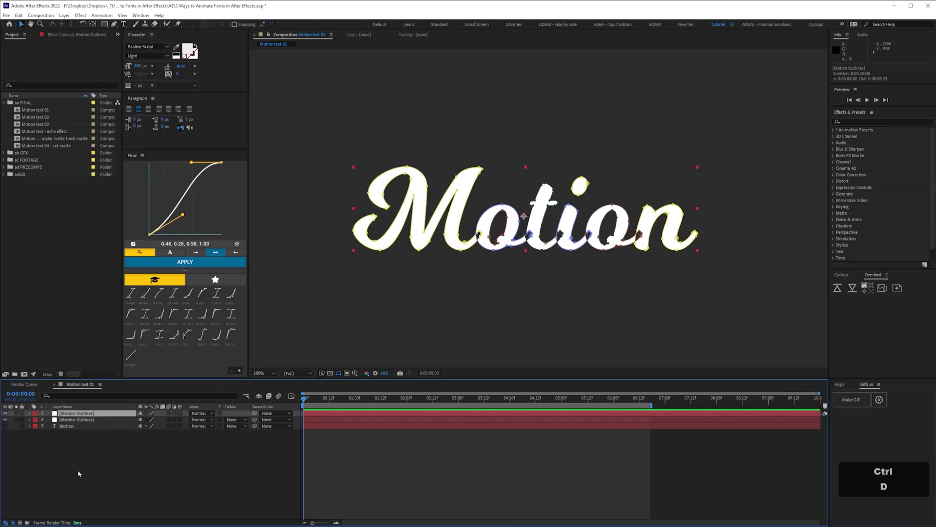
Step: Rename the bottom three Motion Outlines layers M, o and t, working upward
click(82, 452)
key(Return)
text(M)
click(81, 446)
key(Return)
text(o)
click(77, 439)
key(Return)
text(t)
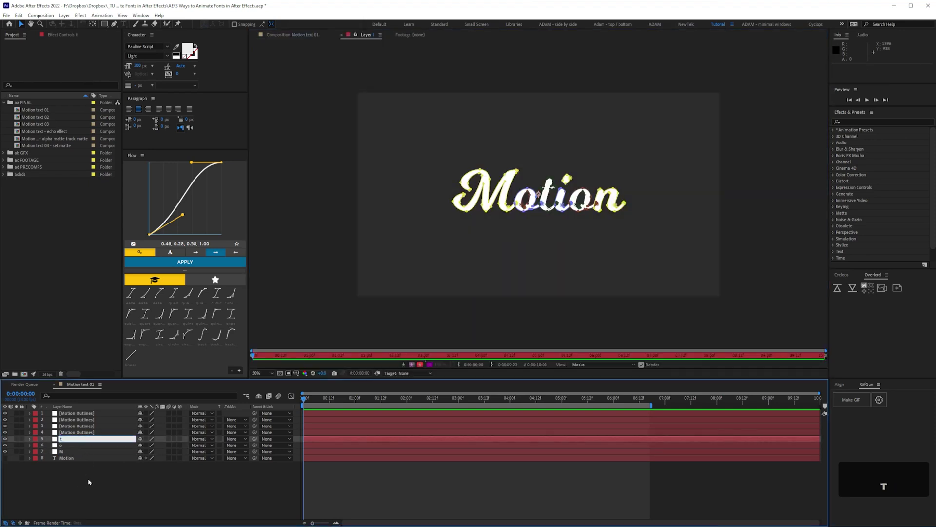
key(Return)
Step: Rename the next three outline layers i, o and n, and delete the spare Motion Outlines layer
key(ctrl+Up)
key(Return)
text(i)
key(Return)
key(ctrl+Up)
key(Return)
text(o)
key(Return)
key(ctrl+Up)
key(Return)
text(n)
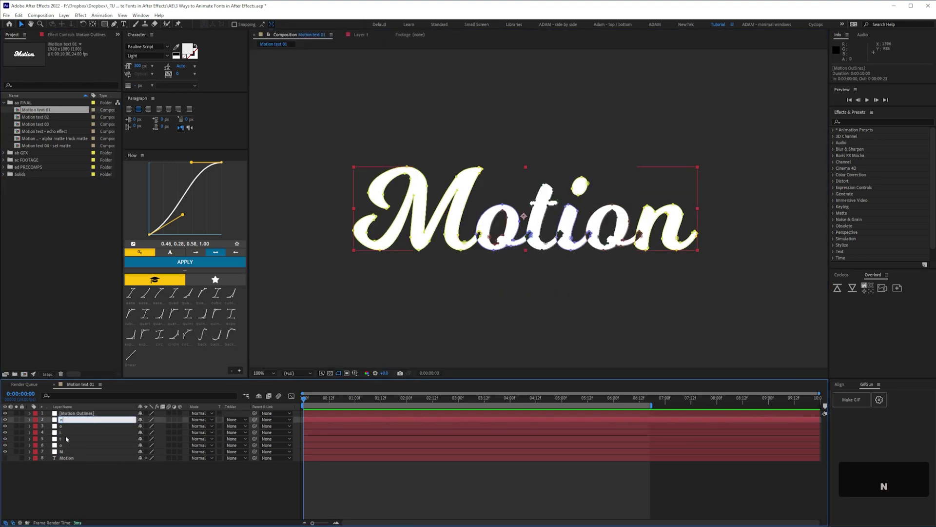
key(Return)
key(ctrl+Up)
key(Delete)
Step: Reveal the masks of the M layer and delete all of them except the M mask
click(65, 446)
click(63, 446)
key(m)
click(55, 466)
shift+click(56, 499)
key(Delete)
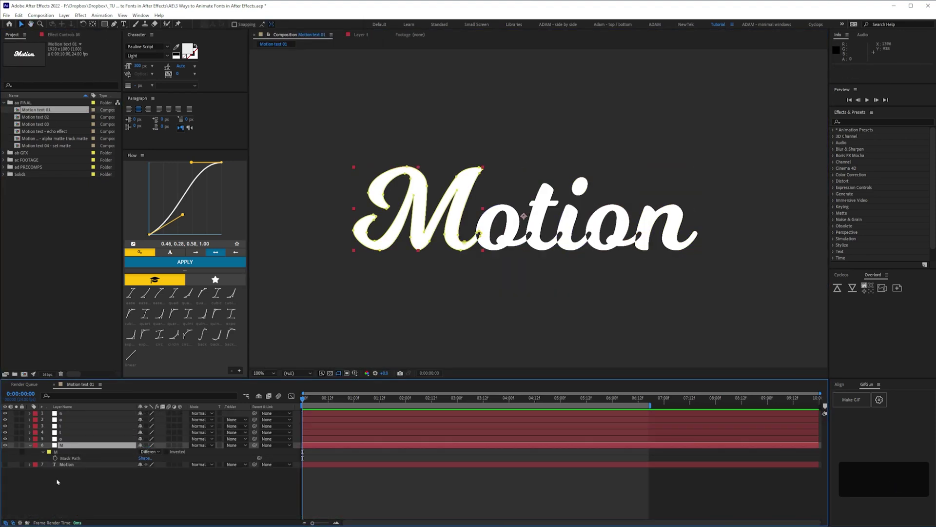
Step: Delete every mask from the first o layer except its own o shape, and collapse the layer
click(61, 439)
key(m)
click(56, 446)
key(Delete)
click(56, 471)
key(Delete)
key(m)
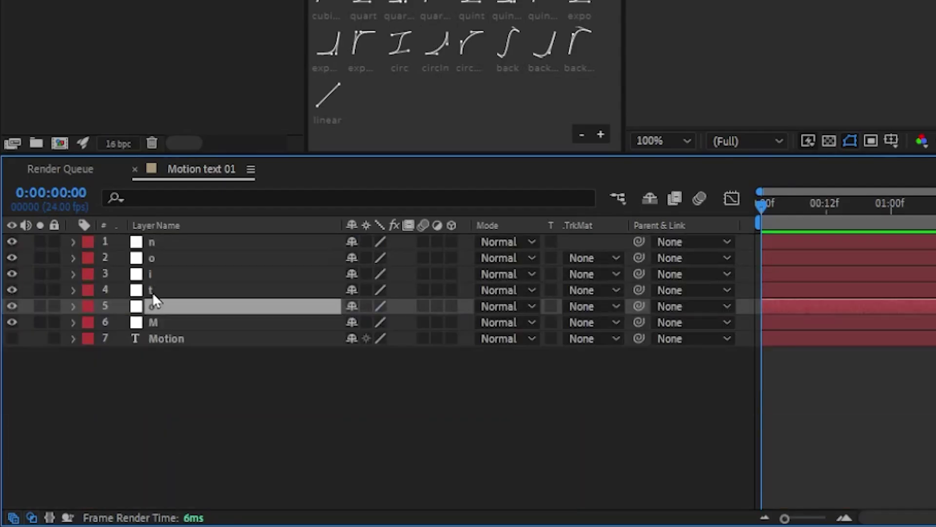
Step: Delete the other letters' masks from the remaining letter layers so each keeps only its own shape
click(152, 292)
key(m)
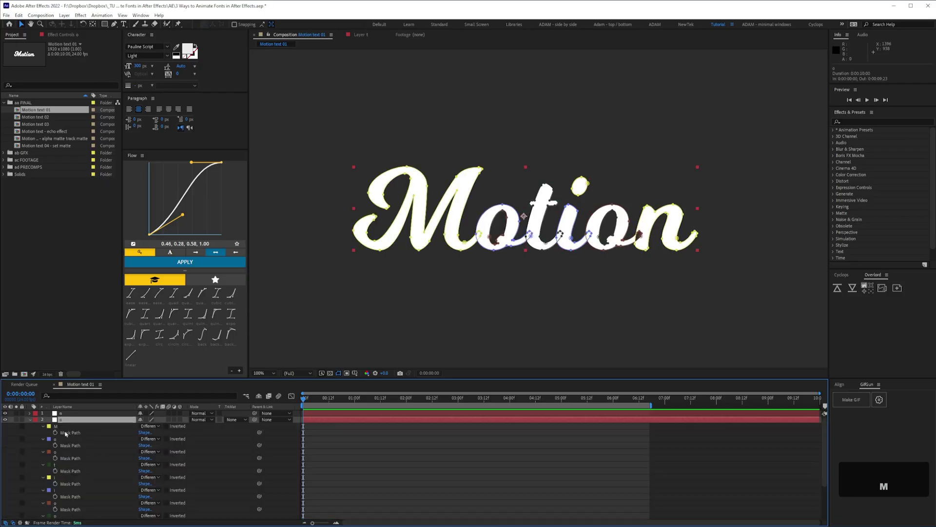
shift+click(62, 477)
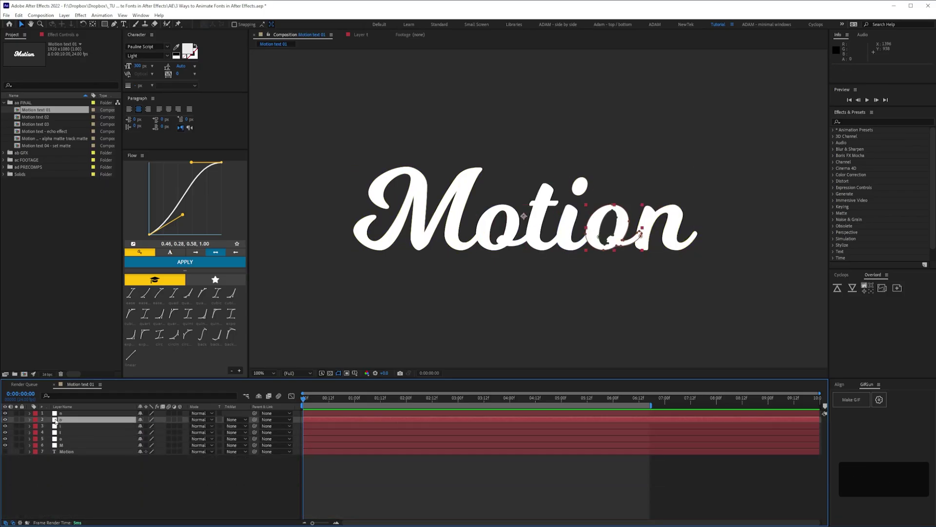
key(space)
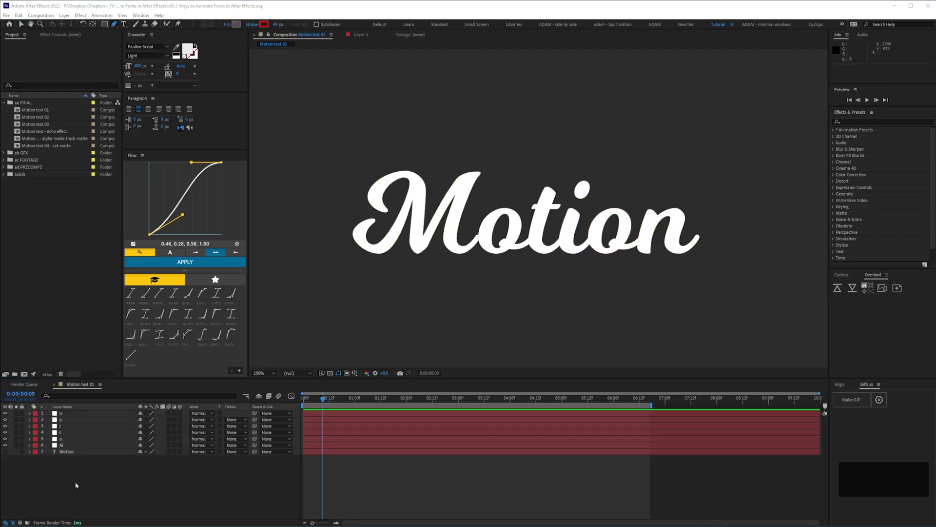
Step: Delete the mask points that form the upper-left loop of the M layer's first stem
click(63, 446)
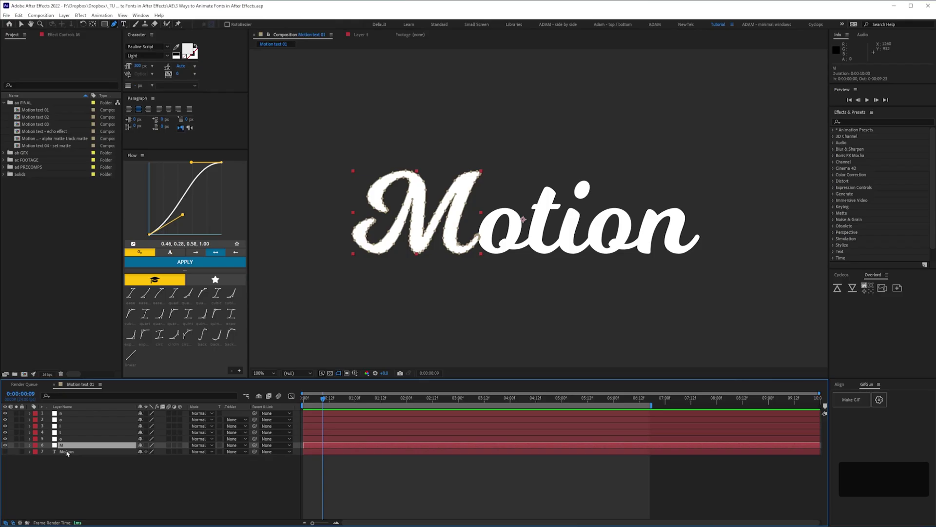
click(366, 197)
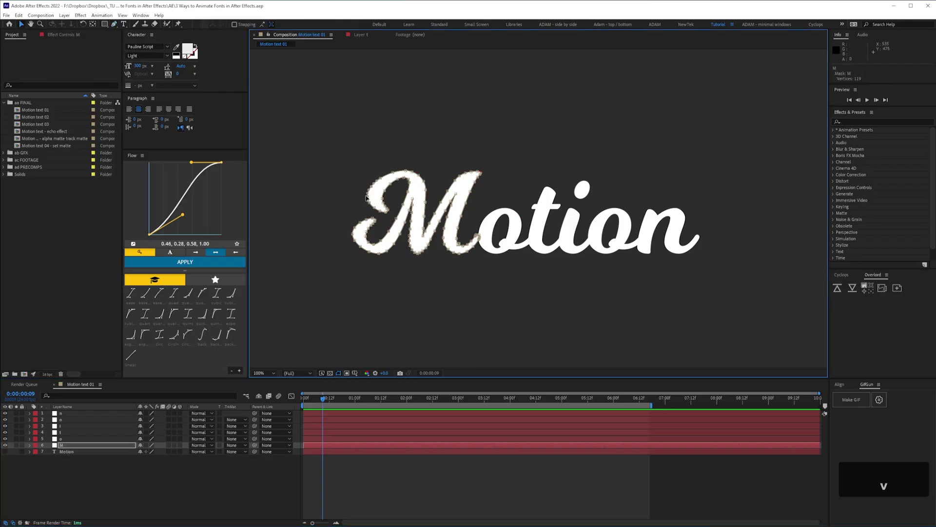
drag(337, 146, 395, 214)
key(Delete)
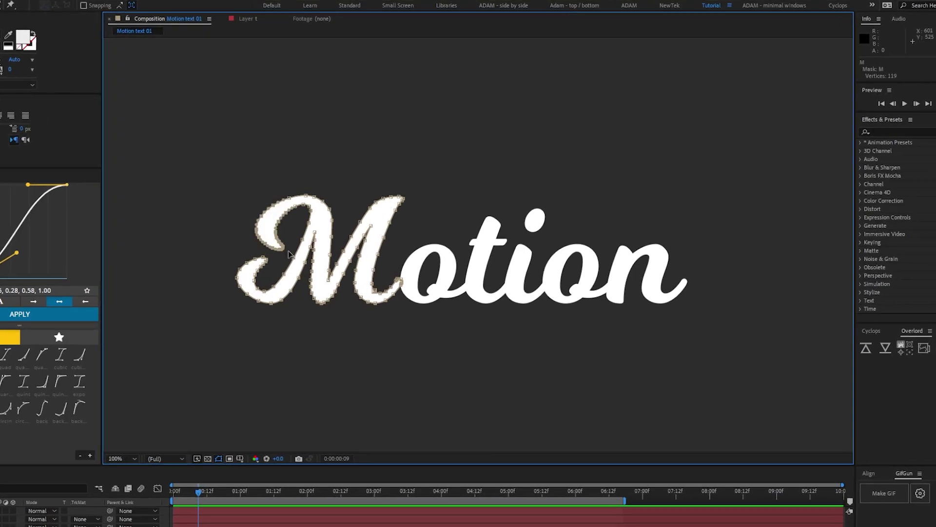
scroll(290, 264, up, 3)
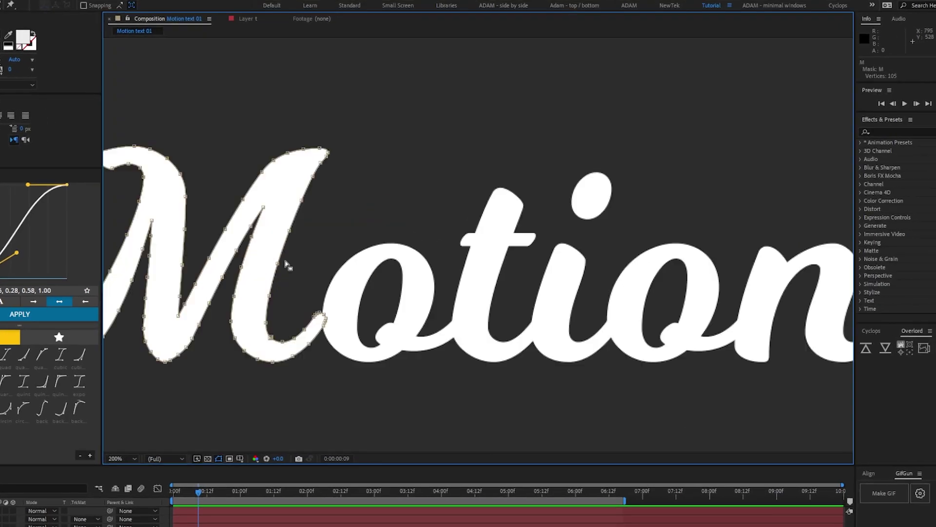
drag(270, 145, 343, 222)
key(Delete)
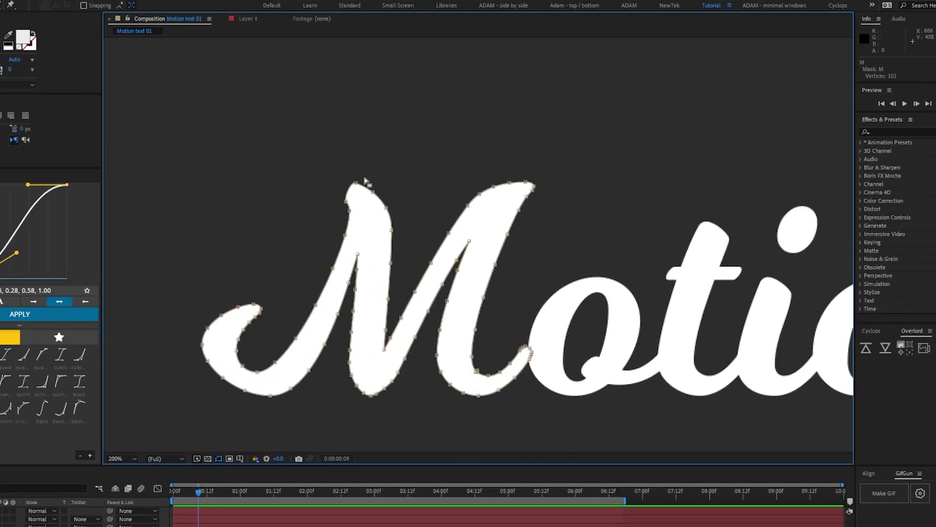
Step: Remove the leftover mask points at the tip of the M's first stem and reshape it into a rounded top
key(Delete)
click(346, 200)
key(Delete)
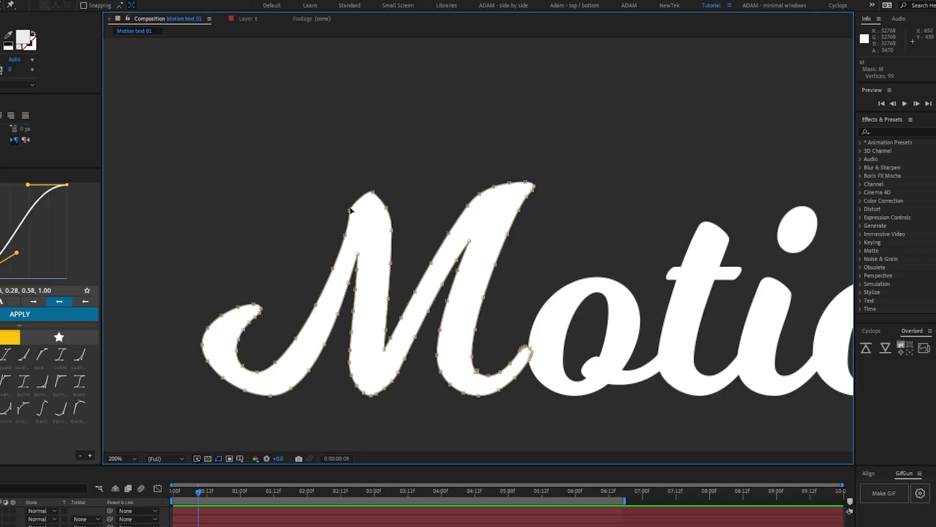
drag(349, 206, 373, 183)
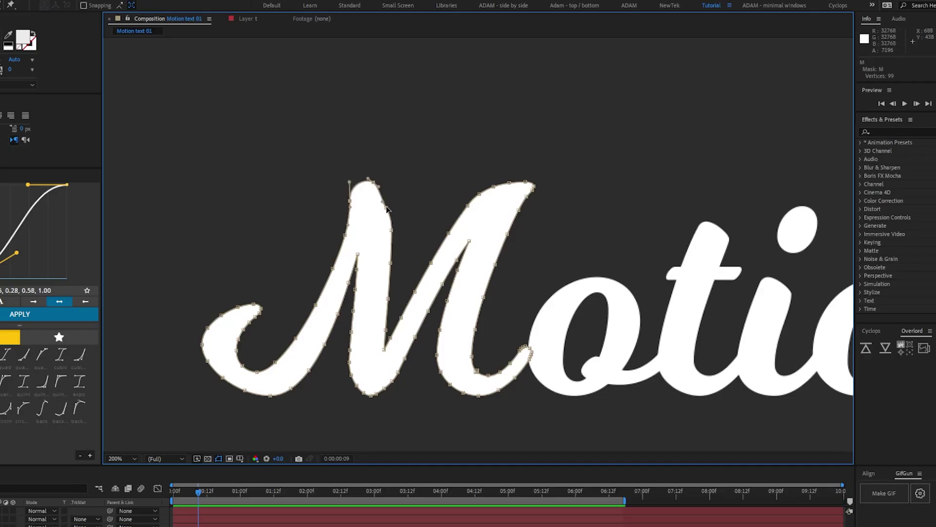
drag(385, 207, 389, 202)
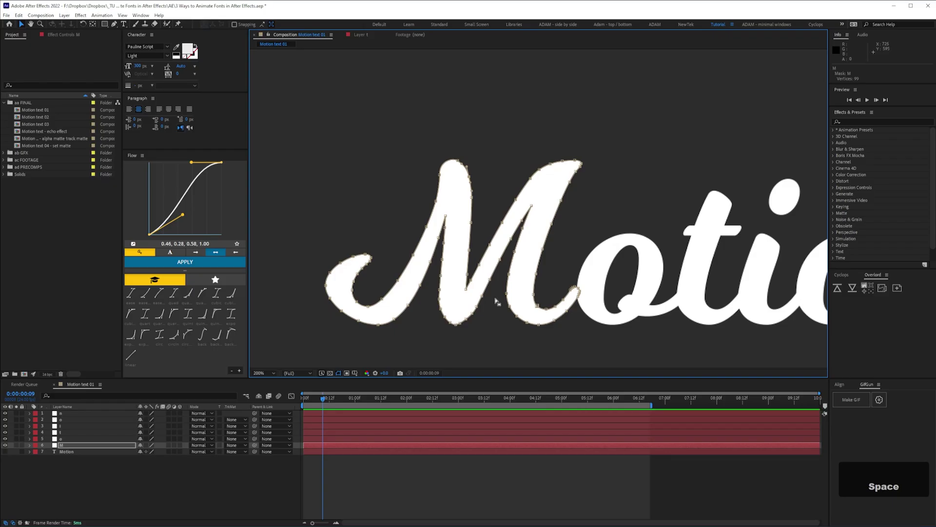
Step: Solo the M layer and the first o layer
key(ctrl+minus)
key(ctrl+equal)
key(space)
mouse_move(550, 305)
mouse_down()
mouse_move(512, 281)
mouse_move(554, 281)
mouse_move(601, 222)
mouse_move(604, 205)
mouse_move(596, 204)
mouse_move(600, 221)
mouse_move(554, 209)
mouse_move(563, 215)
mouse_up()
click(16, 445)
click(16, 438)
key(Return)
click(104, 511)
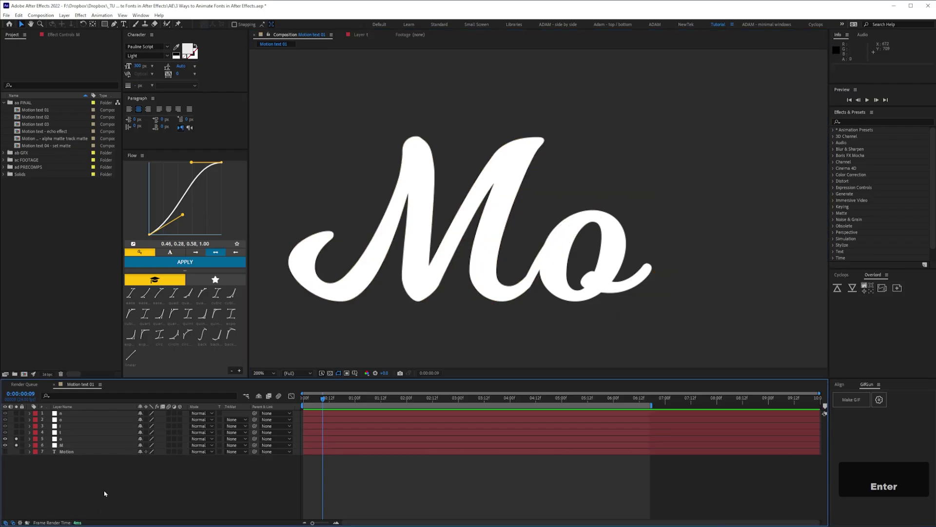
Step: Extend the M mask's ending tail up along the o's left side to the top of the o
click(63, 445)
click(594, 220)
drag(533, 283, 538, 282)
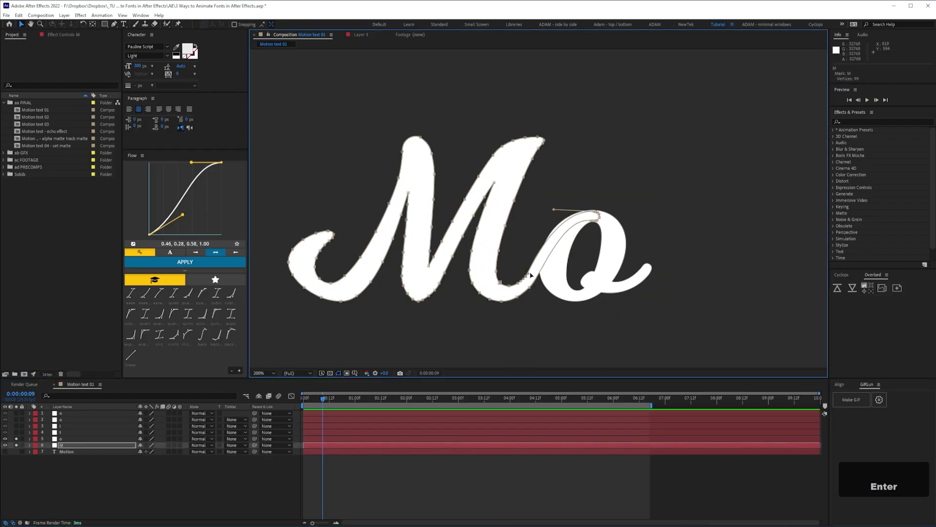
click(146, 464)
Step: Draw a thick red stroke path with the Pen tool along the M, from its starting curl to the base of its final stem
click(114, 24)
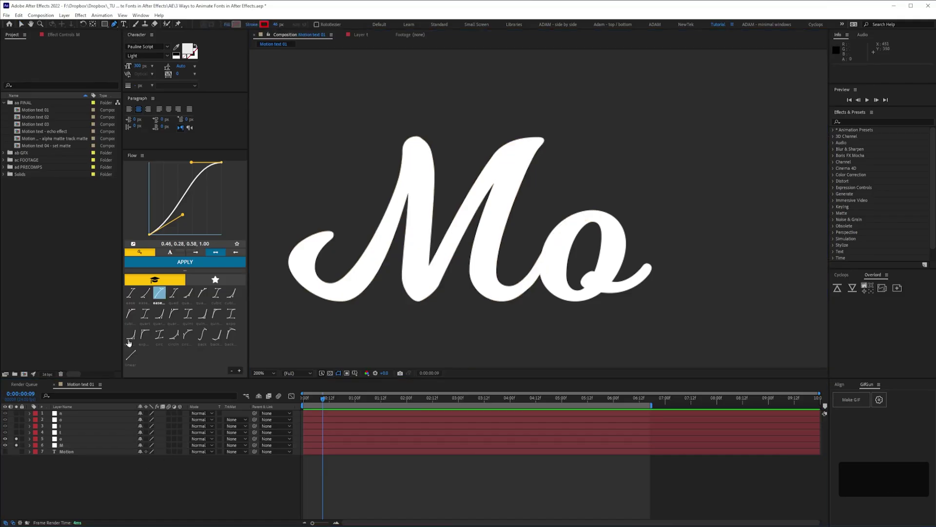
drag(328, 235, 309, 239)
mouse_move(309, 276)
mouse_down()
mouse_move(321, 286)
mouse_move(379, 258)
mouse_up()
click(412, 150)
click(416, 279)
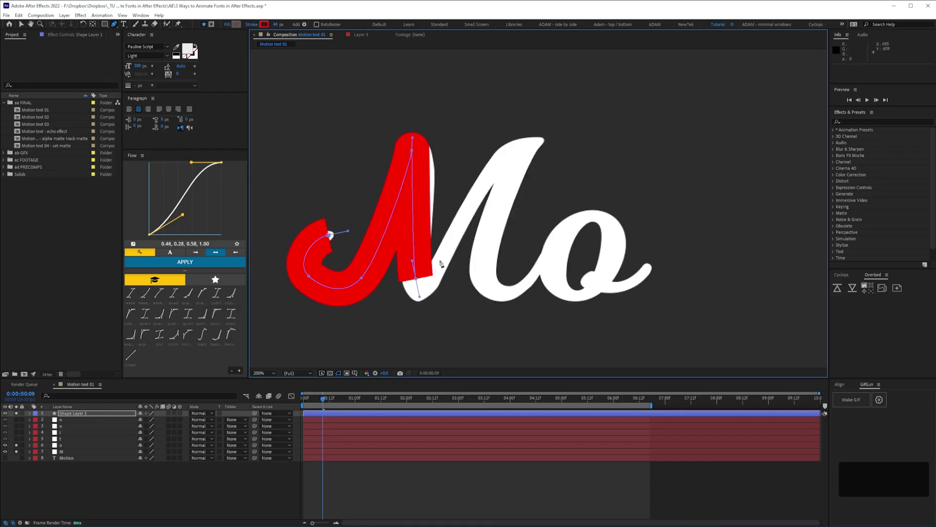
click(440, 260)
drag(532, 142, 550, 141)
click(489, 236)
click(496, 291)
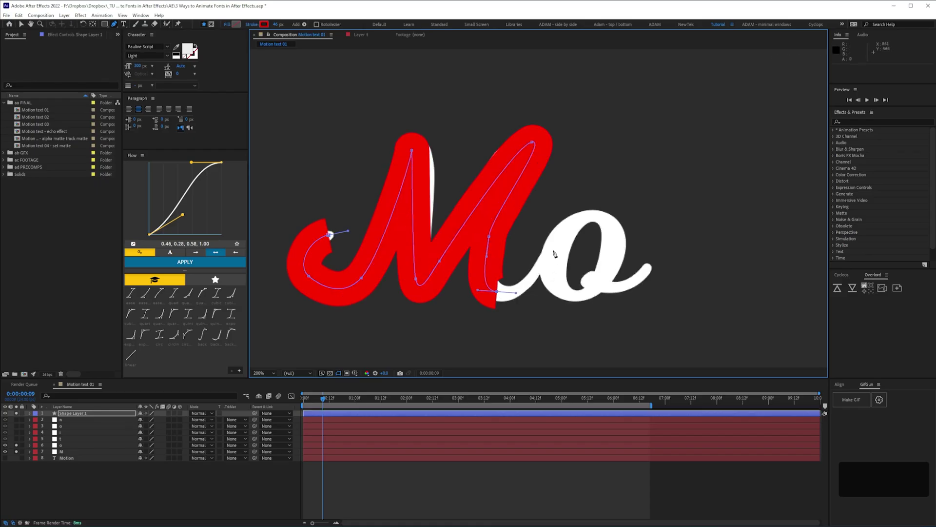
Step: Continue the red stroke path from the M's tail over the top of the o and around its bowl
click(549, 254)
drag(597, 213, 605, 215)
drag(559, 286, 574, 294)
click(610, 265)
click(602, 226)
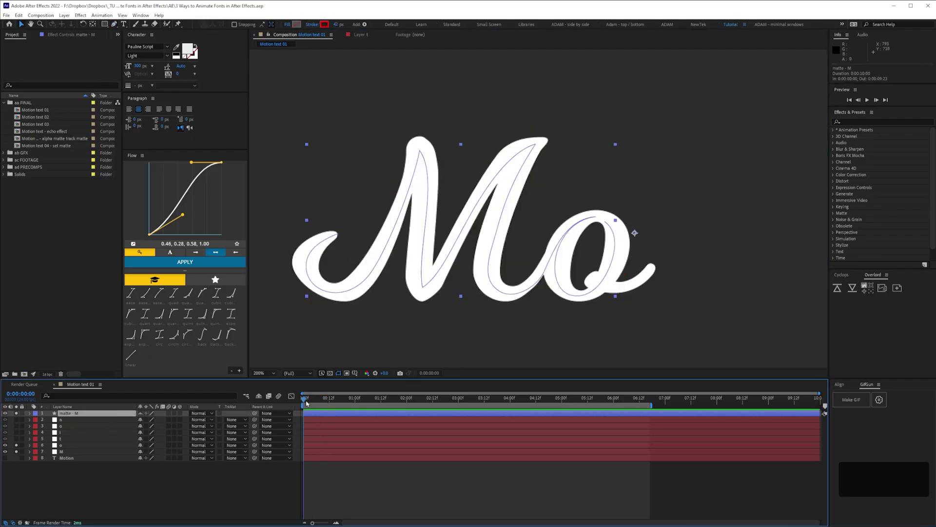
Step: Scrub the matte - M stroke animation and inspect the keyframes on its Trim Paths End property
drag(306, 401, 340, 401)
click(30, 413)
click(55, 426)
key(ctrl+shift+a)
key(space)
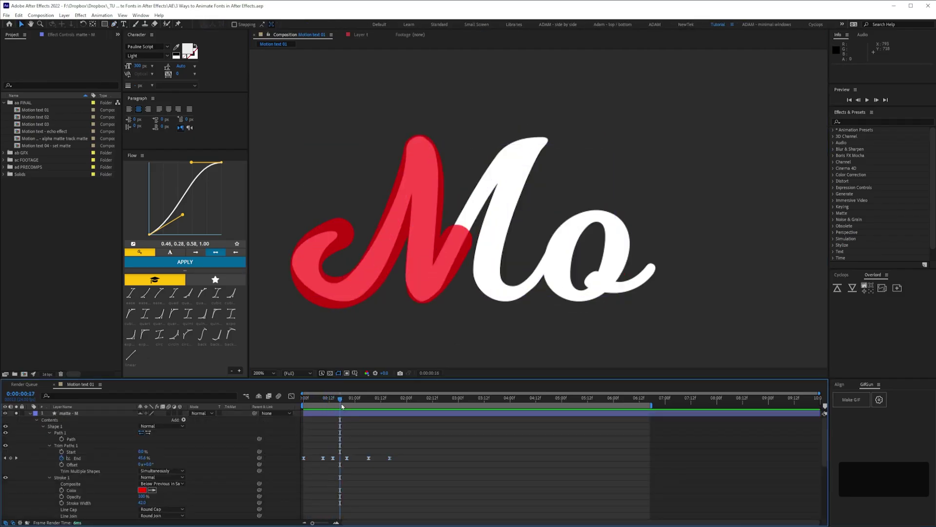
key(u)
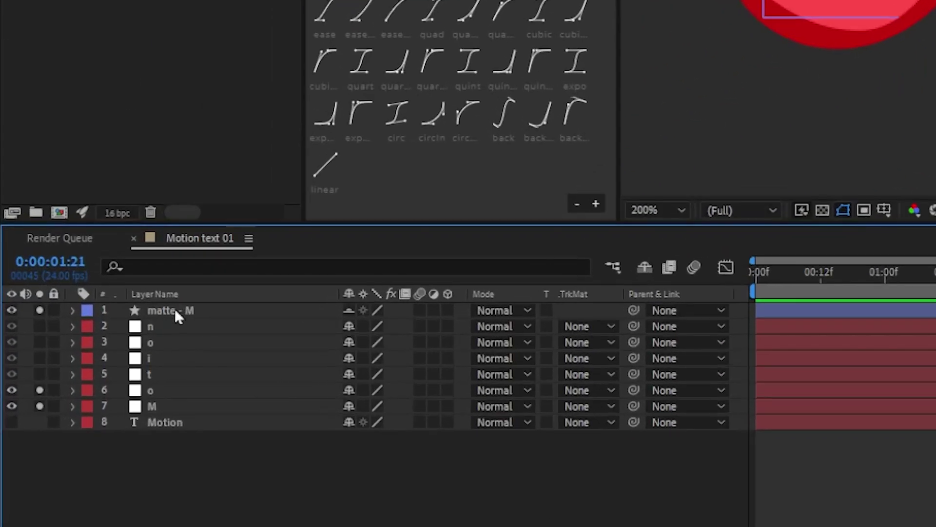
Step: Place matte - M directly above the M layer, set M to Alpha Matte "matte - M", and unsolo the o layer
click(174, 310)
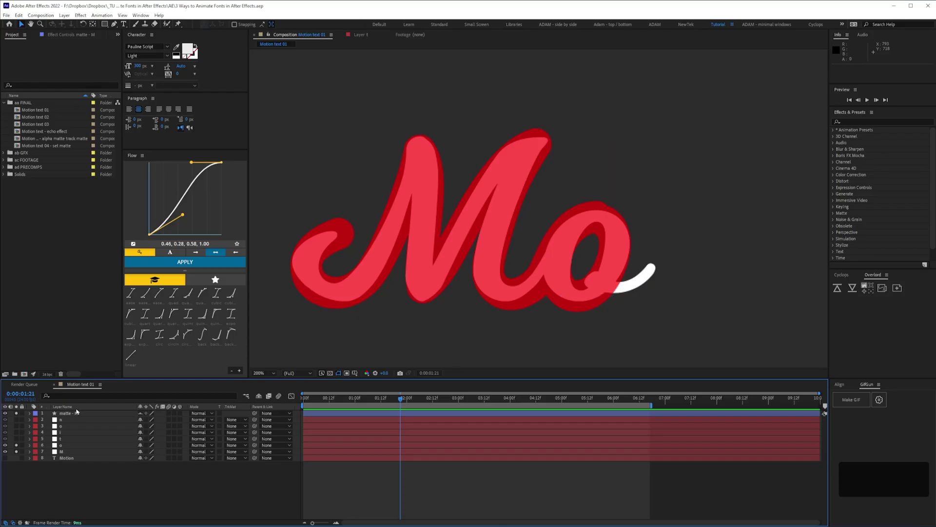
drag(67, 411, 69, 445)
click(236, 453)
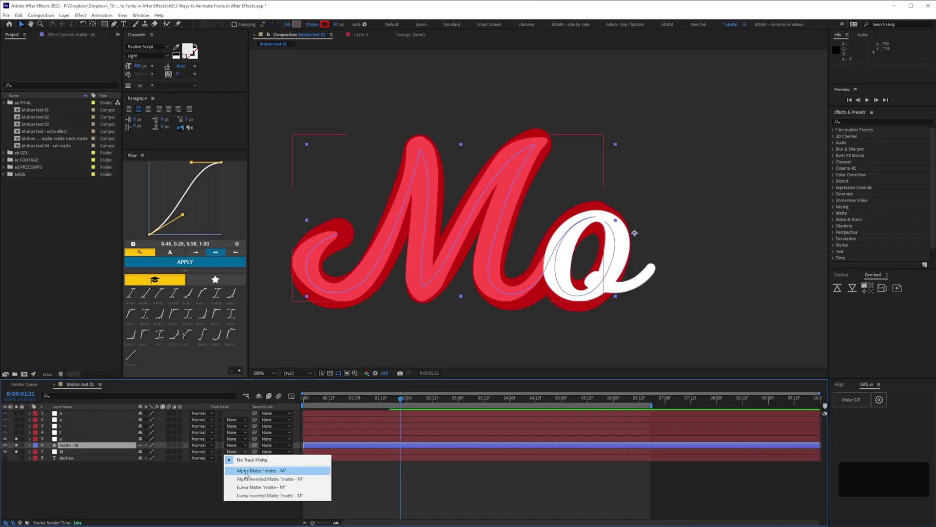
click(236, 469)
click(16, 439)
Step: Test the effect of matte - M's opacity on the M, return it to 100%, and scrub the matted reveal
key(t)
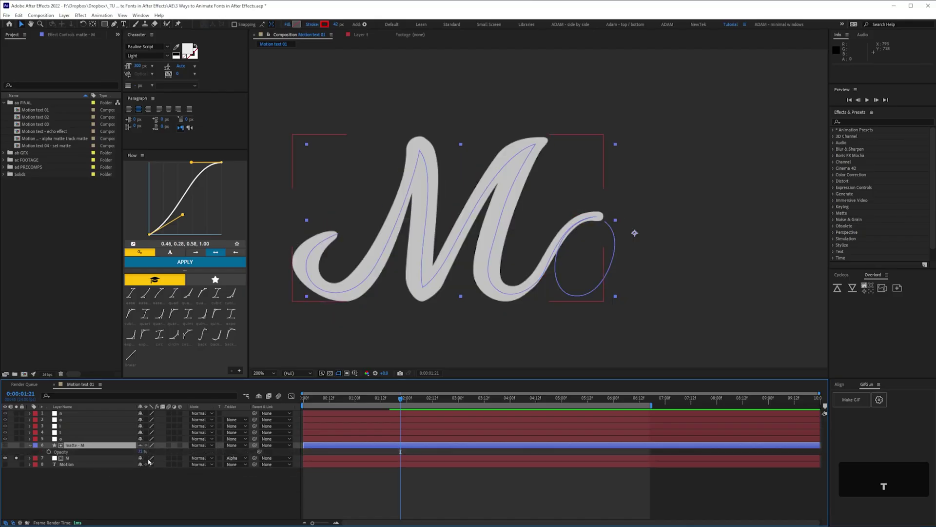
drag(142, 452, 194, 511)
click(194, 511)
mouse_move(326, 400)
mouse_down()
mouse_move(306, 402)
mouse_move(323, 403)
mouse_up()
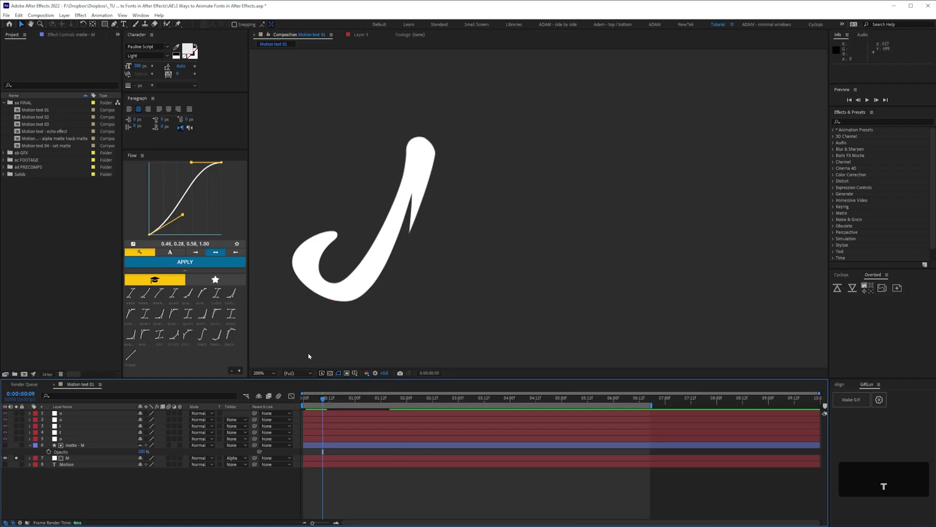
click(191, 504)
Step: Open the Motion text 02 composition and apply the Set Matte effect to the M 1 layer
double_click(35, 117)
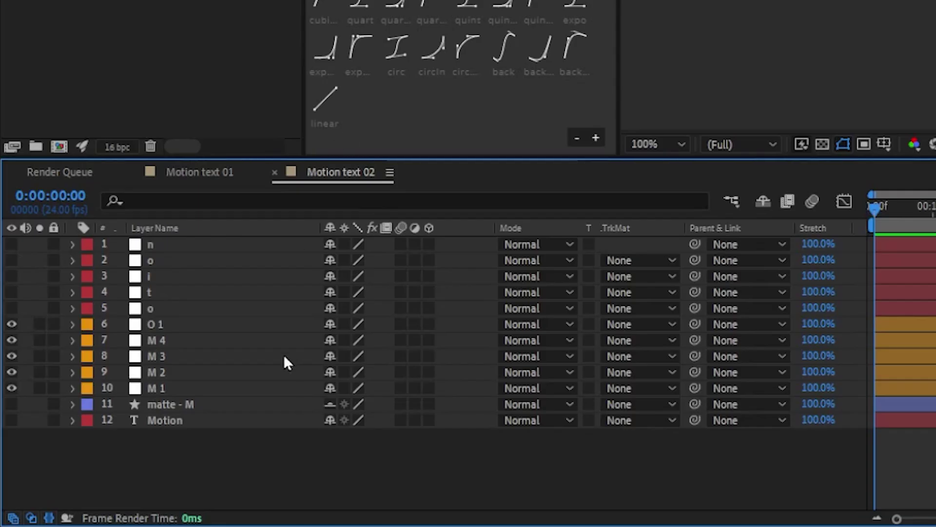
click(159, 388)
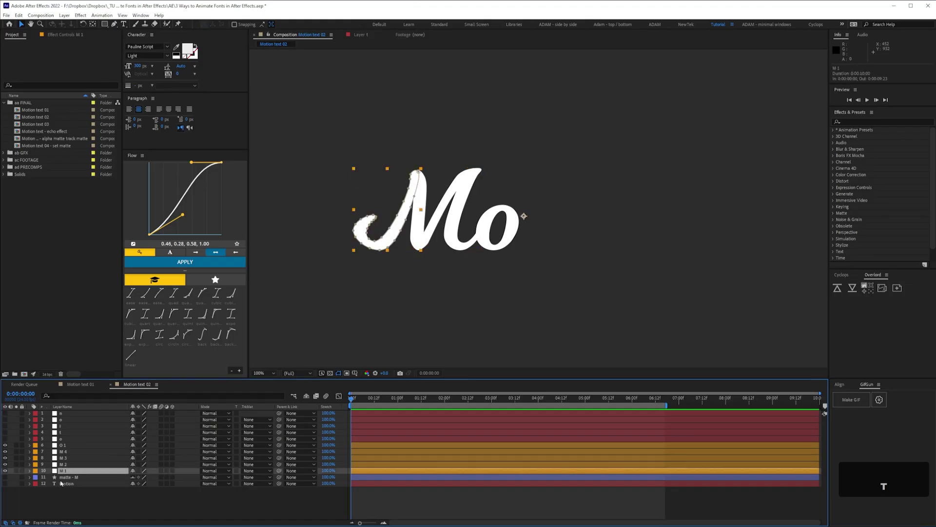
click(856, 121)
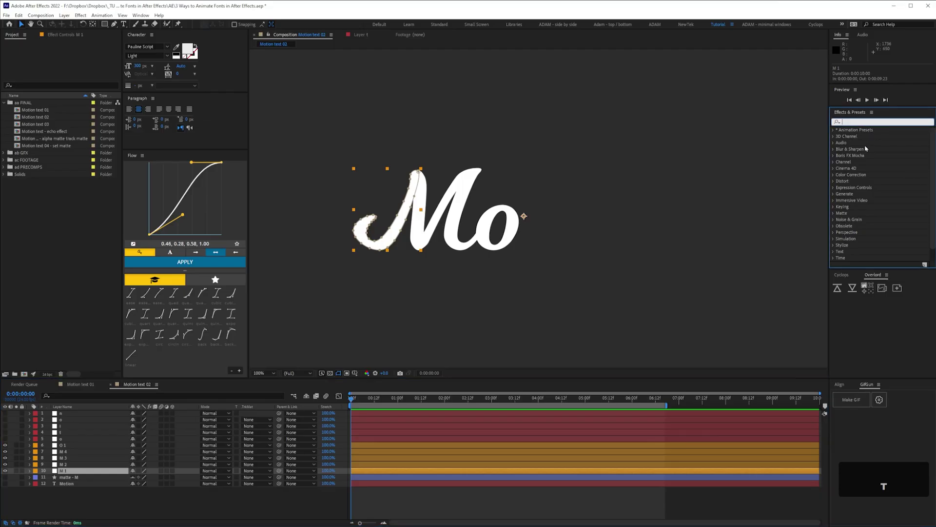
text(set m)
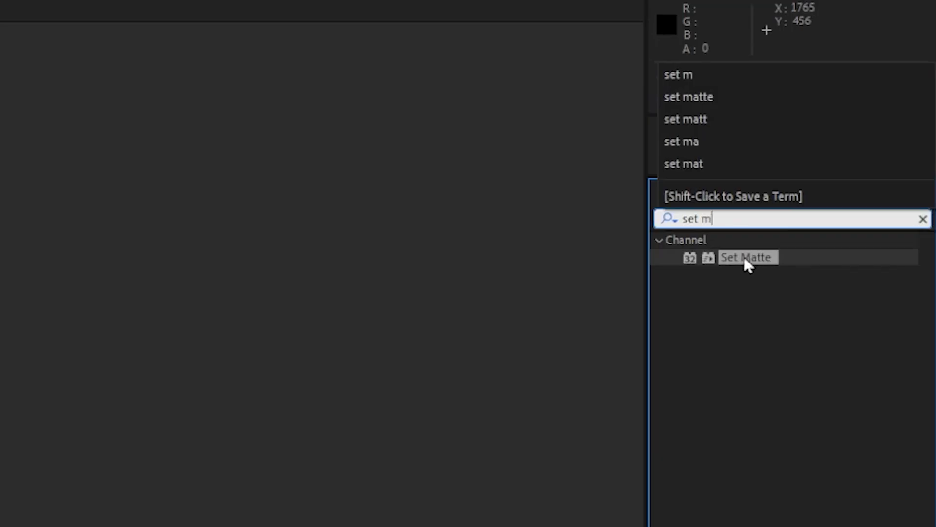
drag(866, 138, 76, 480)
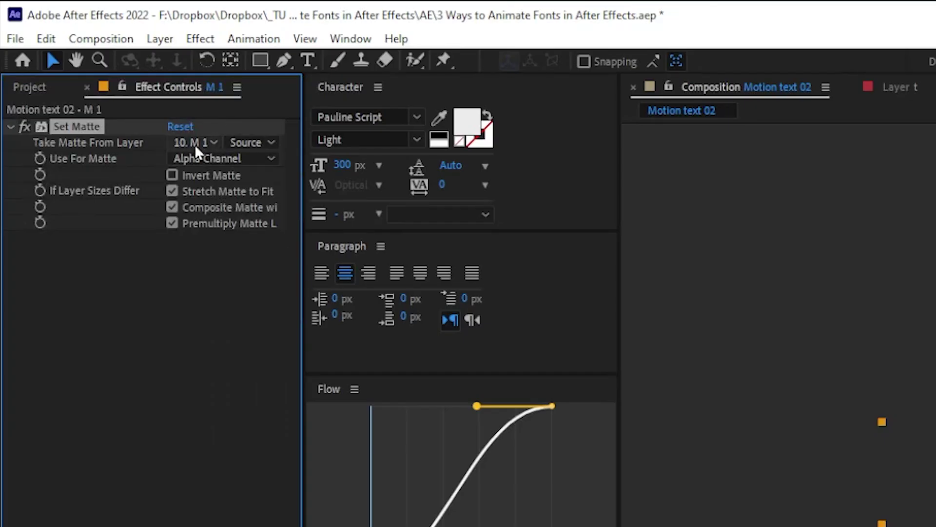
Step: Set M 1's Set Matte effect to take its matte from the matte - M layer, and scrub the result
click(198, 144)
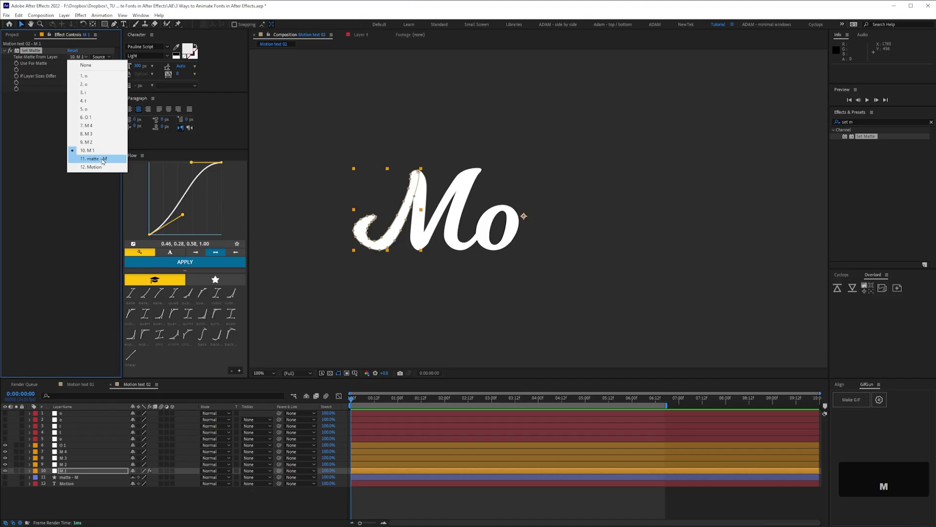
click(232, 397)
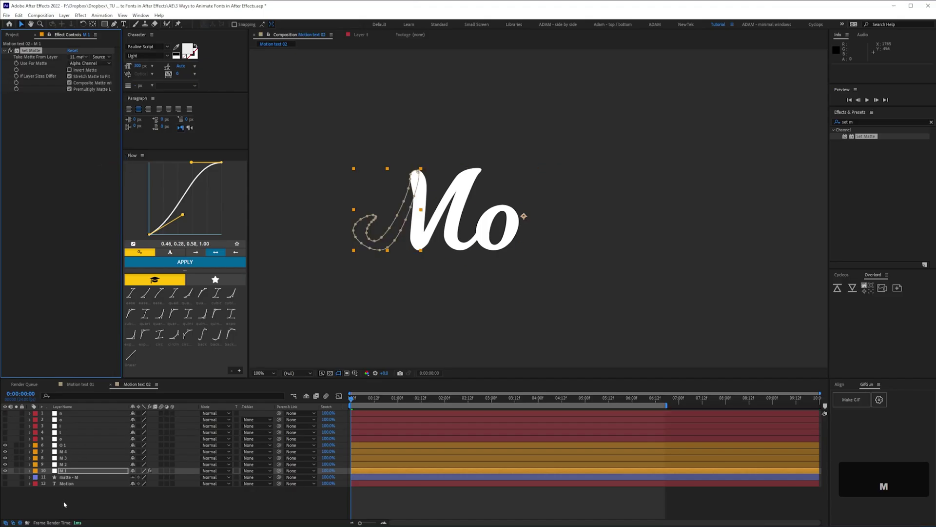
click(64, 504)
drag(357, 403, 371, 405)
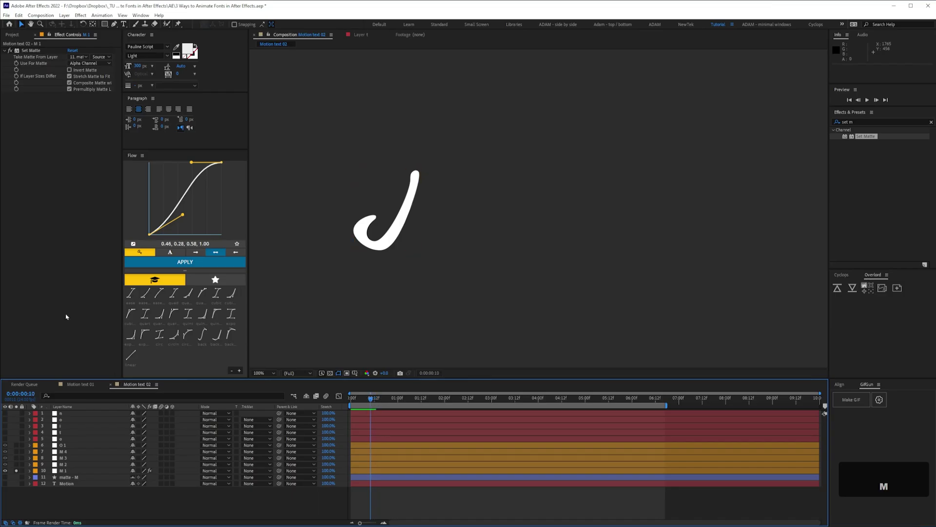
Step: Copy the Set Matte effect from M 1 to the M 2, M 3, M 4 and O 1 layers, and scrub the reveal
click(27, 51)
click(68, 464)
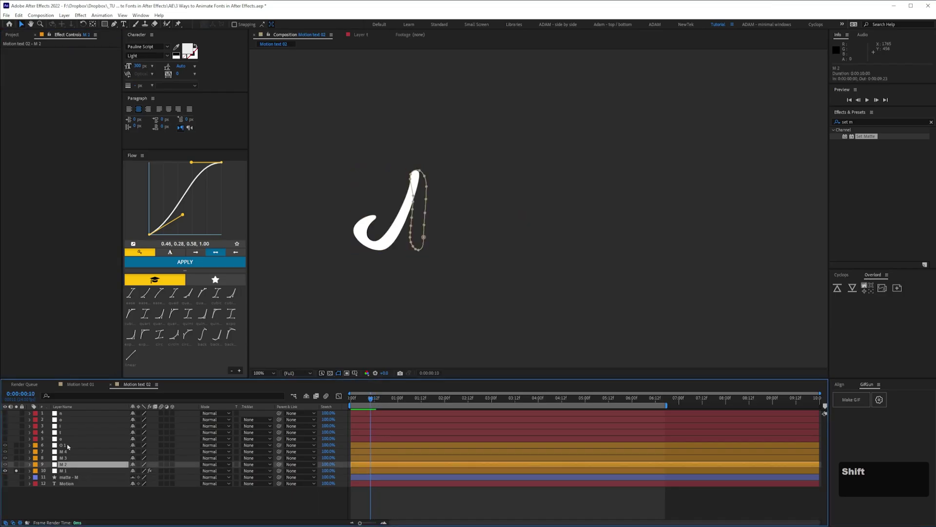
shift+click(69, 445)
key(ctrl+v)
click(190, 455)
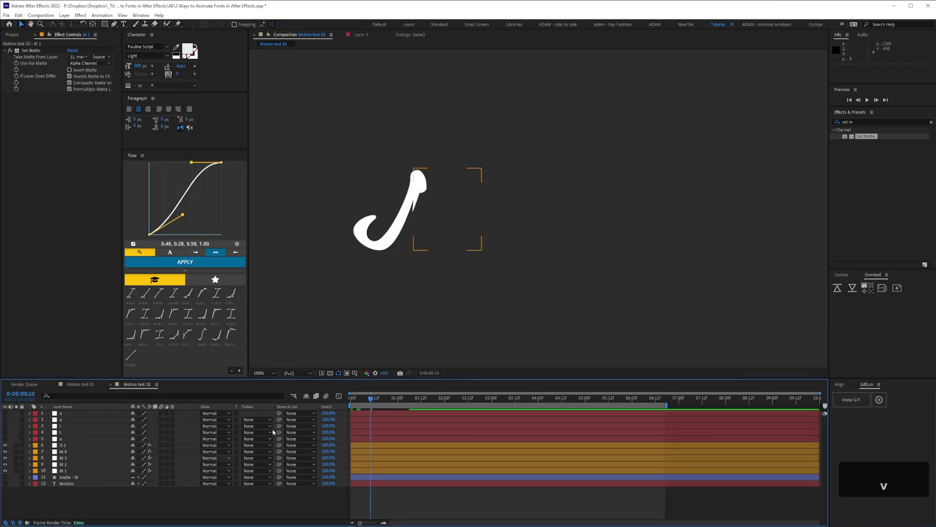
drag(361, 401, 371, 402)
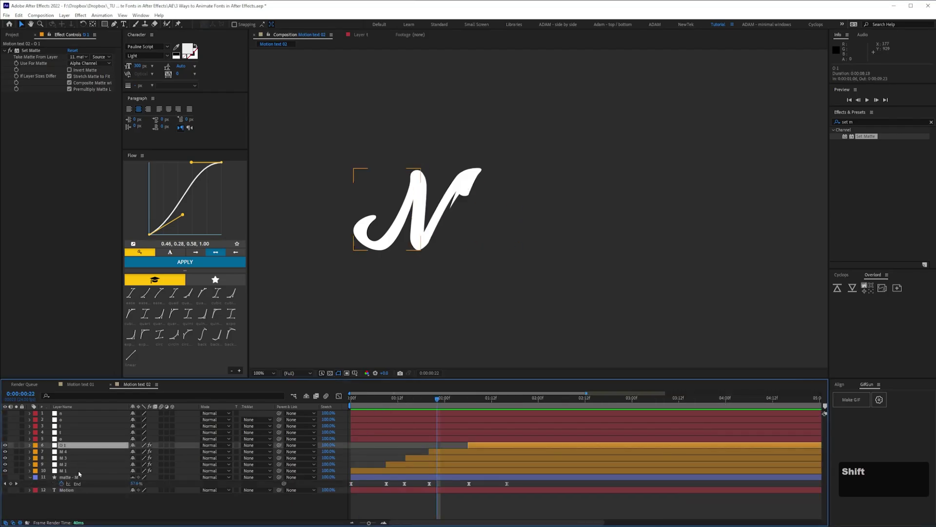
Step: Remove all effects from the O 1, M 4, M 3, M 2 and M 1 layers
shift+click(78, 470)
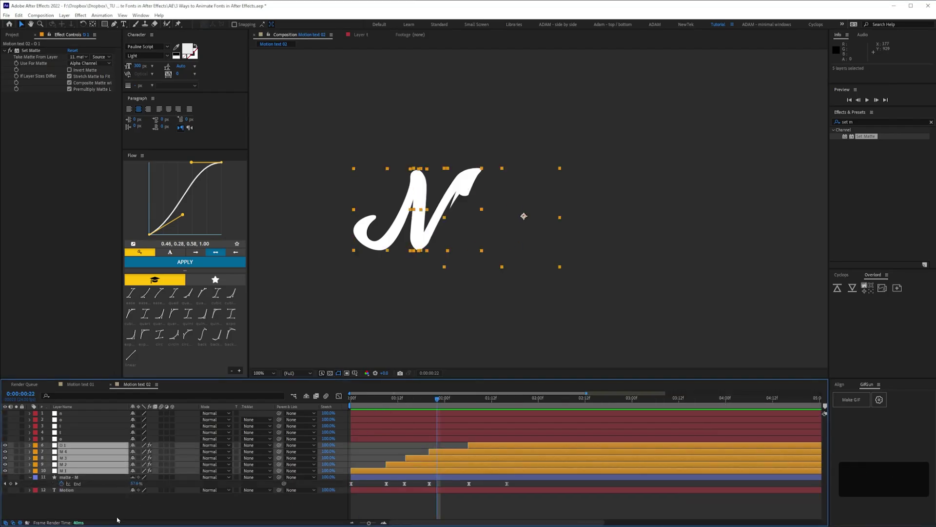
key(ctrl+shift+e)
click(104, 512)
Step: Duplicate matte - M five times and place one copy directly above each of the M 1 to M 4 and O 1 layers
click(75, 478)
ctrl+click(79, 478)
ctrl+click(80, 479)
key(ctrl+d)
drag(74, 477, 71, 450)
key(ctrl+d)
key(ctrl+d)
key(ctrl+d)
key(ctrl+d)
drag(71, 452, 72, 444)
ctrl+click(74, 484)
ctrl+click(72, 497)
Step: Set an alpha track matte on the O 1, M 4, M 3, M 2 and M 1 layers, and scrub to check the reveal
click(65, 446)
ctrl+click(64, 459)
ctrl+click(64, 471)
ctrl+click(63, 484)
ctrl+click(62, 497)
click(254, 497)
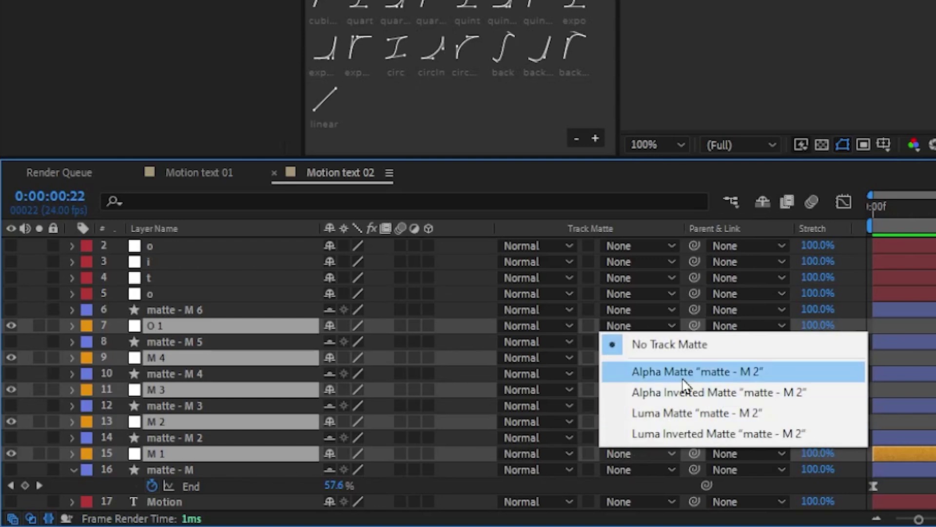
click(271, 464)
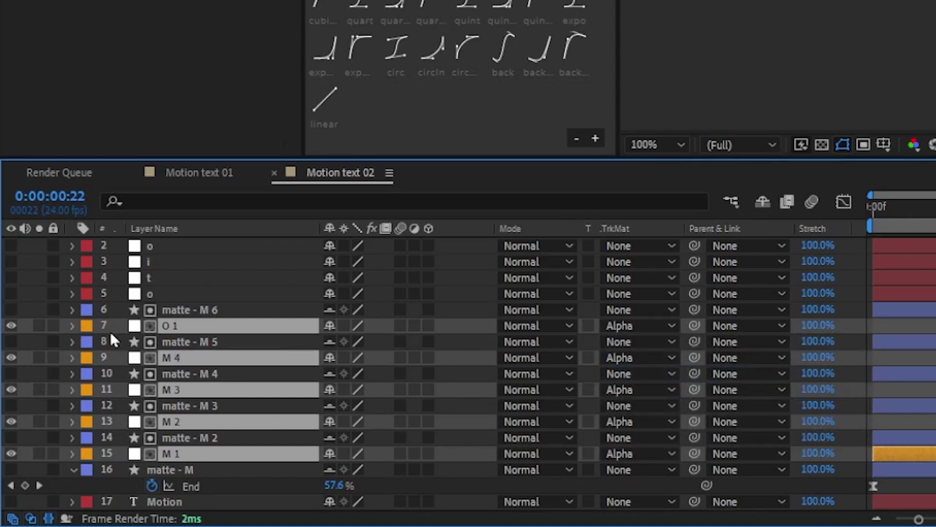
click(340, 429)
drag(376, 399, 390, 400)
click(396, 484)
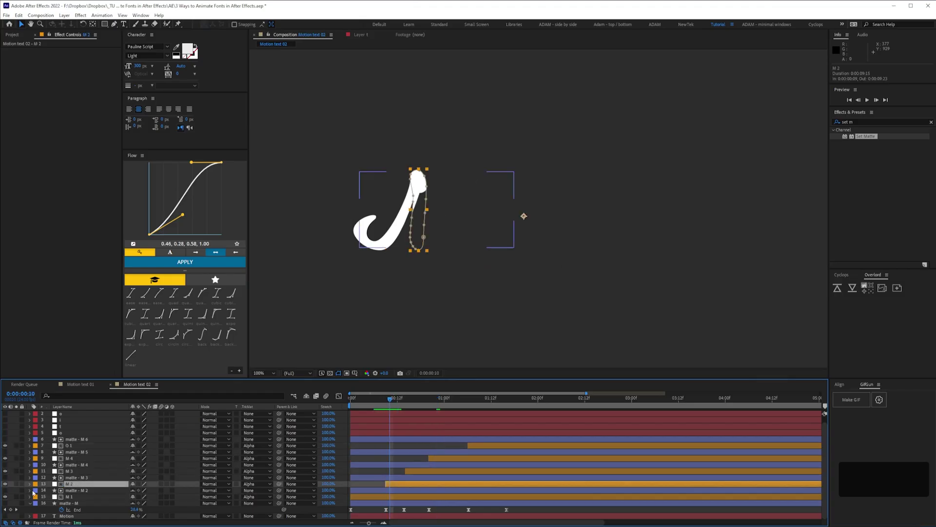
Step: Solo matte - M 3 and set its Trim Paths Start to 25% so its stroke begins where M 2 starts
click(100, 478)
click(30, 478)
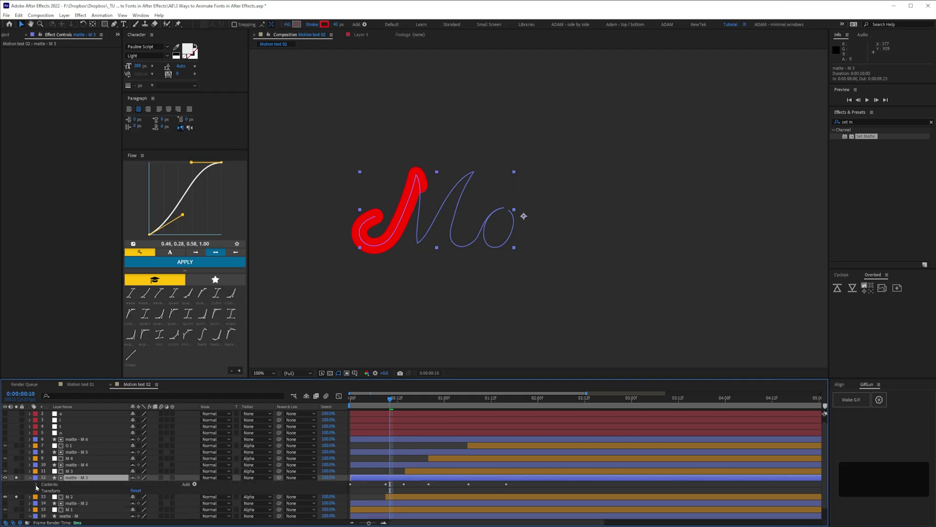
click(36, 484)
key(space)
drag(44, 491, 44, 472)
click(43, 472)
click(50, 484)
drag(135, 491, 136, 491)
drag(389, 401, 382, 404)
click(73, 451)
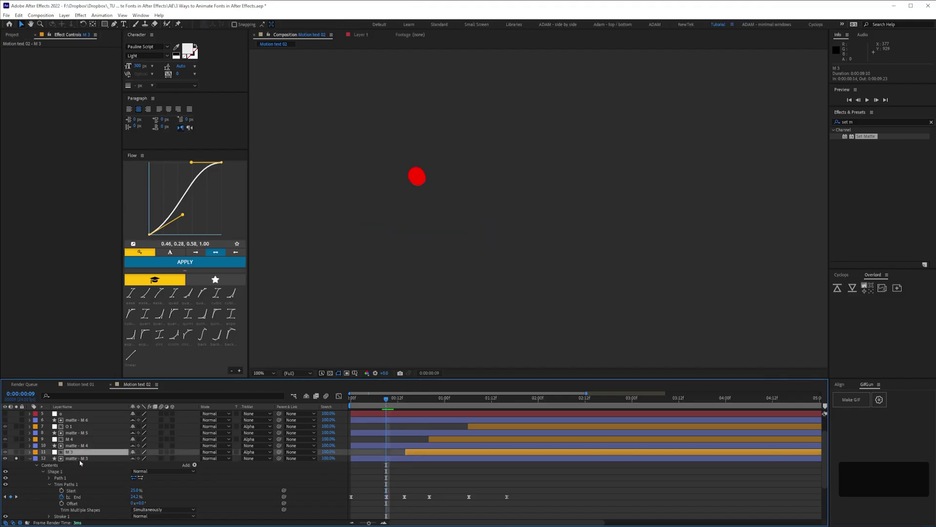
Step: Collapse the matte - M 3 properties, solo the M 2 piece and scrub around frame 9 to check its reveal
click(74, 459)
key(u)
click(70, 484)
alt+click(16, 484)
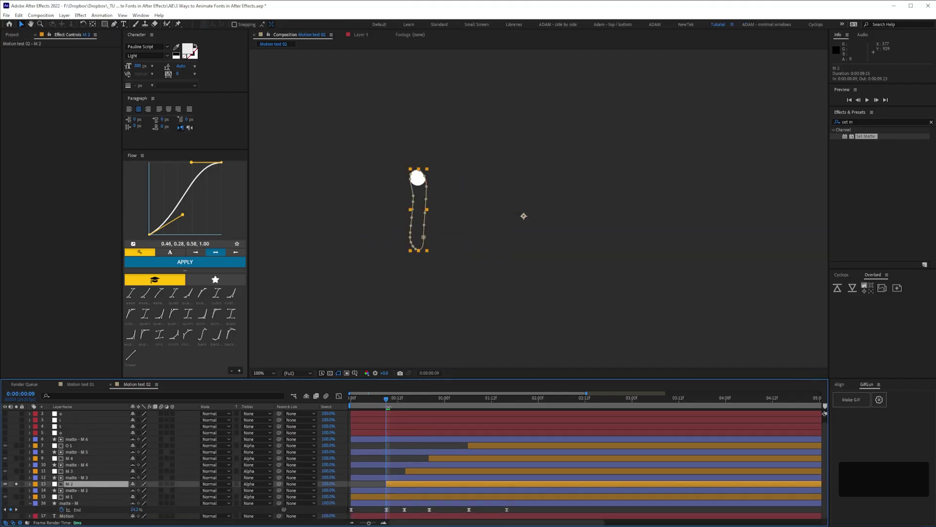
drag(397, 403, 386, 404)
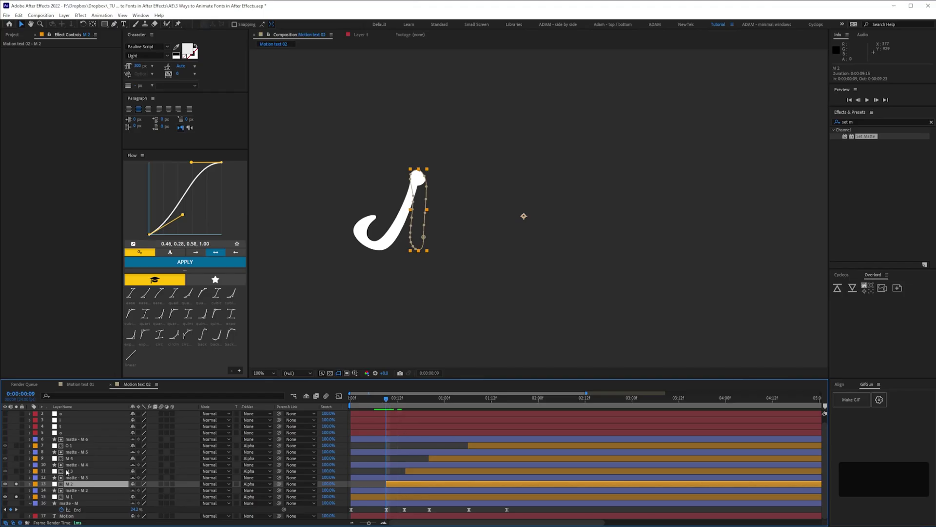
Step: Trim the M 3 layer so it begins at frame 15, where the stroke reaches that piece
click(415, 466)
mouse_move(402, 403)
mouse_down()
mouse_move(417, 402)
mouse_move(405, 401)
mouse_up()
click(410, 470)
key(ctrl+shift+a)
click(73, 471)
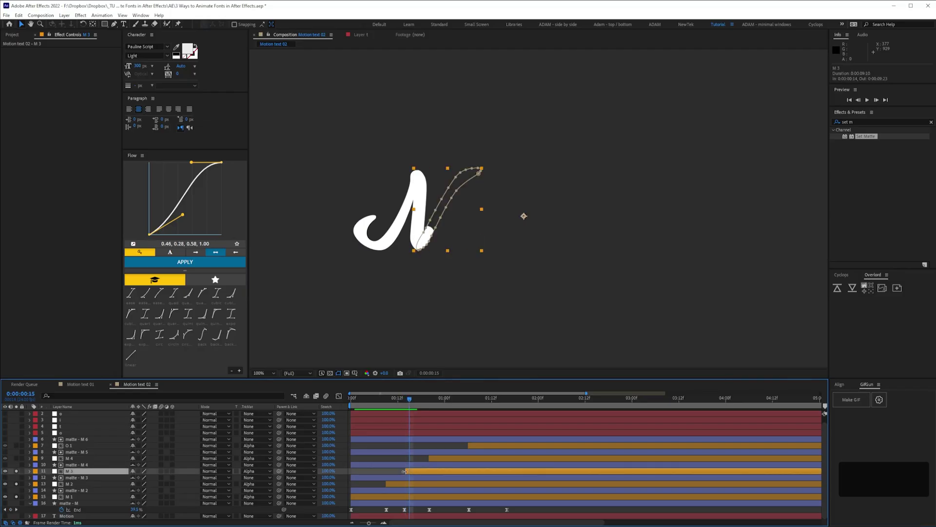
Step: Solo only the M 4 layer and inspect the start of its reveal at frame 20
click(69, 458)
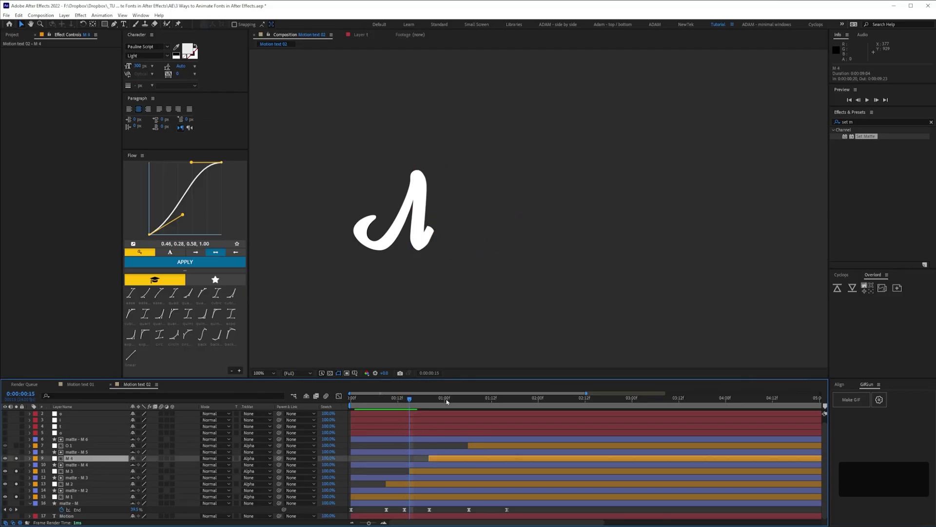
click(429, 398)
key(Page_Up)
key(Page_Down)
drag(16, 471, 16, 496)
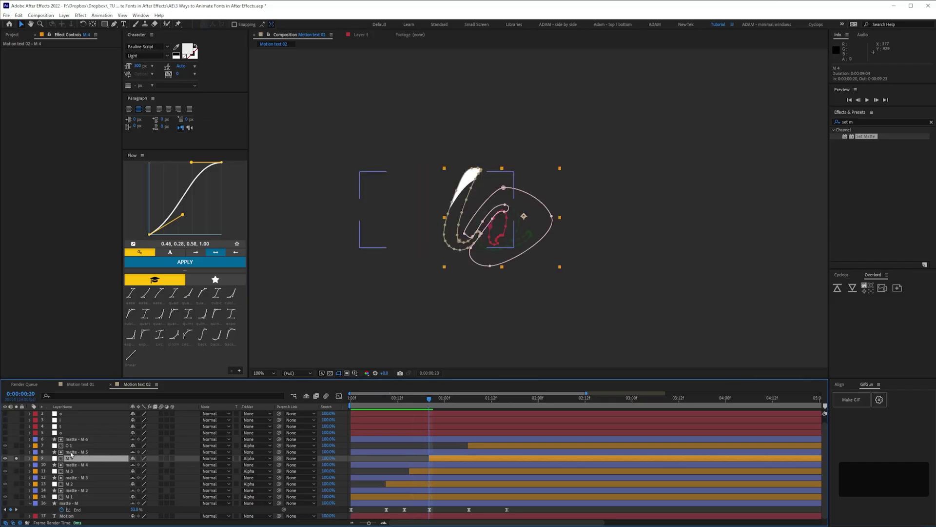
Step: Solo matte - M 5, reveal its Trim Paths settings and set Start to 57%
click(69, 452)
click(16, 452)
click(30, 451)
click(37, 458)
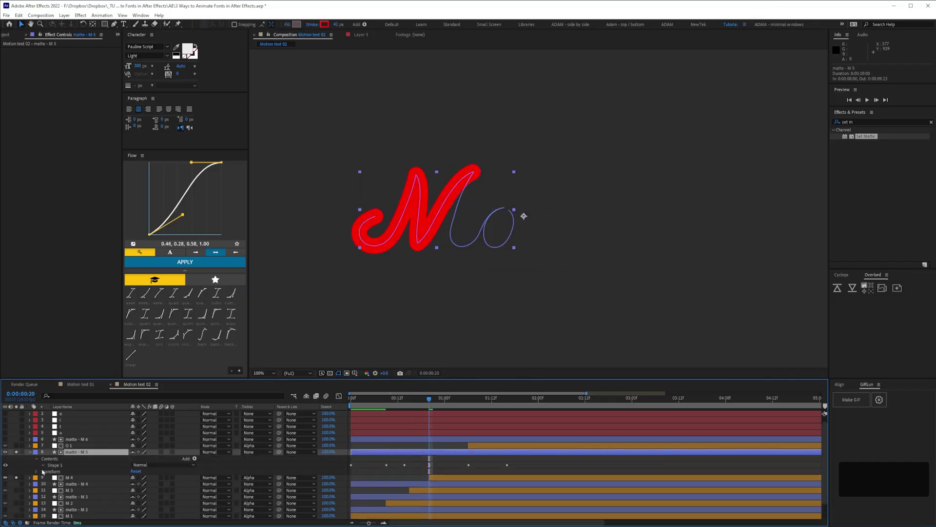
click(44, 464)
click(49, 477)
drag(133, 484, 142, 484)
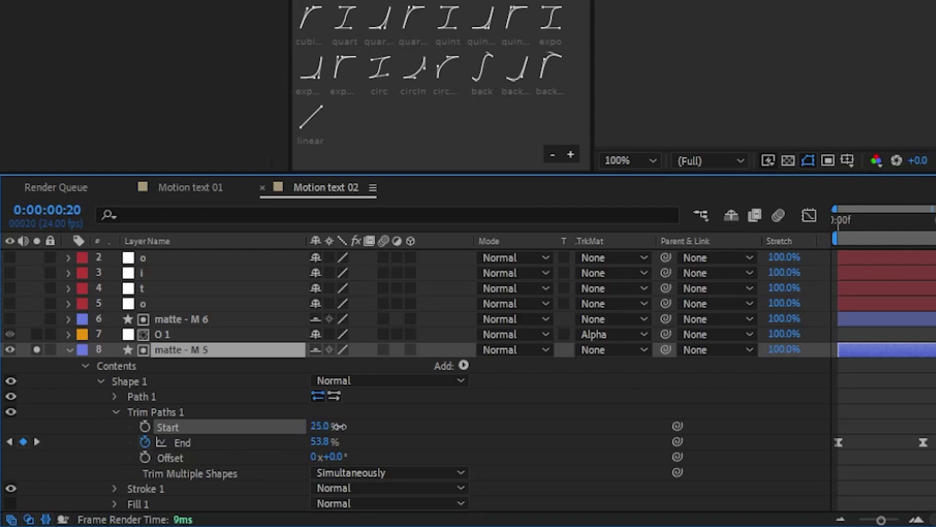
click(323, 427)
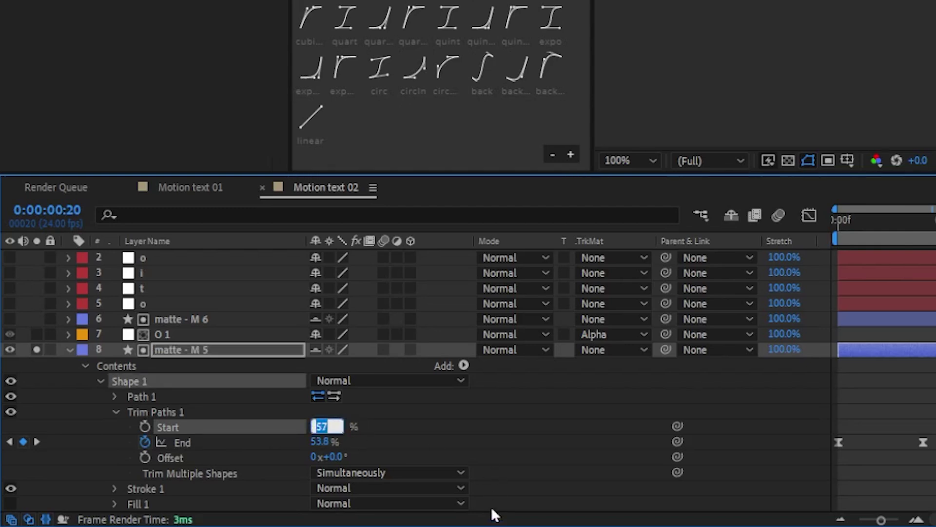
key(Return)
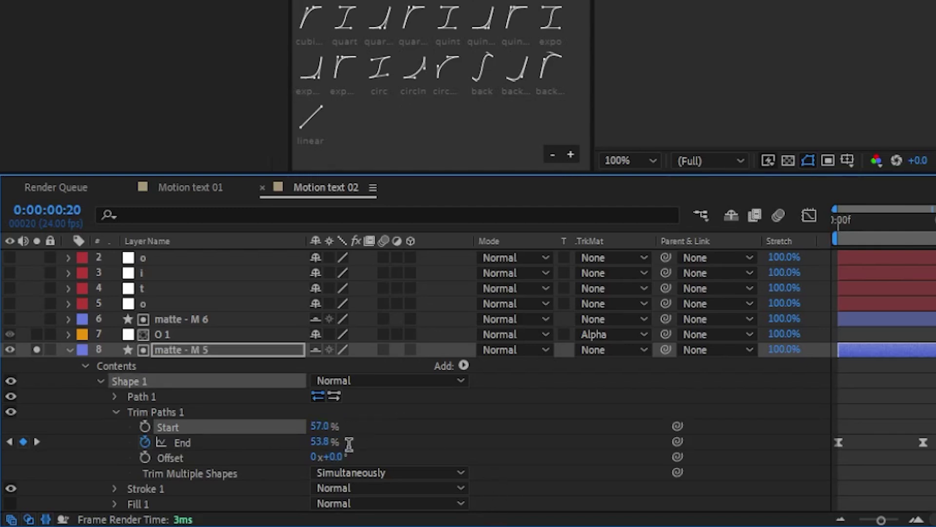
Step: Copy the End value of 53.8% into the Trim Paths Start of matte - M 5, and scrub to check the reveal
click(321, 441)
key(ctrl+c)
click(322, 427)
key(ctrl+v)
click(110, 426)
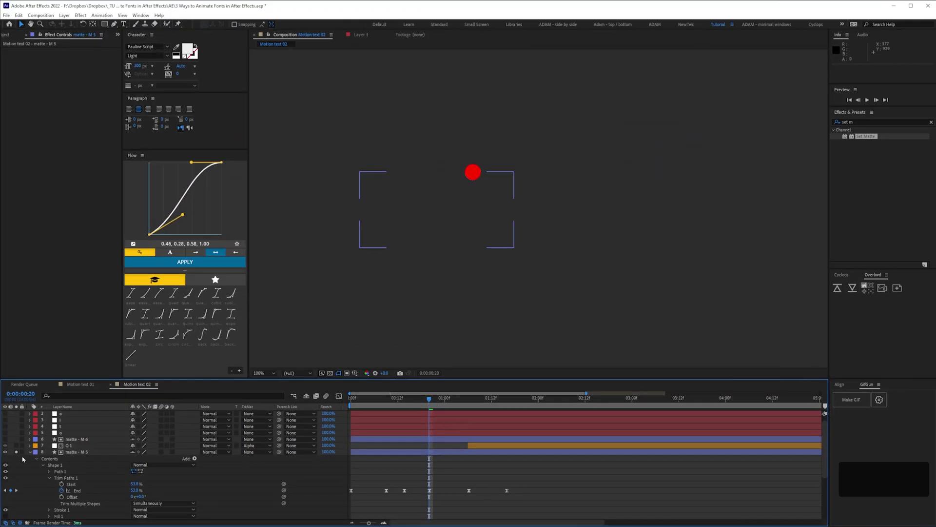
click(30, 452)
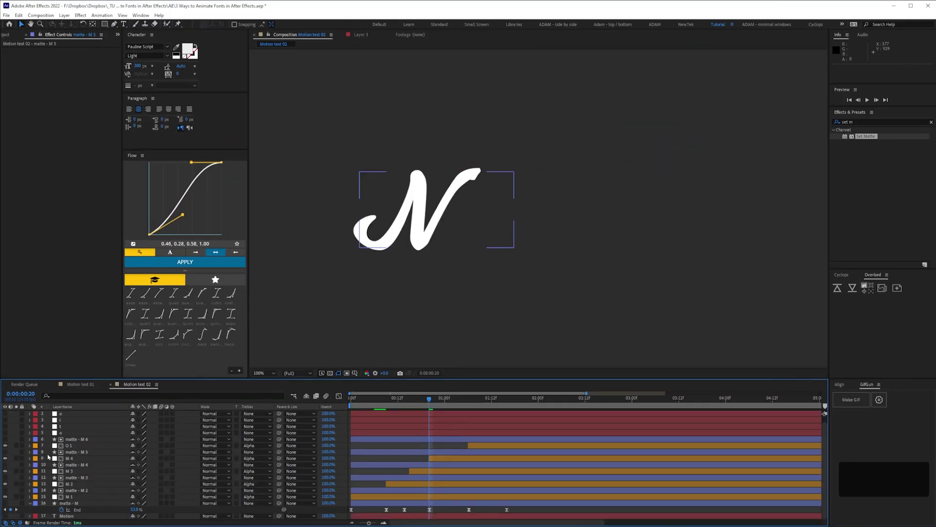
drag(422, 402, 448, 412)
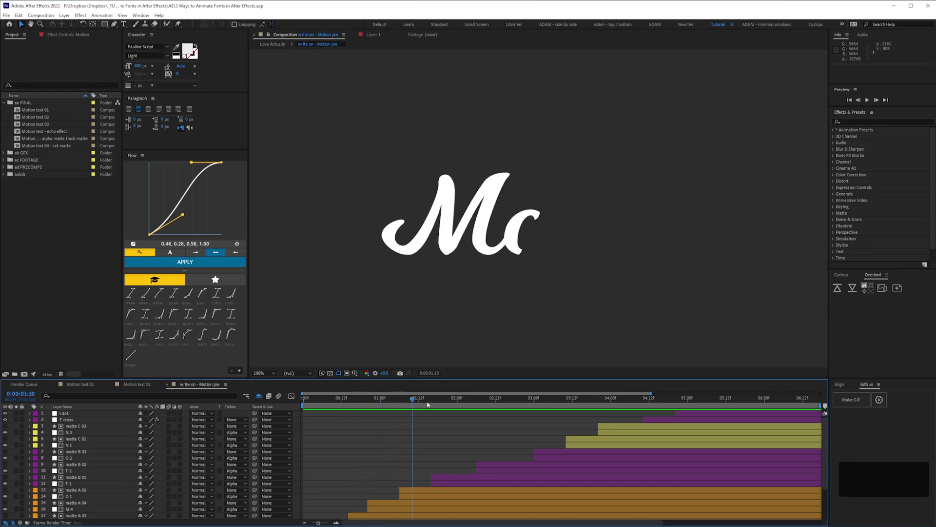
Step: Scrub through the completed write on - Motion pre animation and review its stack of letter and matte layers
drag(428, 404, 739, 419)
scroll(820, 506, down, 3)
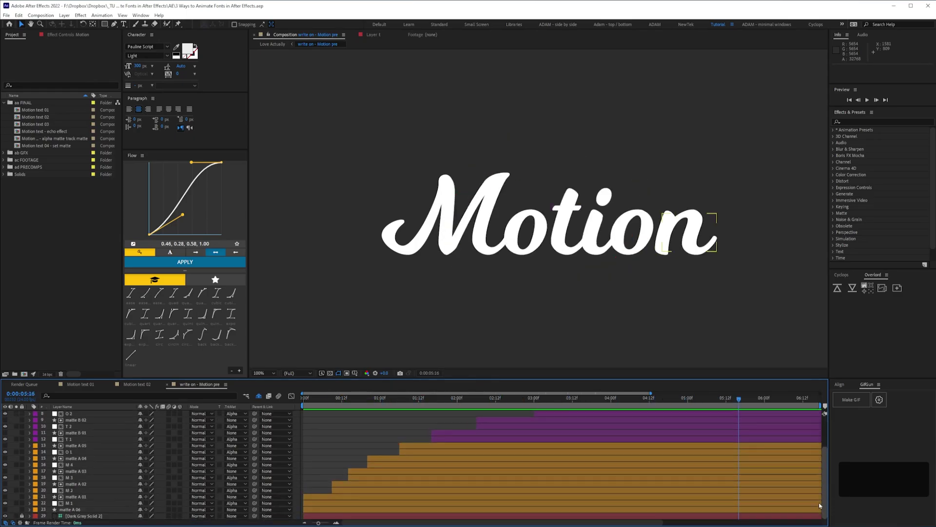
scroll(821, 480, up, 3)
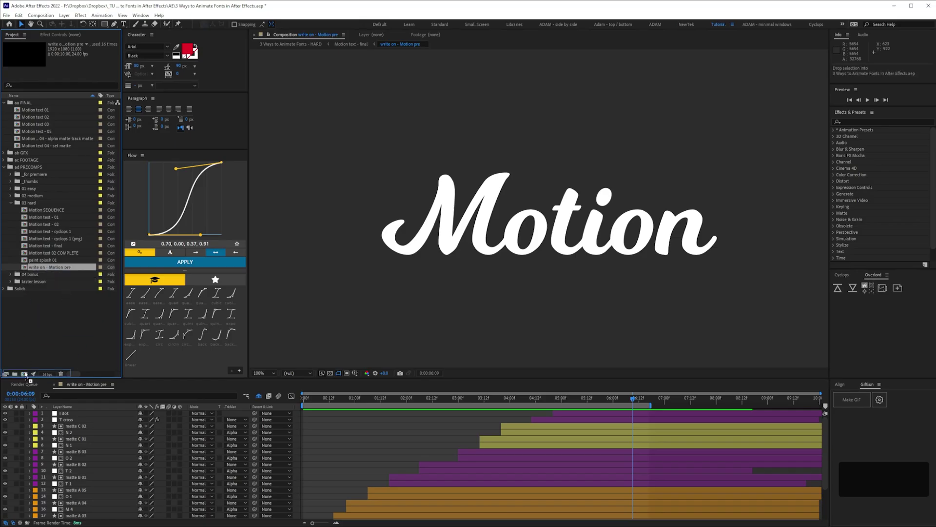
Step: Create a new composition from write on - Motion pre and rename it motion - multicoloured
drag(26, 376, 25, 374)
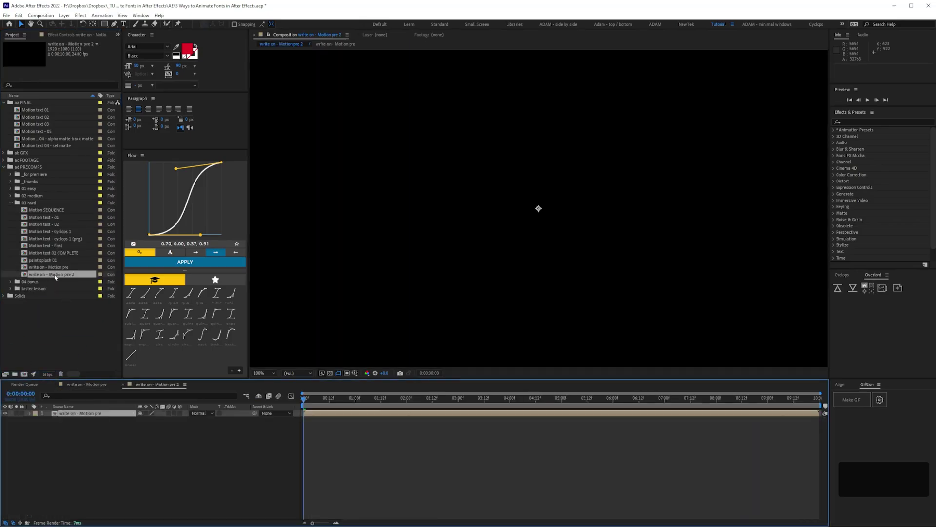
key(Return)
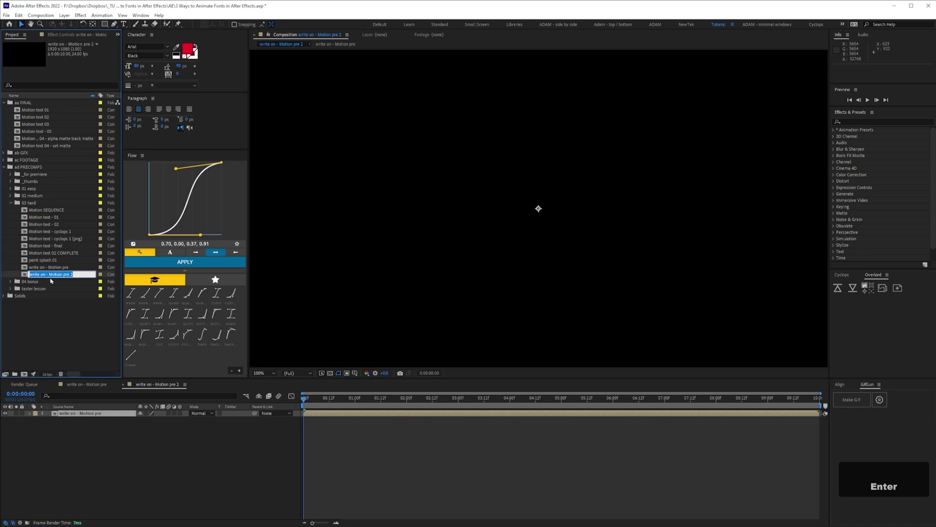
text(motion - multi)
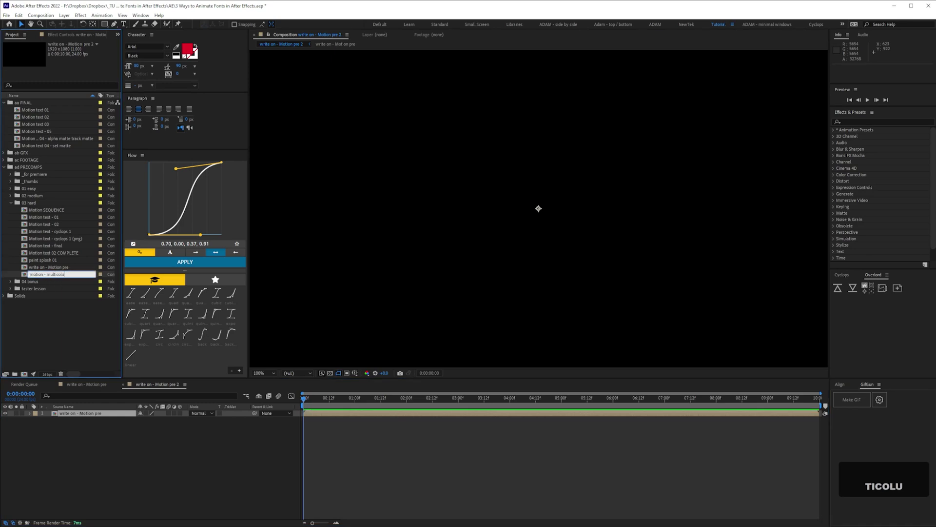
text(coloured)
click(48, 341)
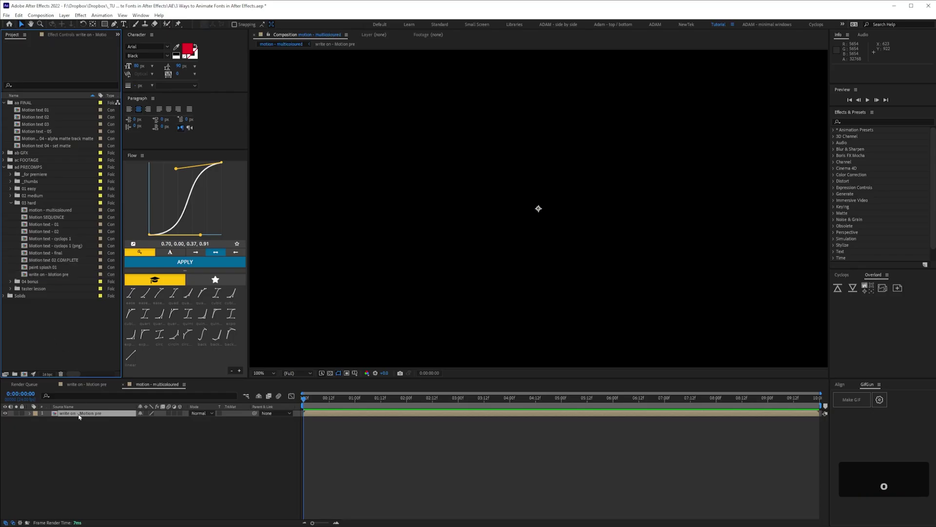
Step: Duplicate the write on - Motion pre layer three times
click(81, 432)
key(ctrl+d)
key(ctrl+d)
key(ctrl+d)
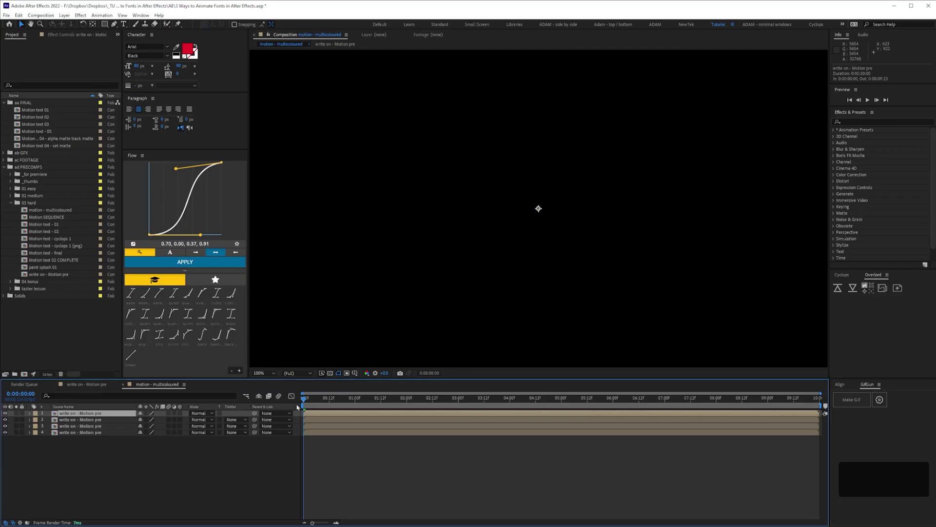
Step: Apply a Fill effect to the second write on - Motion pre layer and choose its colour
click(844, 121)
text(fill)
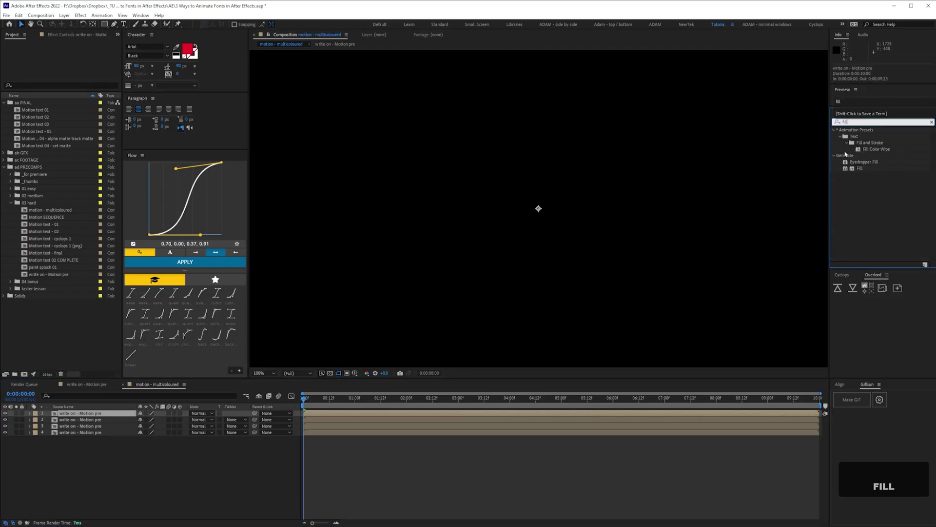
drag(861, 169, 88, 419)
click(71, 70)
key(Return)
Step: Paste the Fill effect onto the third and fourth layers and pick a different colour for each copy
click(89, 426)
key(ctrl+v)
click(71, 70)
click(183, 197)
click(243, 112)
click(81, 433)
key(ctrl+v)
click(72, 70)
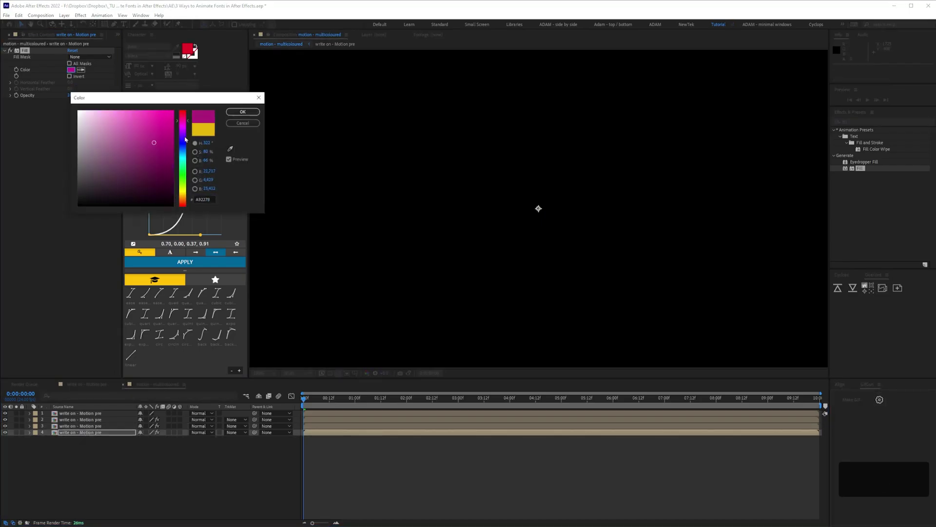
Step: Shift the upper write on - Motion pre copies later in time so the coloured layers start staggered
click(370, 414)
key(=)
key(=)
key(=)
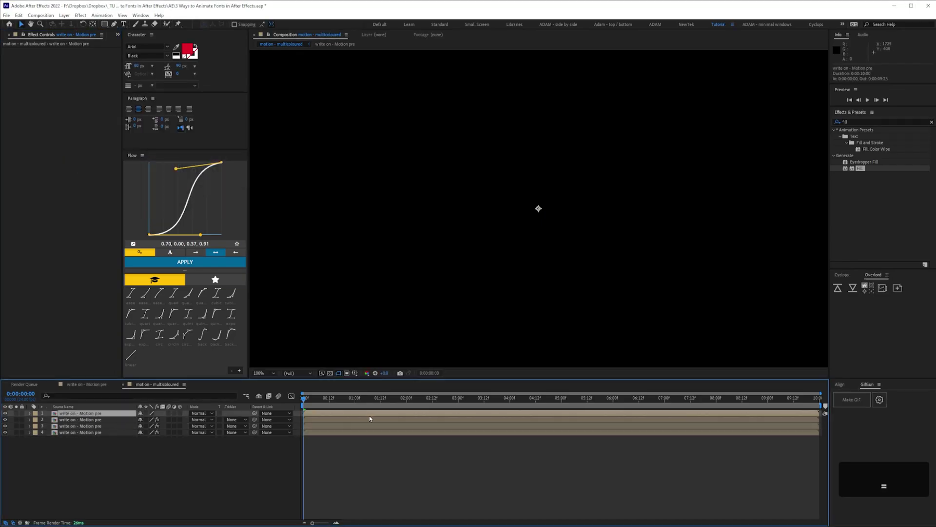
drag(312, 413, 330, 402)
shift+click(324, 421)
click(320, 400)
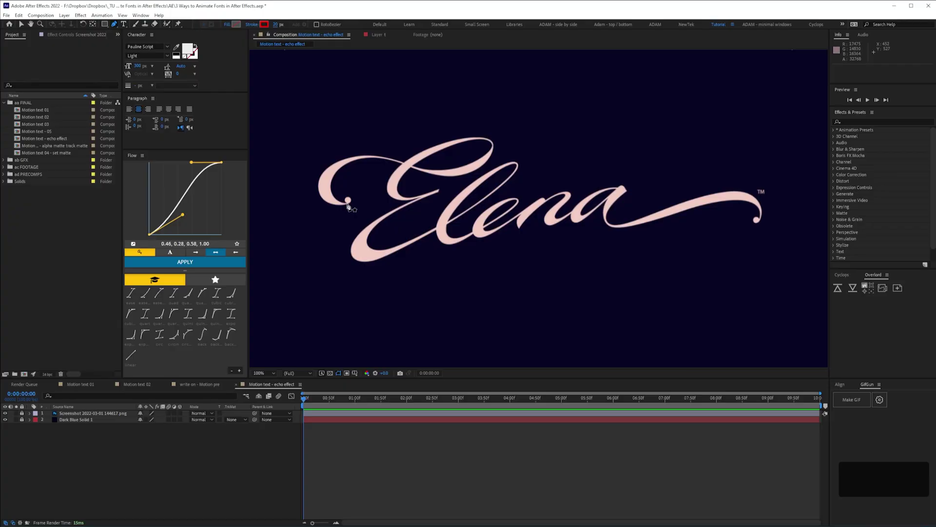
Step: Trace the opening swash and upper loop of the Elena E with a Pen path and adjust its curve to the lettering
drag(348, 204, 327, 173)
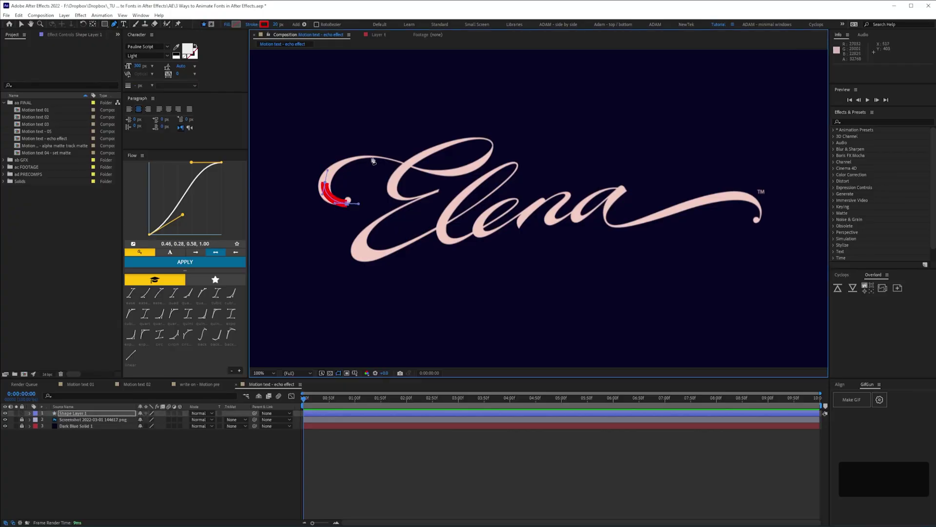
drag(408, 165, 427, 173)
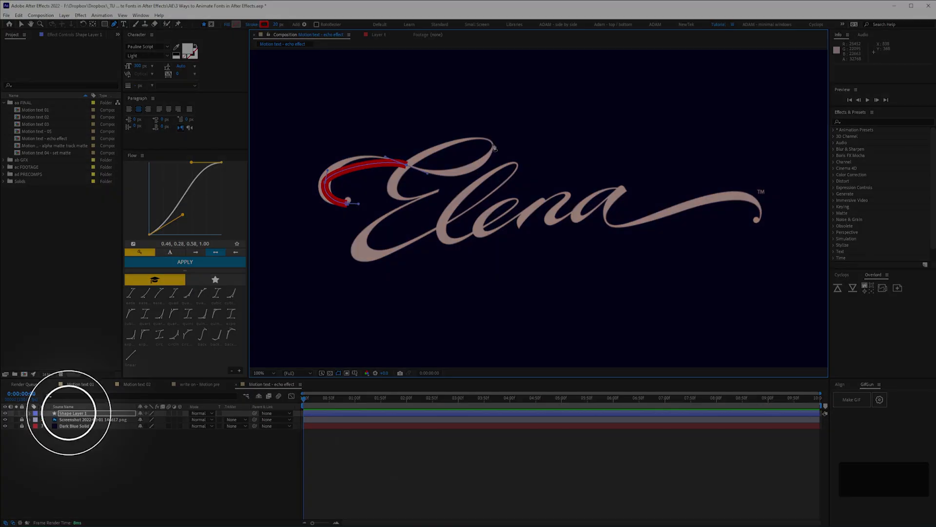
drag(493, 145, 495, 160)
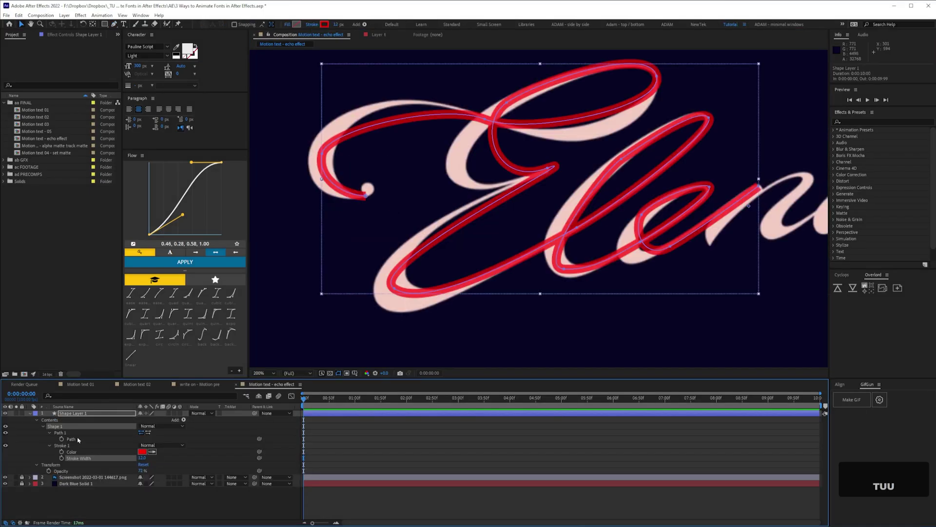
click(312, 143)
drag(328, 129, 336, 89)
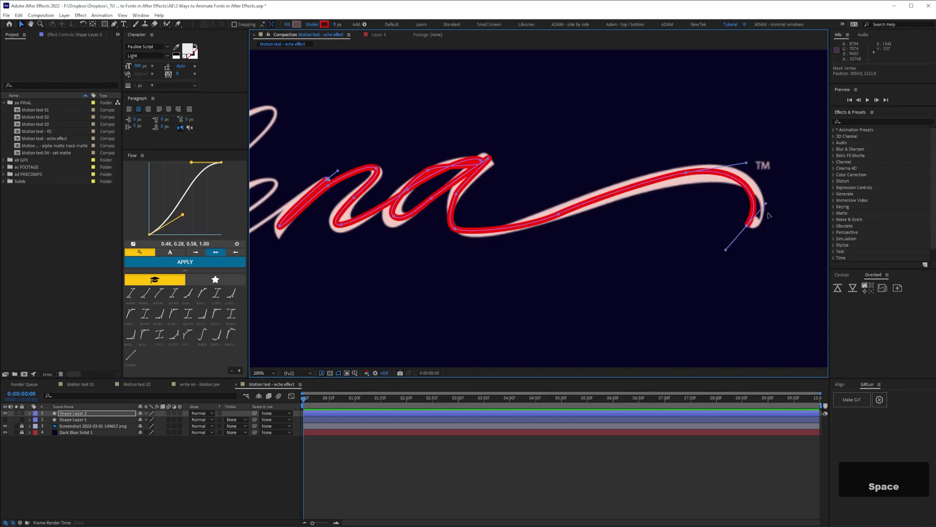
Step: Add a point near the end of the final swash of Elena and reshape the path to follow the curl
drag(759, 207, 767, 243)
click(115, 25)
click(747, 202)
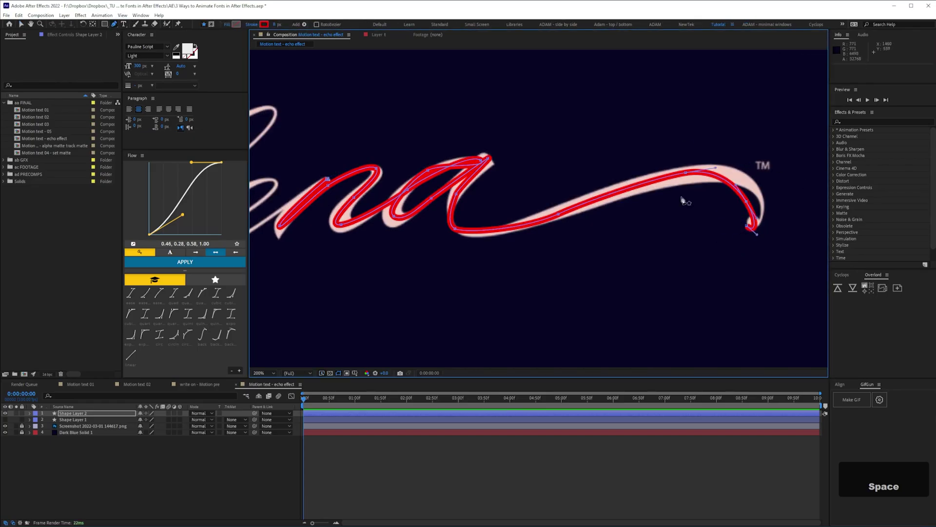
click(21, 24)
drag(746, 203, 759, 190)
mouse_move(748, 226)
mouse_down()
mouse_move(767, 235)
mouse_move(752, 223)
mouse_move(758, 238)
mouse_up()
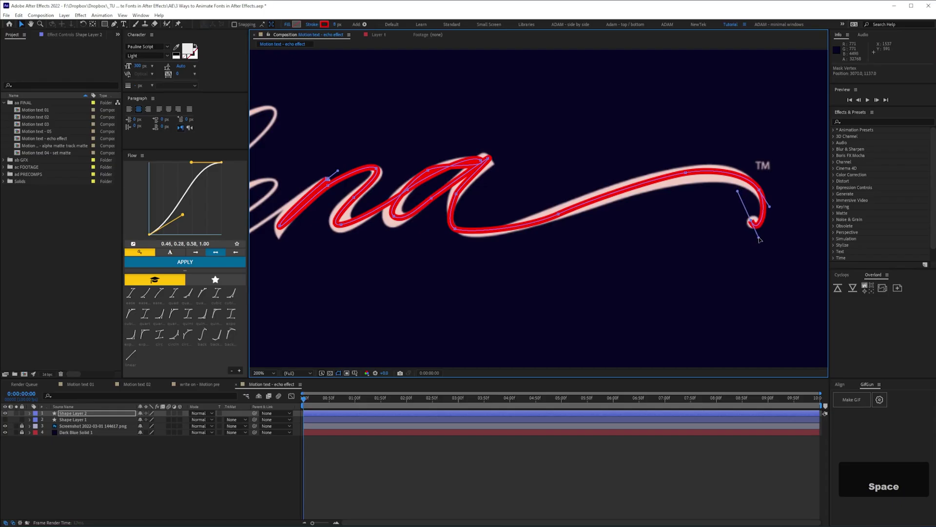
Step: Refine the points and curve handles of the second path along the n and a of Elena
drag(473, 197, 473, 209)
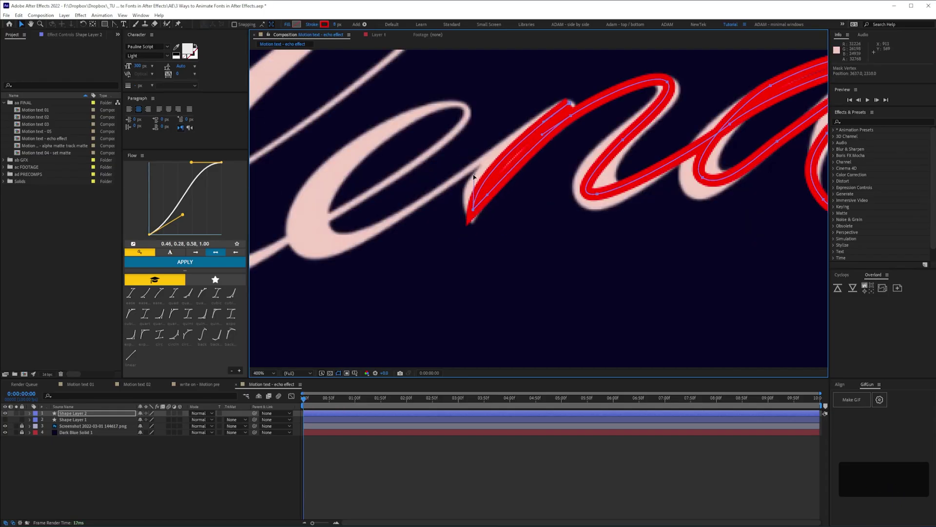
drag(624, 140, 620, 138)
drag(597, 194, 605, 197)
drag(611, 210, 408, 278)
drag(573, 209, 570, 212)
drag(622, 201, 615, 220)
Step: Rename the two traced shape layers matte 02 and matte 01
click(89, 413)
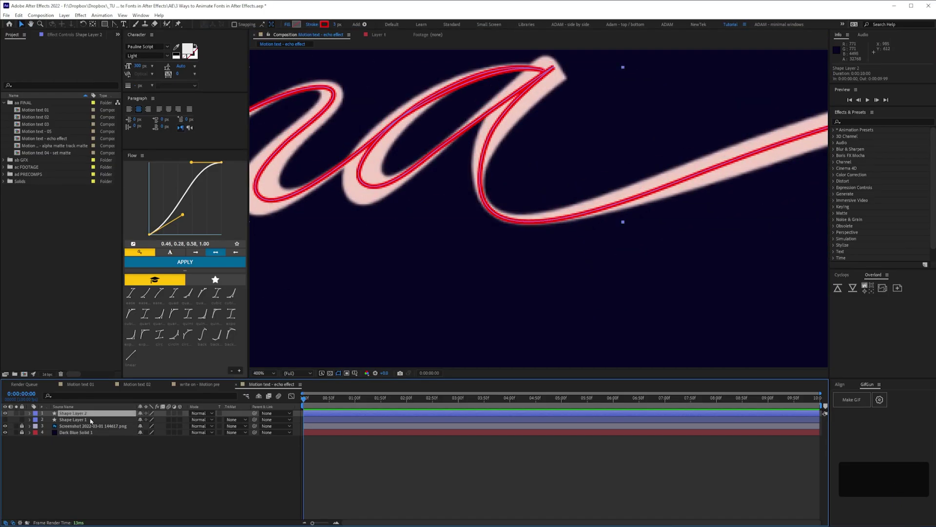
key(Return)
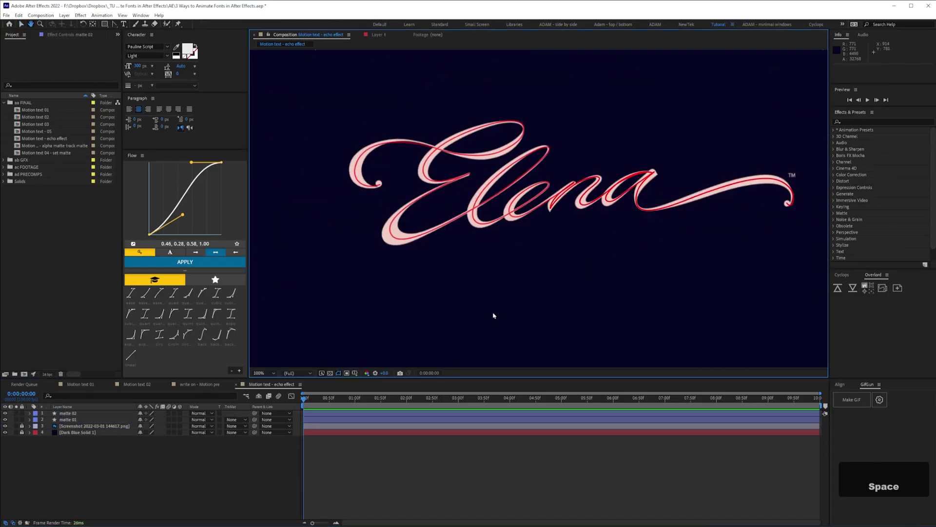
key(u)
key(u)
click(544, 149)
scroll(545, 149, down, 2)
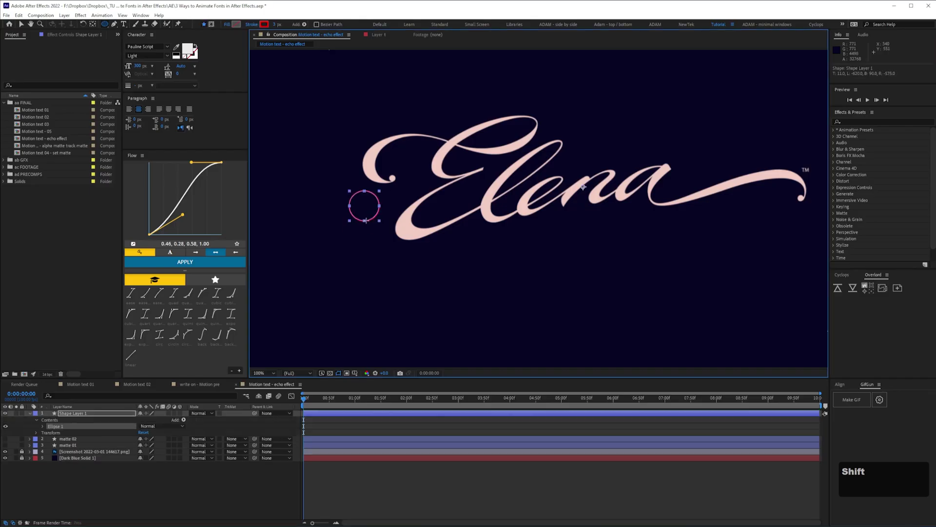
Step: Show the keyframed properties and preview the pen tip dot travelling along the Elena lettering
key(u)
key(u)
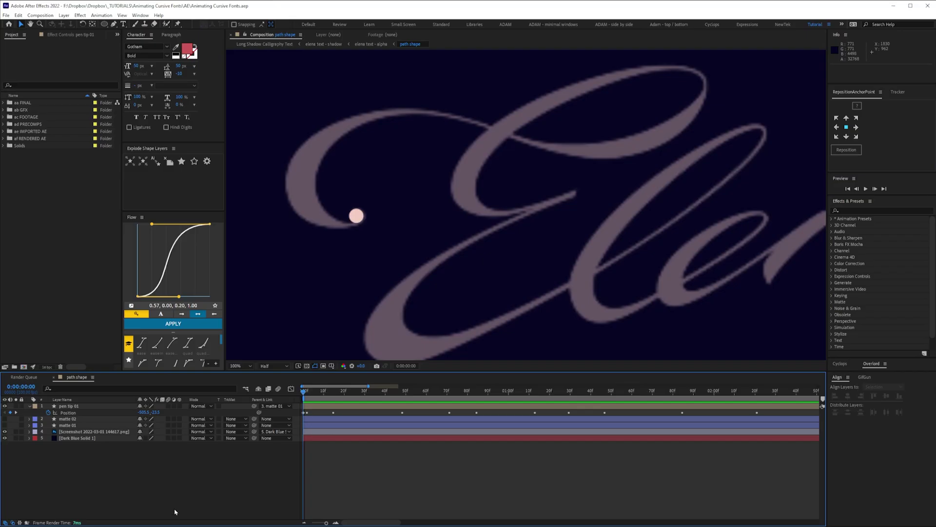
key(space)
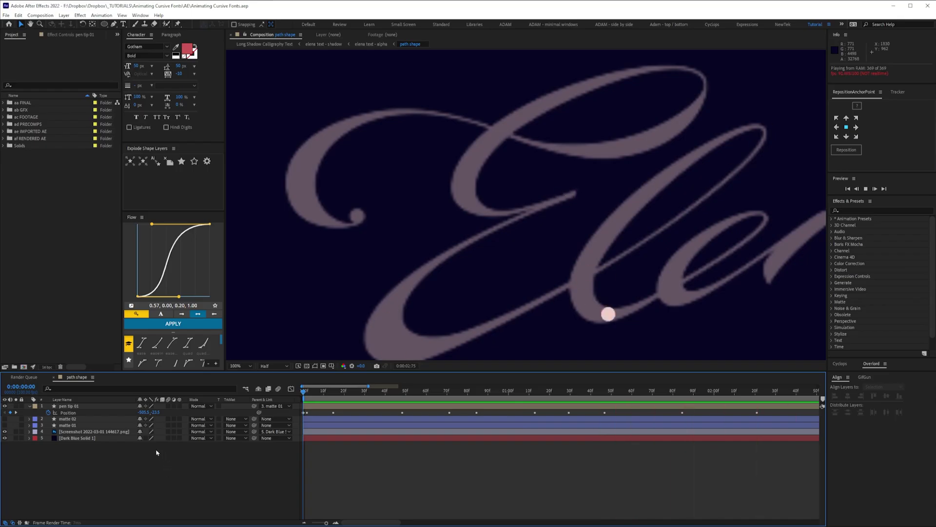
key(space)
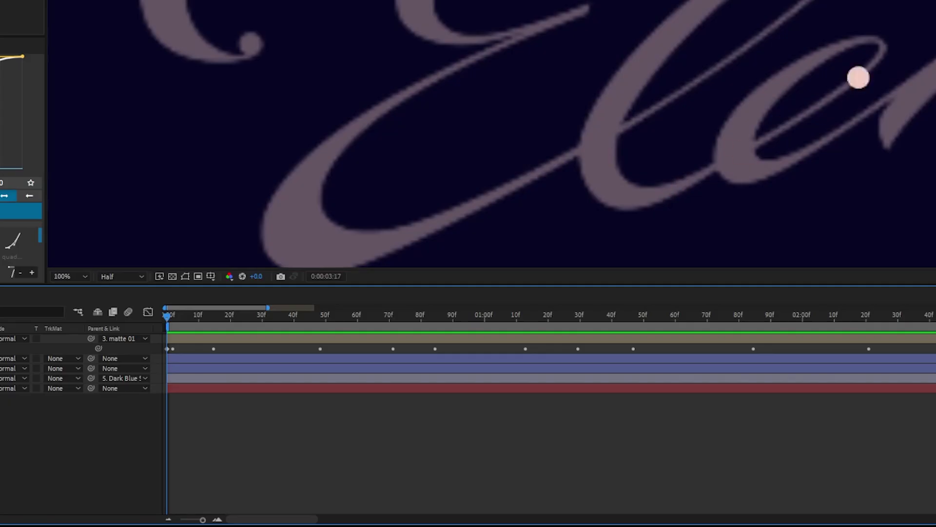
key(space)
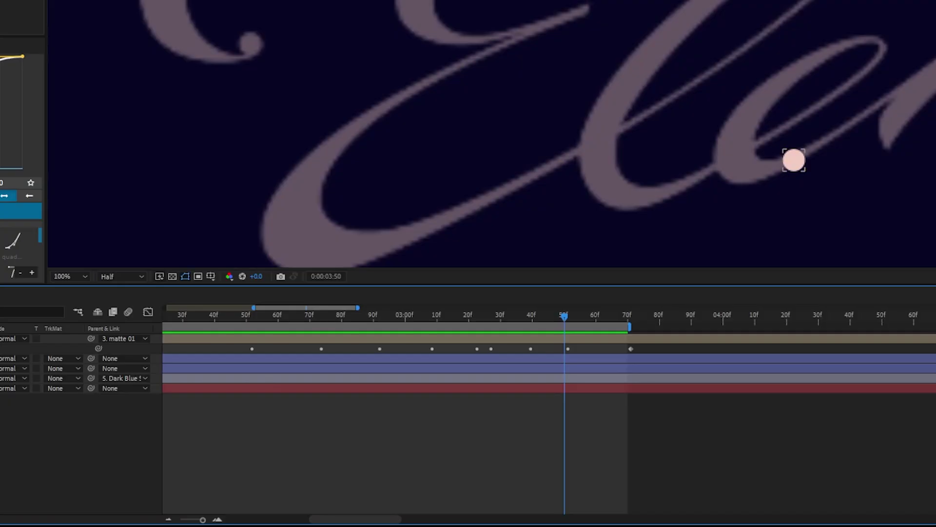
Step: Turn off Rove Across Time for pen tip 01's position keyframe at the end of the E's middle stroke and reshape its speed curve
click(2, 339)
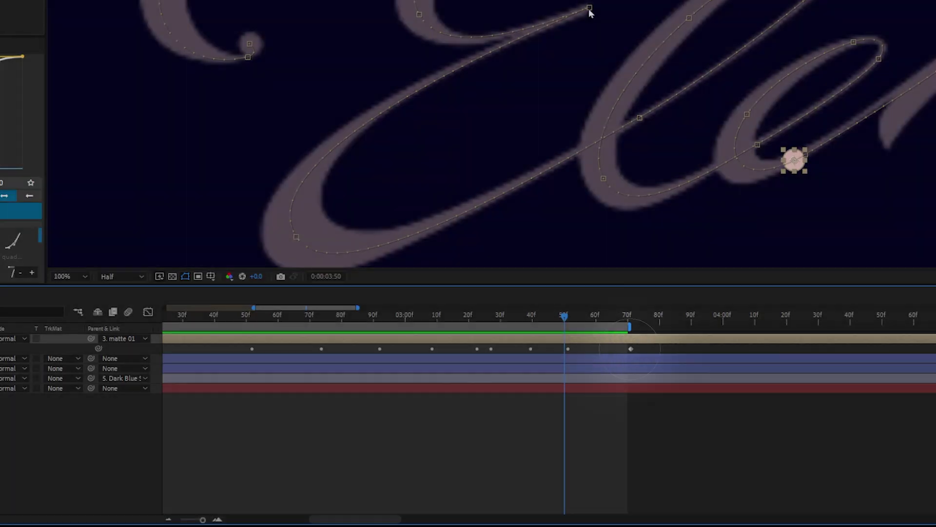
click(589, 9)
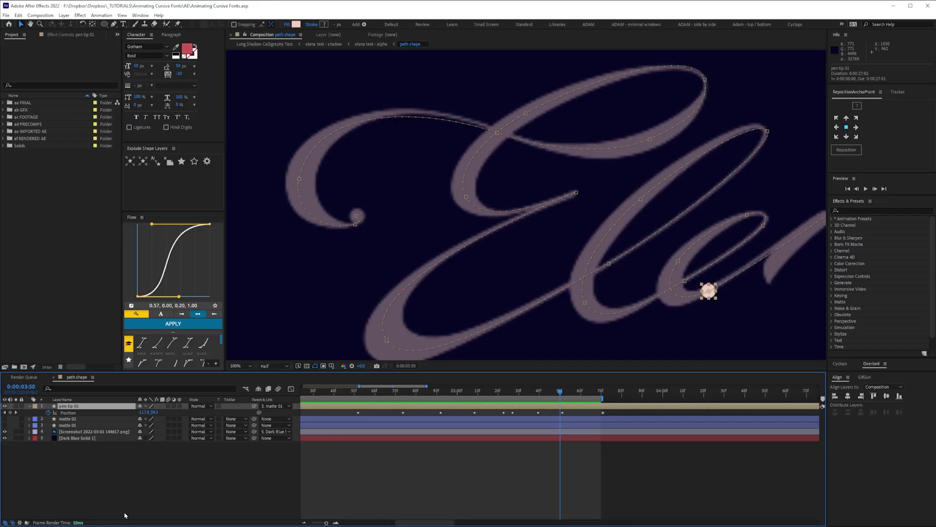
click(576, 194)
right_click(574, 195)
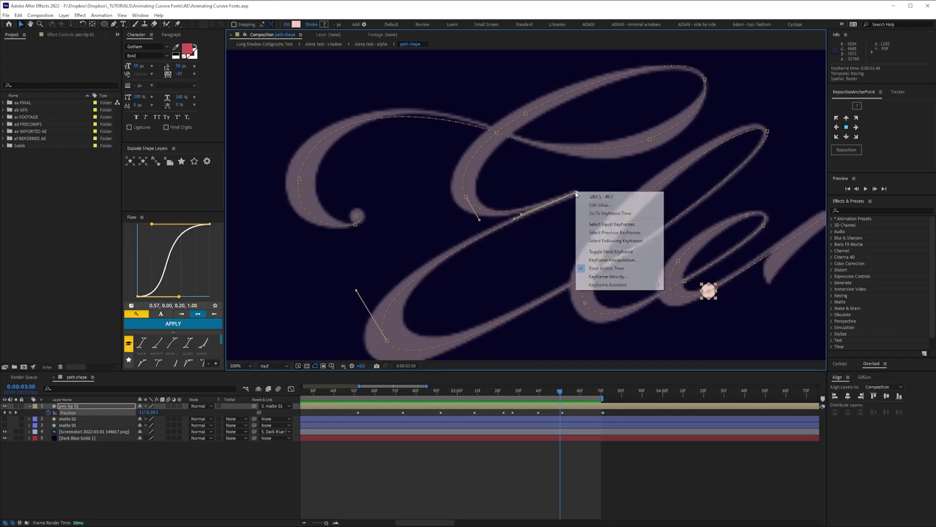
click(614, 270)
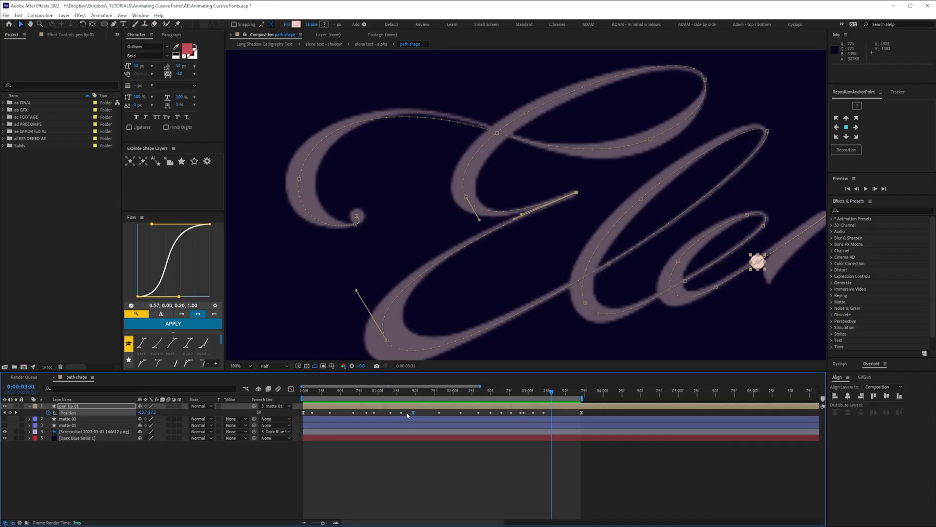
click(292, 389)
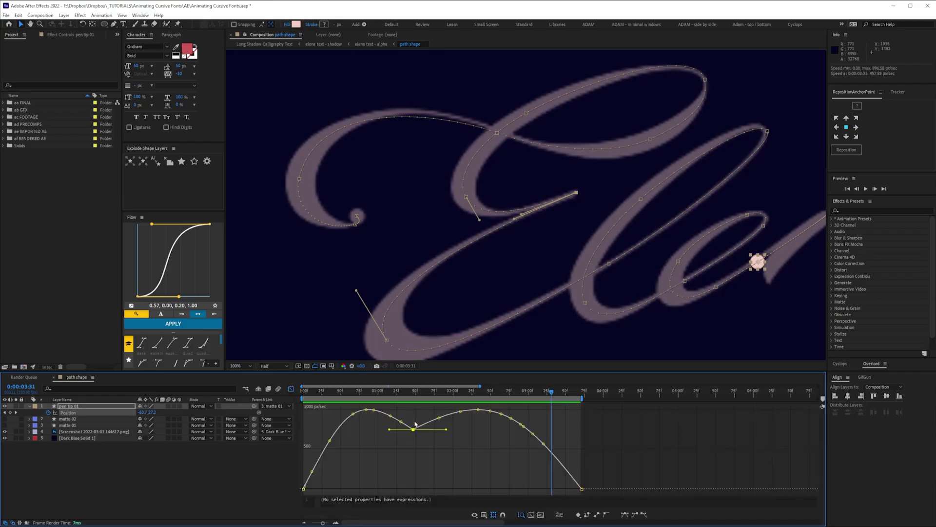
drag(390, 431, 378, 430)
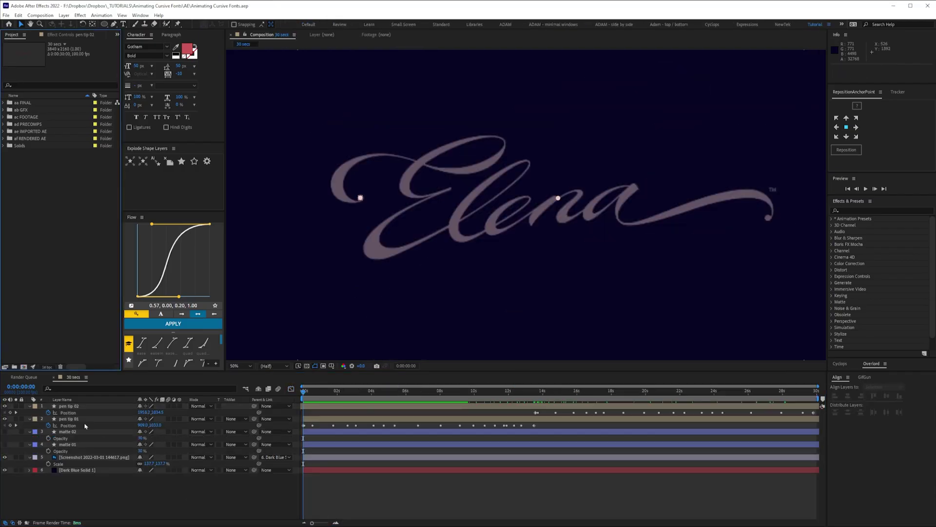
Step: Select pen tip 01 and scrub the 30 secs composition to review both pen tips' motion along Elena
click(73, 418)
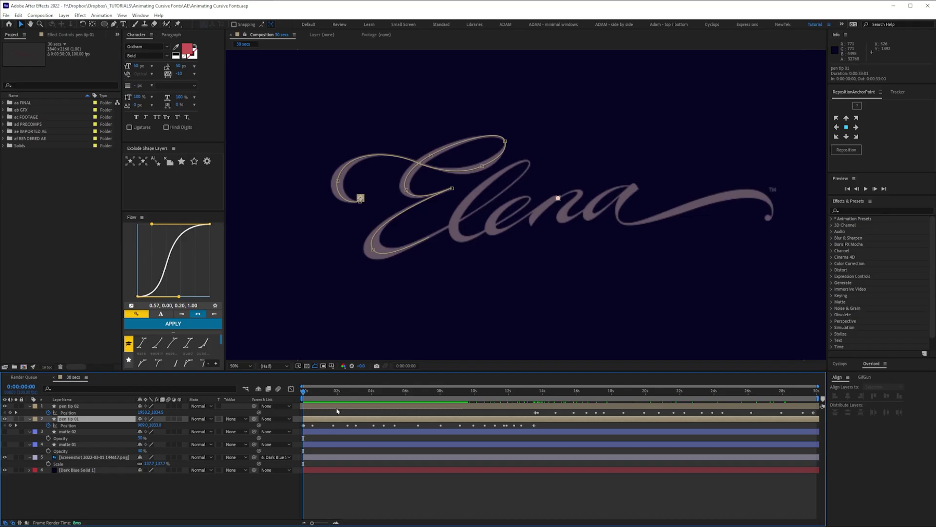
click(313, 391)
mouse_move(318, 397)
mouse_down()
mouse_move(814, 411)
mouse_move(805, 411)
mouse_up()
click(543, 407)
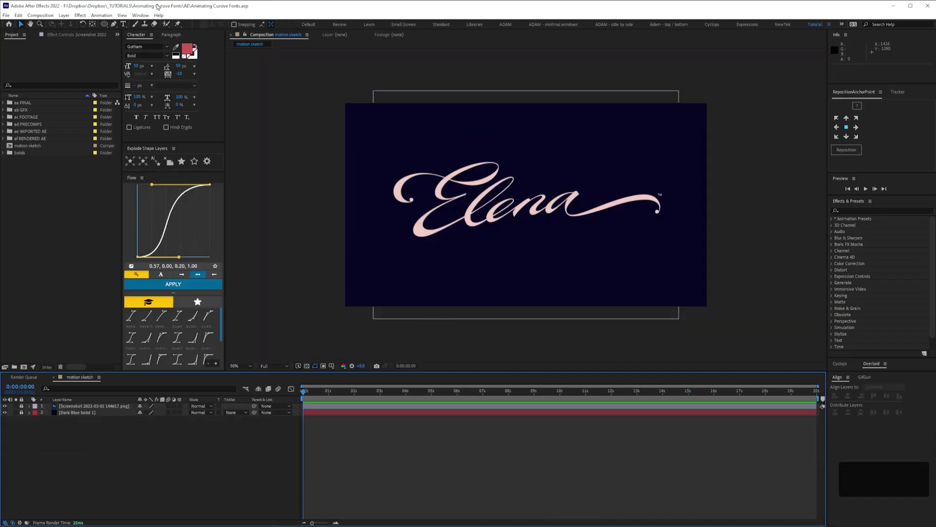
Step: Open Motion Sketch and enable showing the Background during capture
click(141, 15)
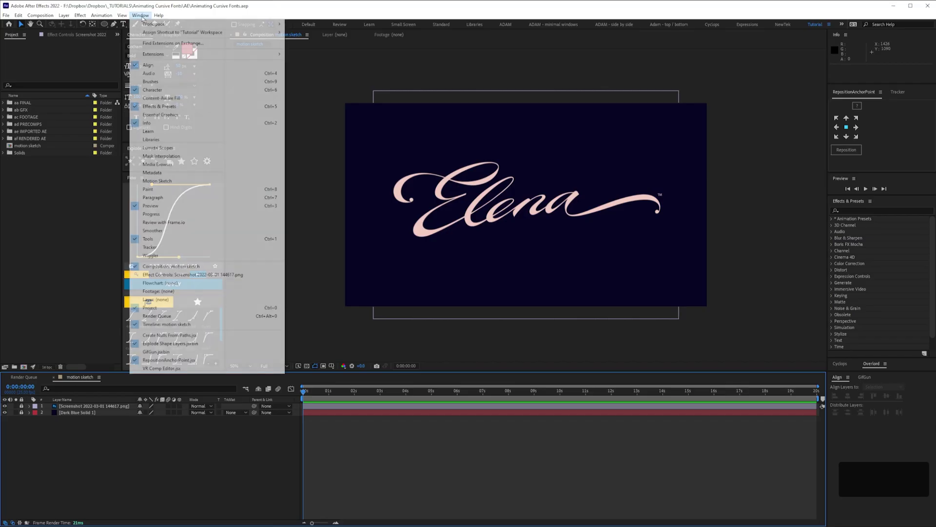
click(166, 181)
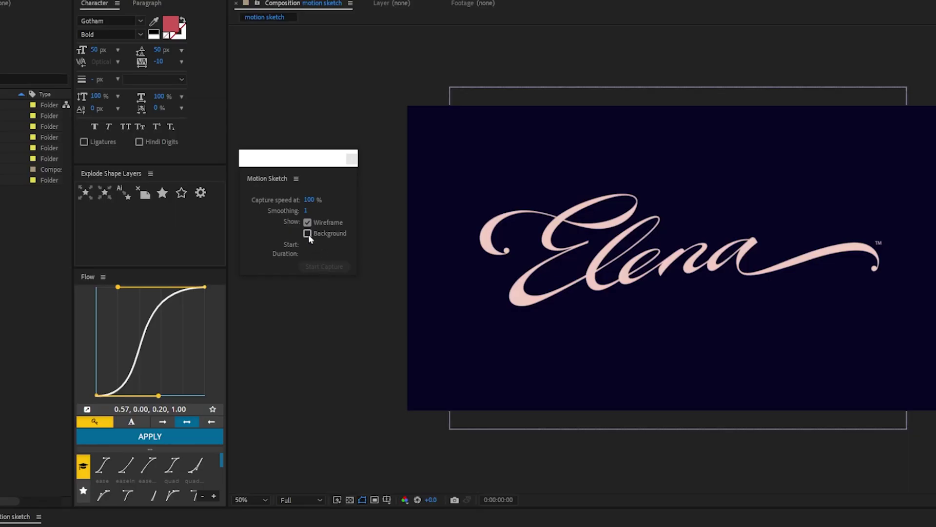
click(307, 233)
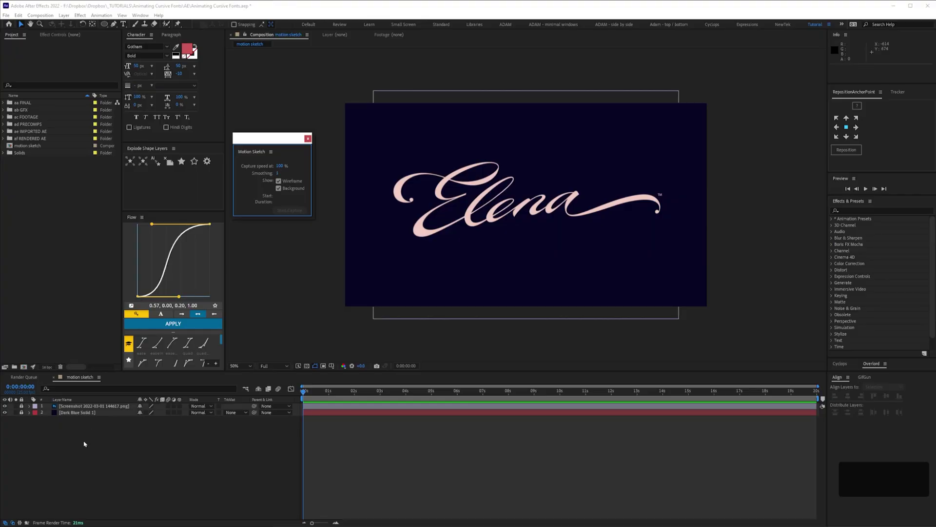
Step: Add a null object and capture its motion with Motion Sketch while tracing the Elena lettering from the opening swash
key(ctrl+alt+shift+y)
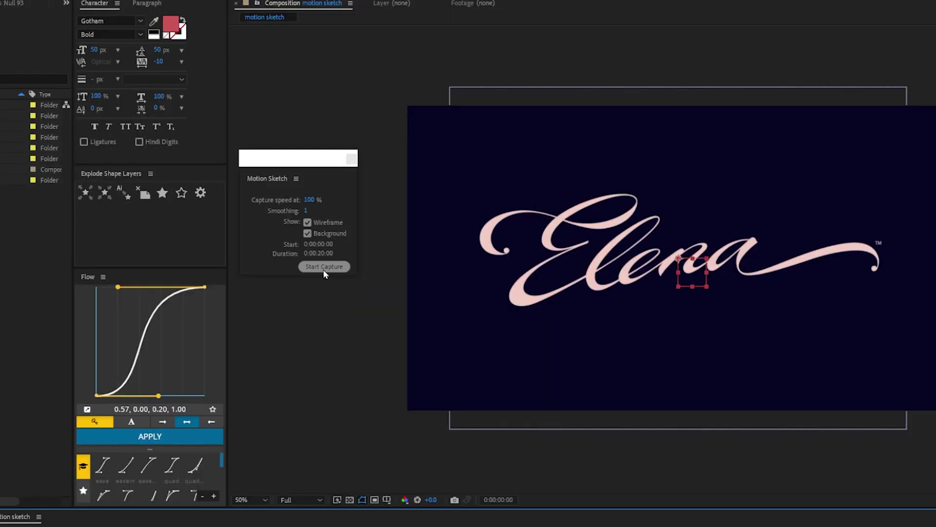
click(290, 210)
mouse_move(507, 252)
mouse_down()
mouse_move(480, 238)
mouse_move(500, 216)
mouse_move(548, 214)
mouse_move(593, 228)
mouse_move(636, 218)
mouse_move(616, 194)
mouse_move(563, 216)
mouse_move(556, 248)
mouse_move(588, 240)
mouse_move(531, 273)
mouse_move(523, 299)
mouse_move(621, 257)
mouse_move(654, 226)
mouse_move(638, 213)
mouse_move(596, 261)
mouse_move(611, 289)
mouse_move(646, 261)
mouse_move(634, 256)
mouse_move(632, 280)
mouse_move(673, 252)
mouse_move(664, 273)
mouse_move(698, 244)
mouse_move(695, 271)
mouse_move(752, 241)
mouse_move(743, 272)
mouse_move(875, 267)
mouse_up()
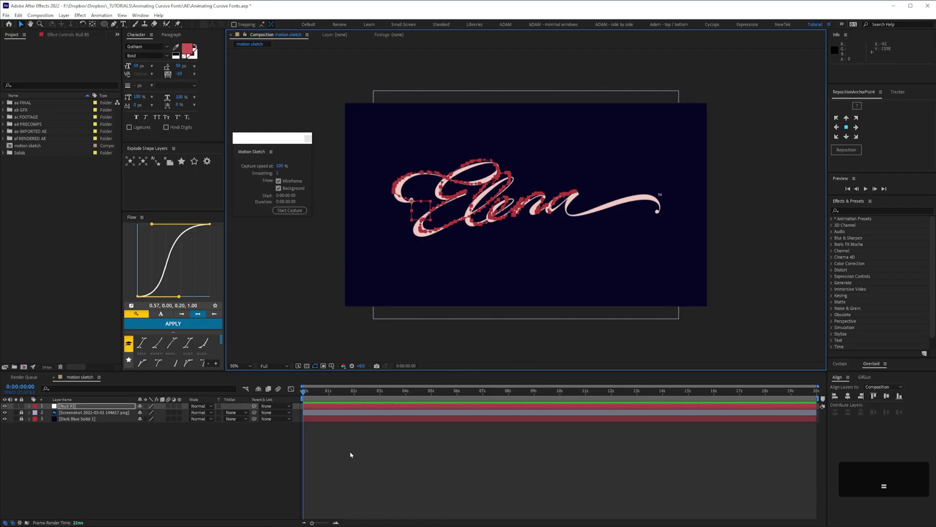
Step: Show the null's Position keyframes and examine how the captured motion is spread along the timeline
key(u)
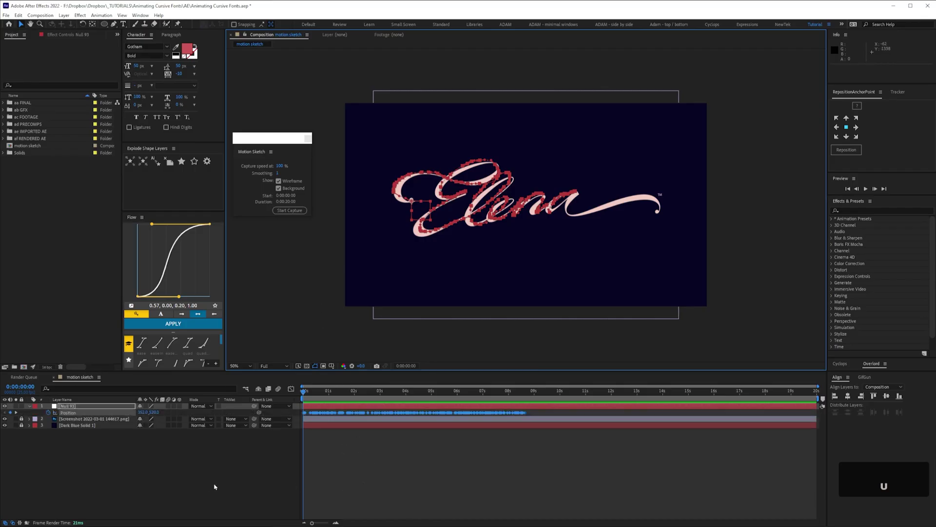
click(202, 495)
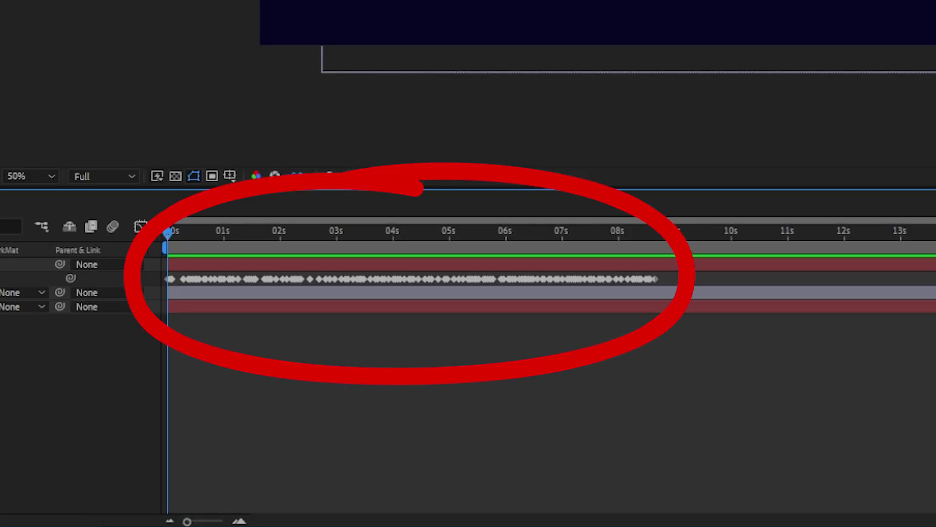
click(69, 413)
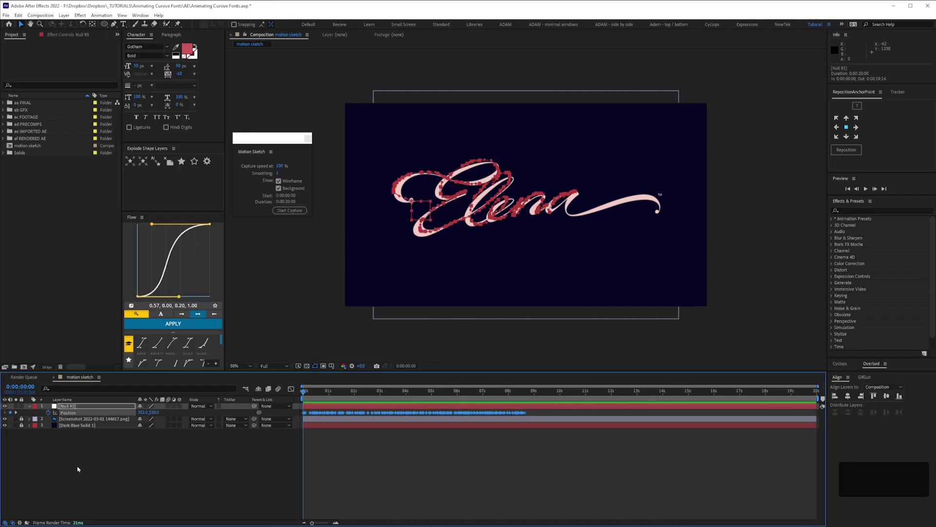
click(77, 470)
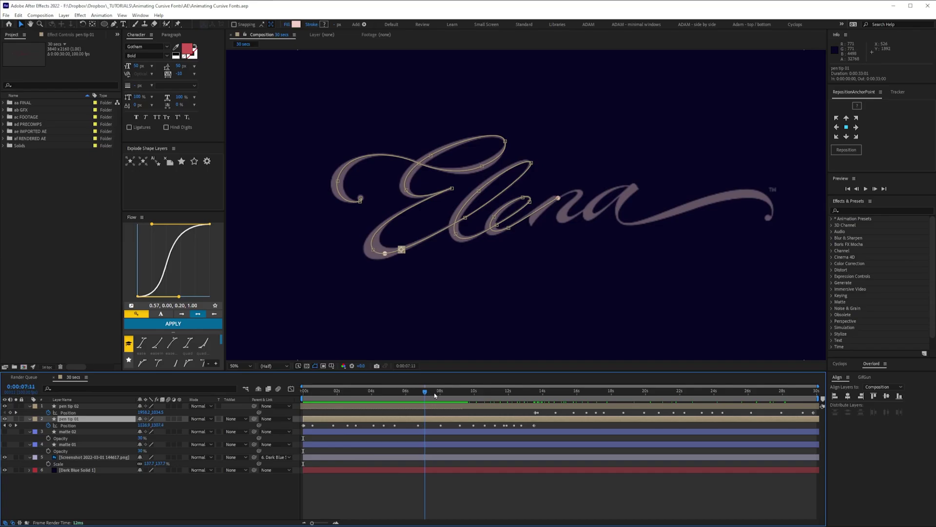
Step: Scrub the 30 secs composition from pen tip 01's strokes through pen tip 02's motion over the final letters
drag(435, 396, 519, 408)
click(545, 406)
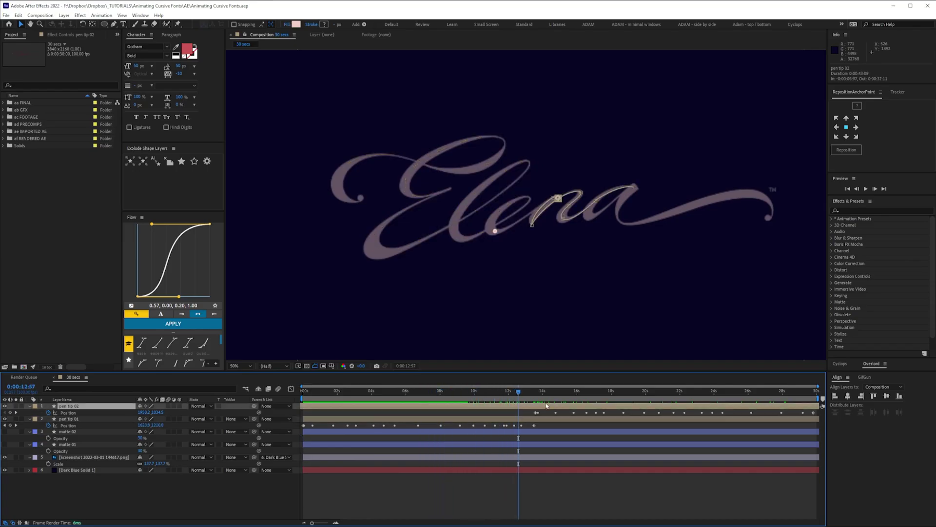
drag(628, 402, 812, 428)
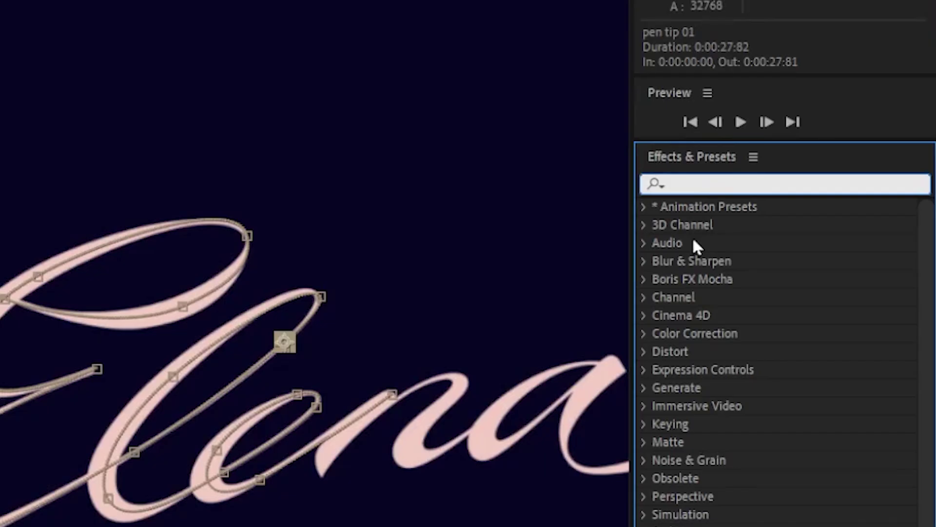
Step: Find the Echo effect and apply it to the pen tip 01 layer
text(echo)
drag(702, 226, 80, 413)
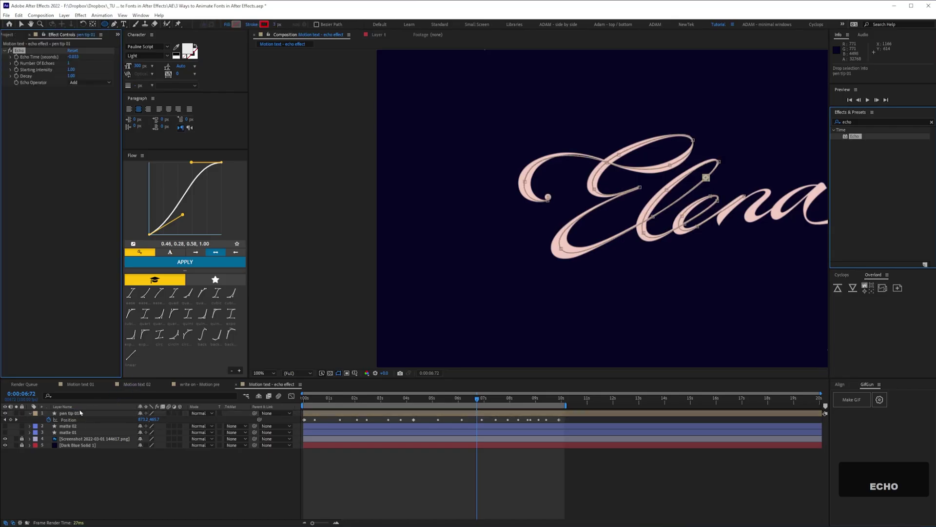
key(Return)
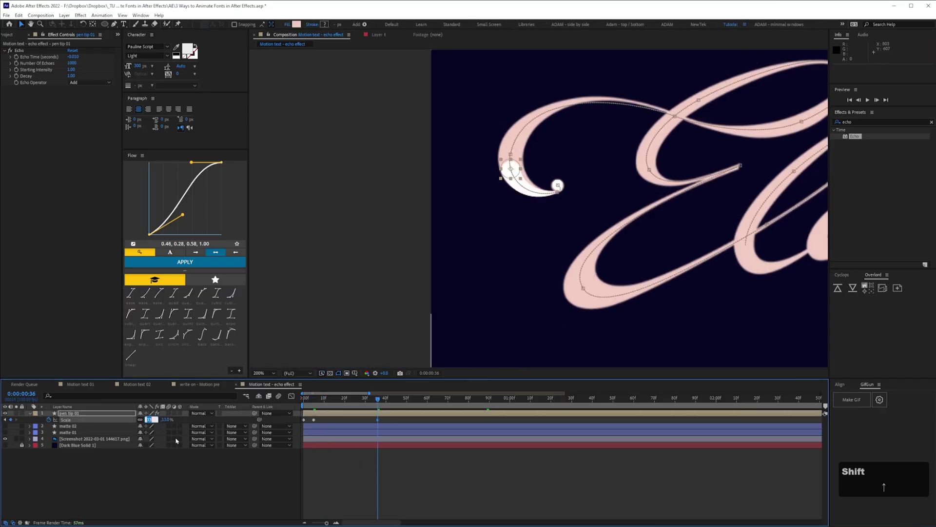
Step: Adjust pen tip 01's scale to the stroke width on the opening swash, check the frames that follow, and save the project
drag(148, 419, 142, 419)
drag(467, 398, 411, 399)
key(shift+F3)
key(shift+F3)
key(ctrl+s)
Step: Adjust the handles of pen tip 01's position path along the opening swash of the E, undoing the last adjustment
key(p)
drag(515, 152, 512, 151)
drag(623, 97, 621, 91)
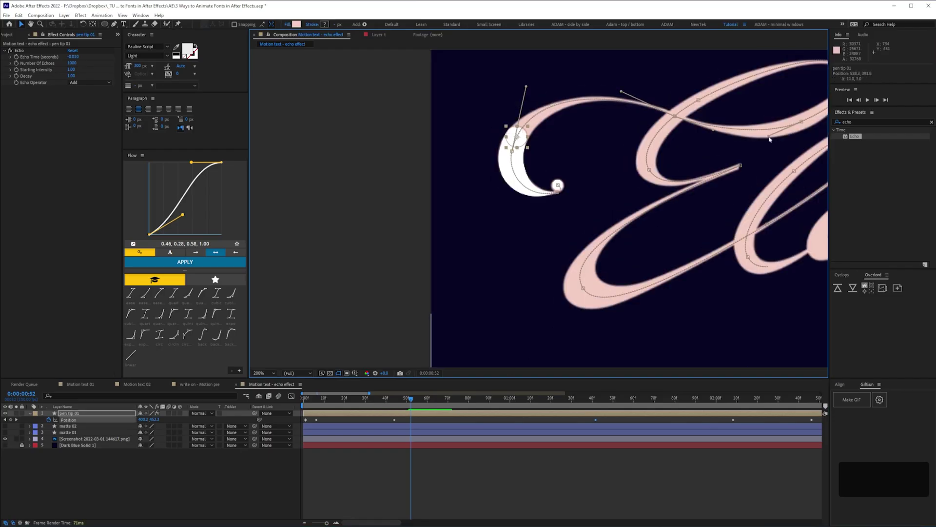
key(ctrl+z)
drag(771, 138, 686, 152)
Step: Adjust the Echo Time of pen tip 01's Echo effect and preview the trail
click(74, 57)
drag(76, 57, 82, 58)
key(KP_0)
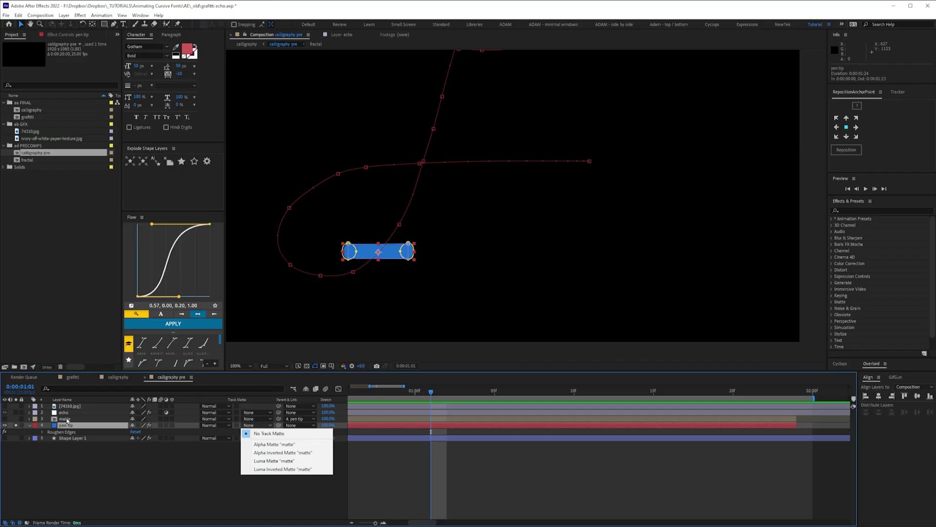
Step: Solo the matte layer in the calligraphy pre composition, set its opacity to 100%, and save the project
click(67, 420)
click(16, 418)
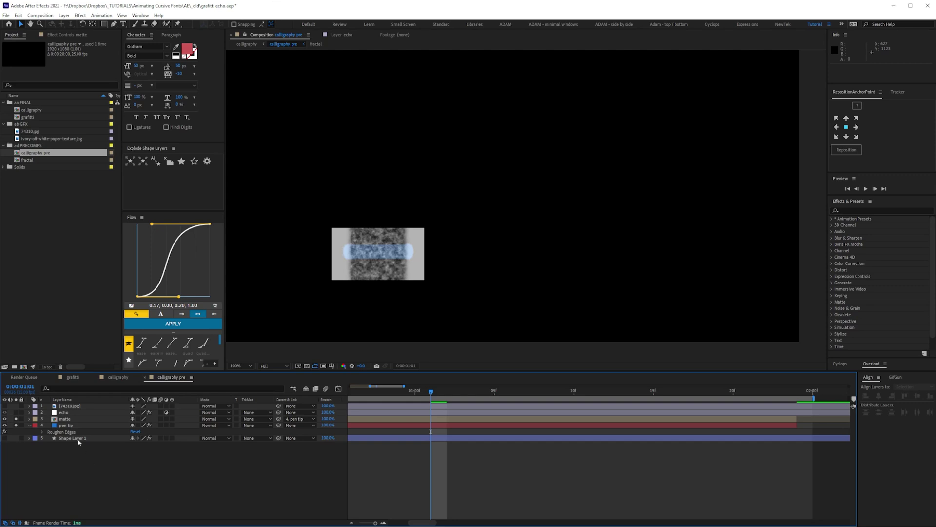
click(66, 419)
key(t)
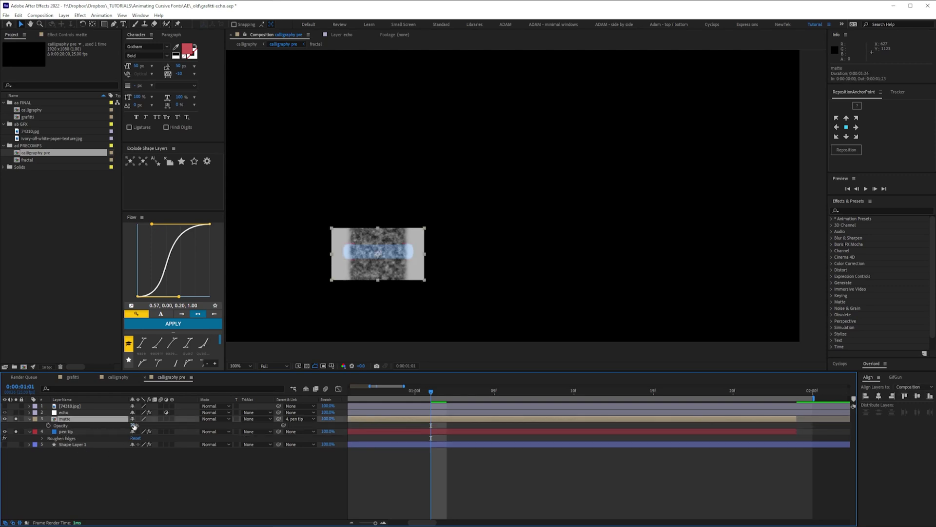
drag(133, 427, 166, 431)
click(193, 502)
key(ctrl+s)
Step: Set the pen tip layer's track matte to Luma Matte "matte" and select the pen tip layer
click(256, 431)
click(264, 471)
click(74, 432)
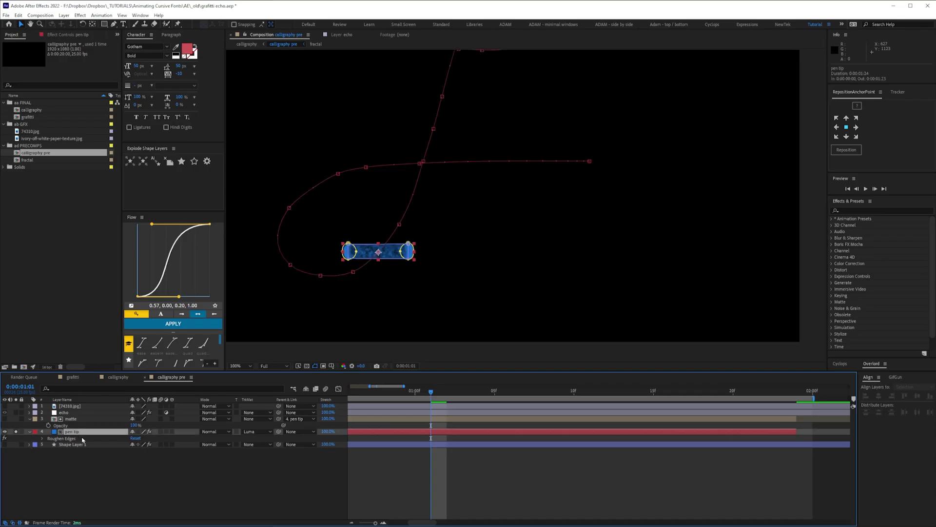
key(comma)
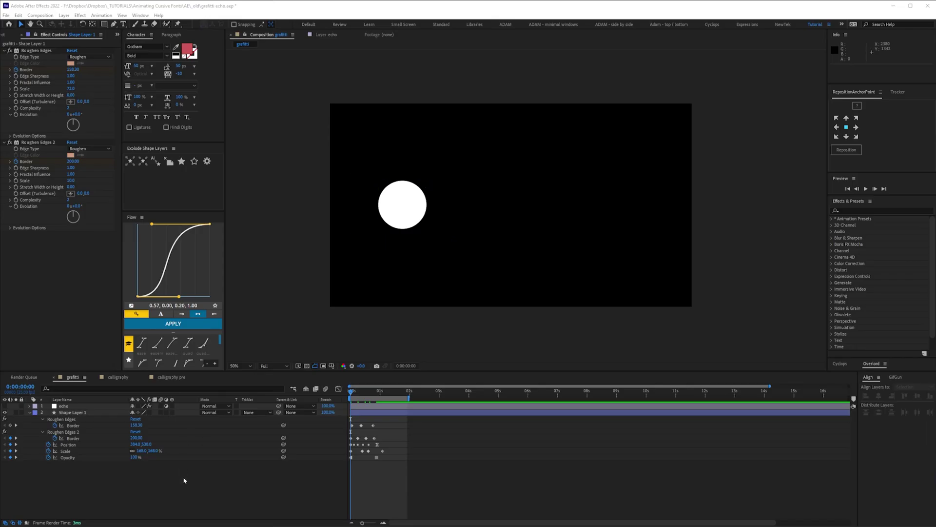
Step: Enable the Roughen Edges effects on Shape Layer 1 in the graffiti composition, turn on the echo layer, and preview the spray stroke
click(152, 420)
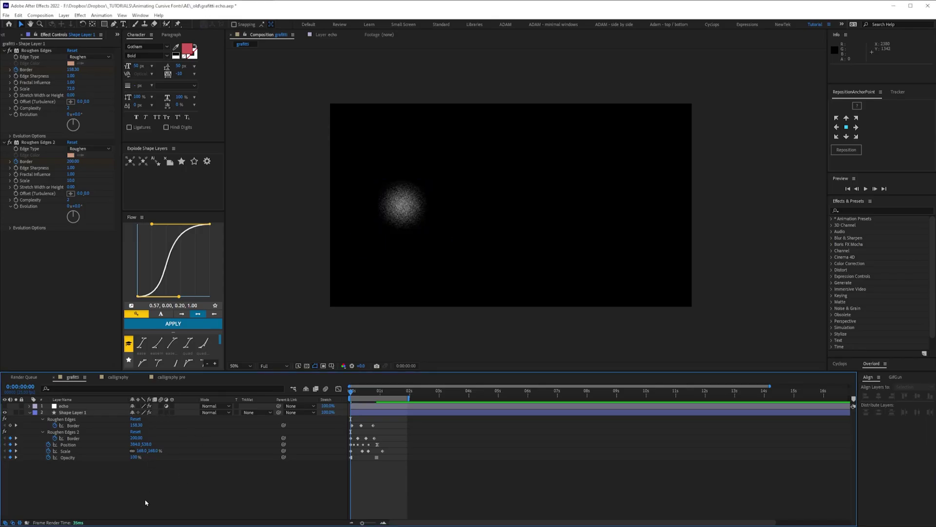
click(19, 413)
click(86, 501)
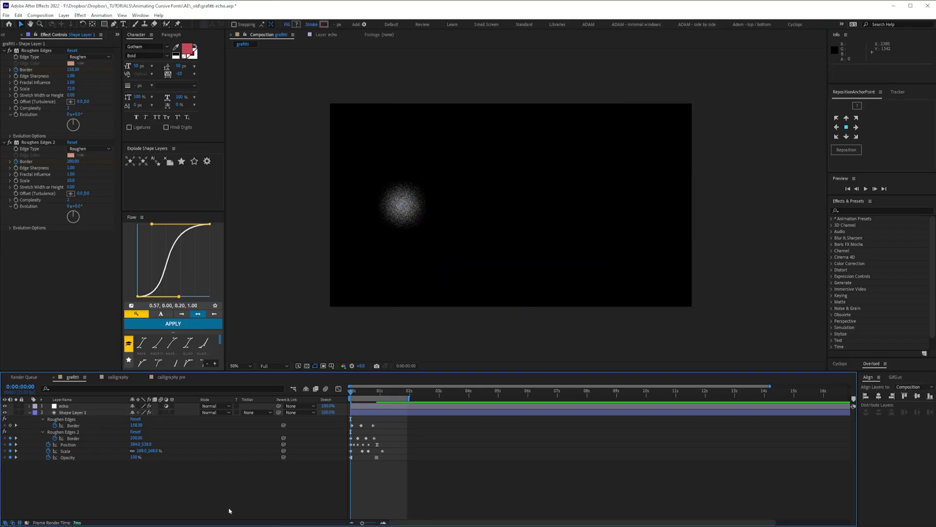
key(space)
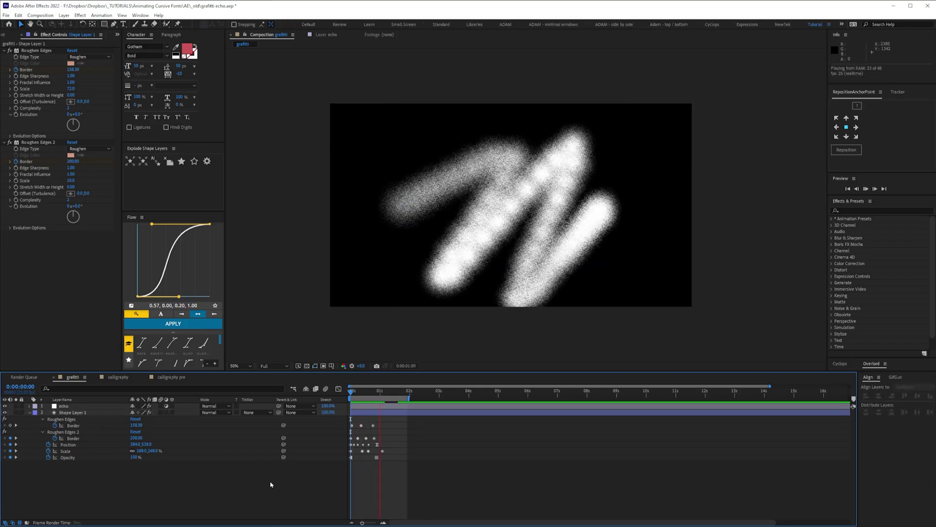